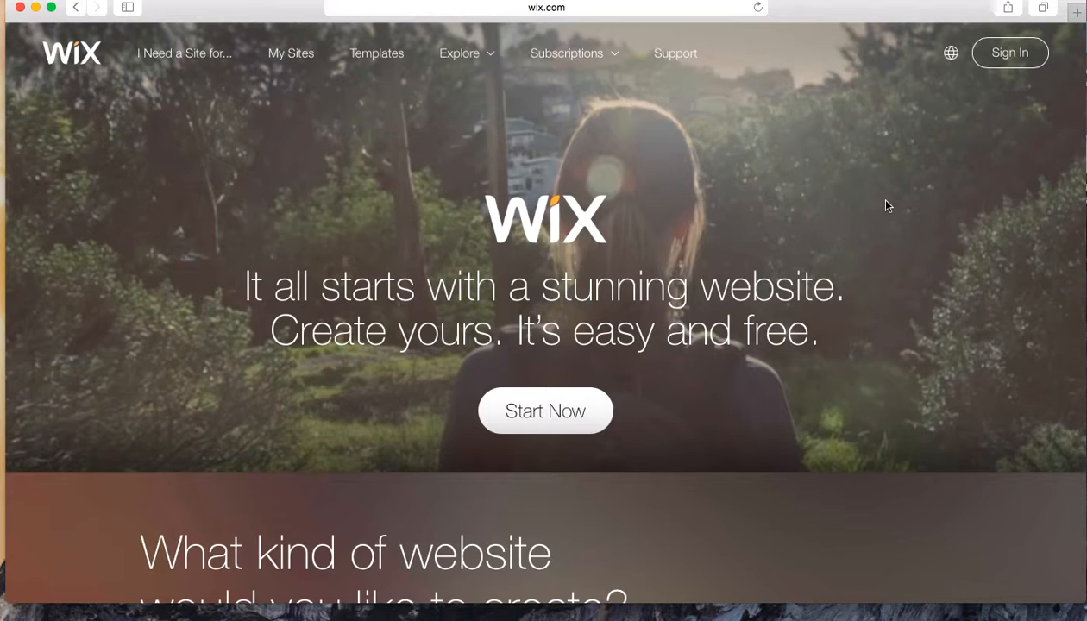
Sign in to the existing Wix account using the Facebook login
click(572, 414)
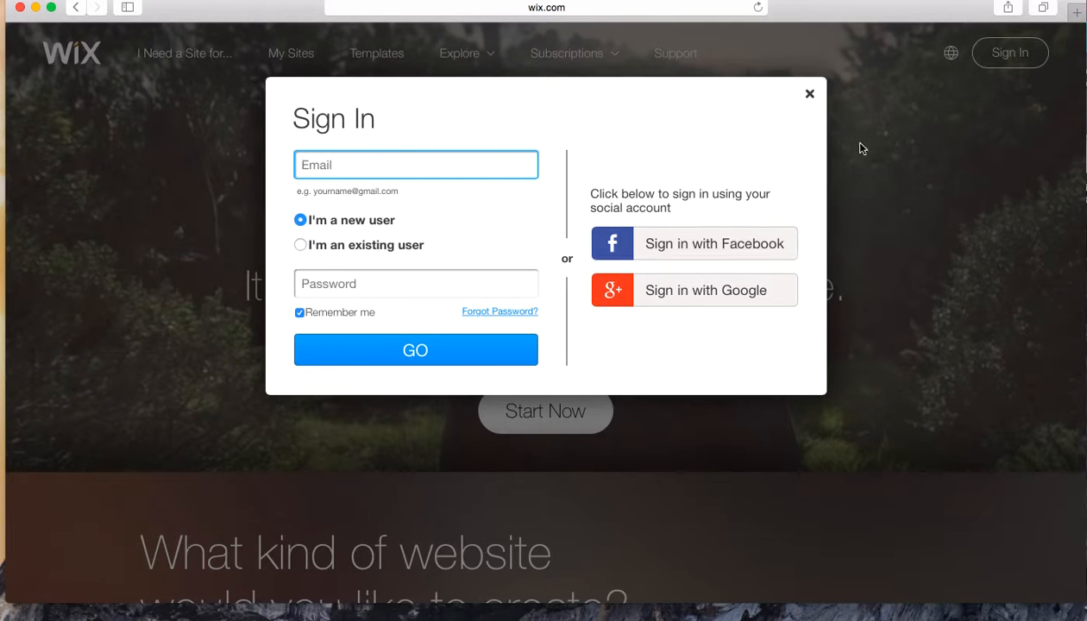
click(809, 97)
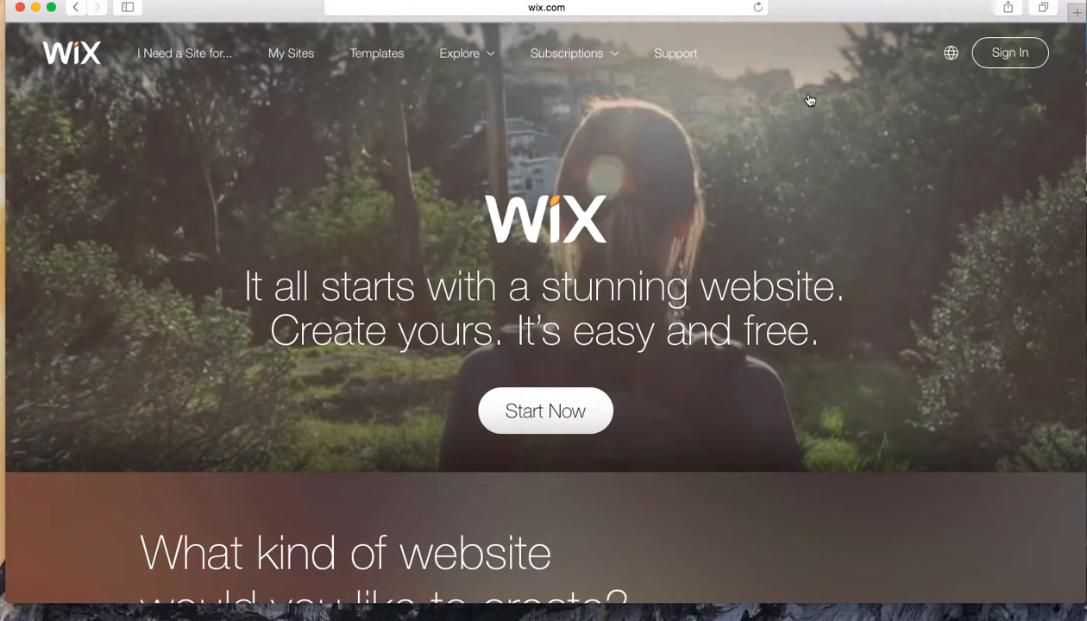
click(1021, 60)
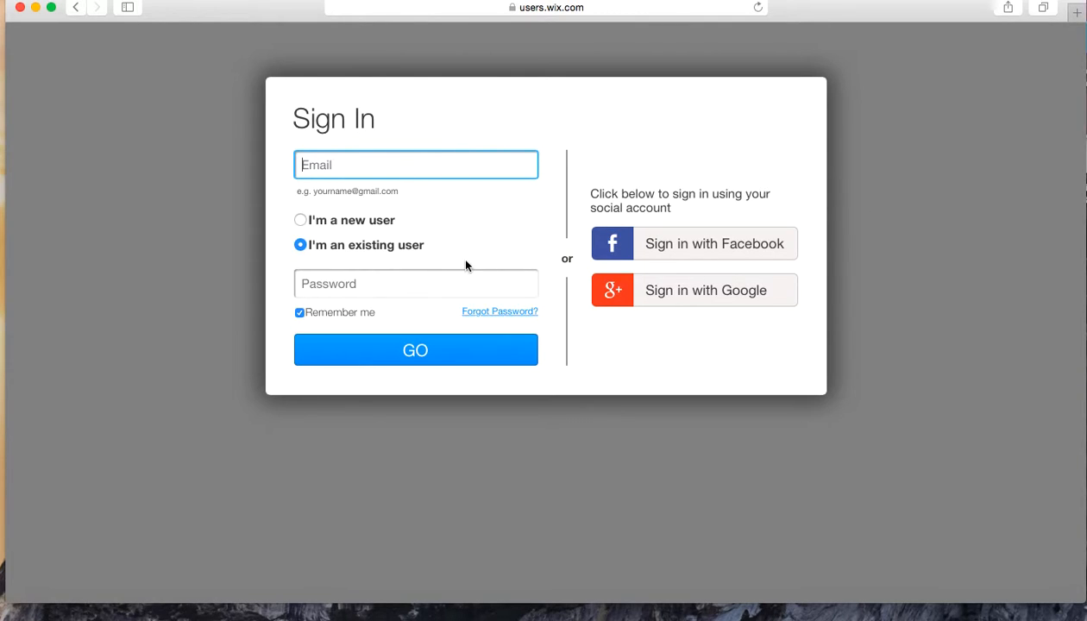
click(678, 259)
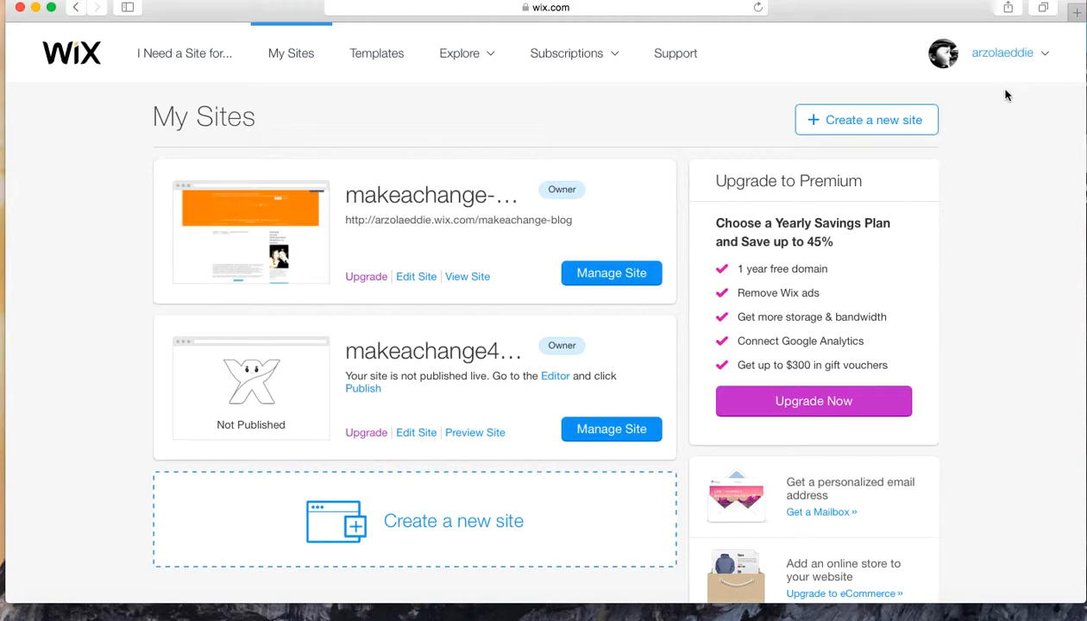
Open the management dashboard of the makeachange-blog site and look through its settings and apps
click(987, 67)
click(598, 273)
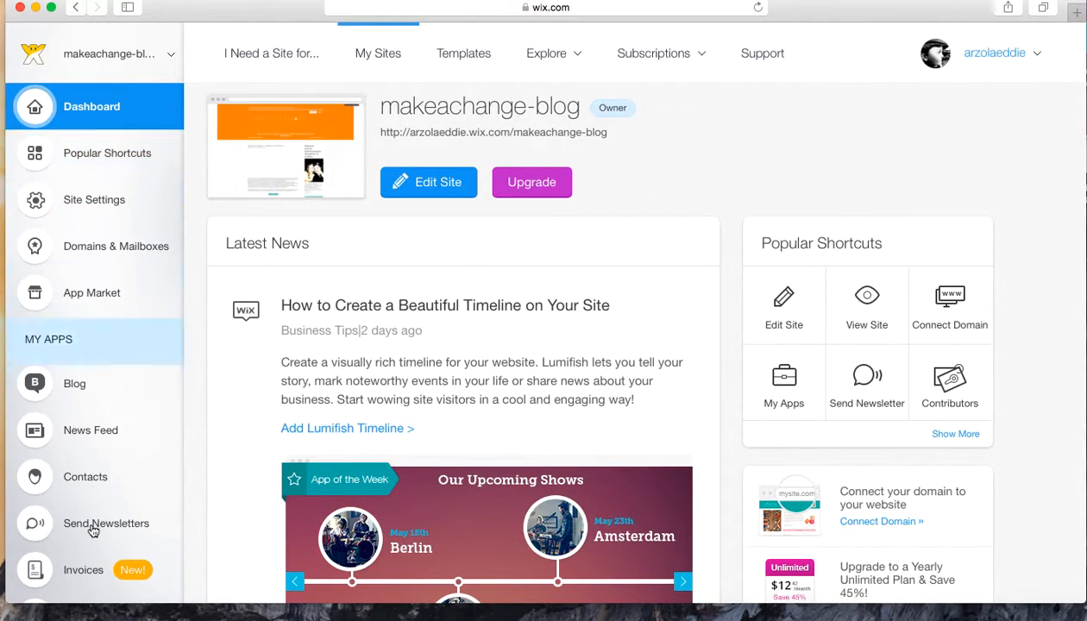
scroll(94, 530, down, 3)
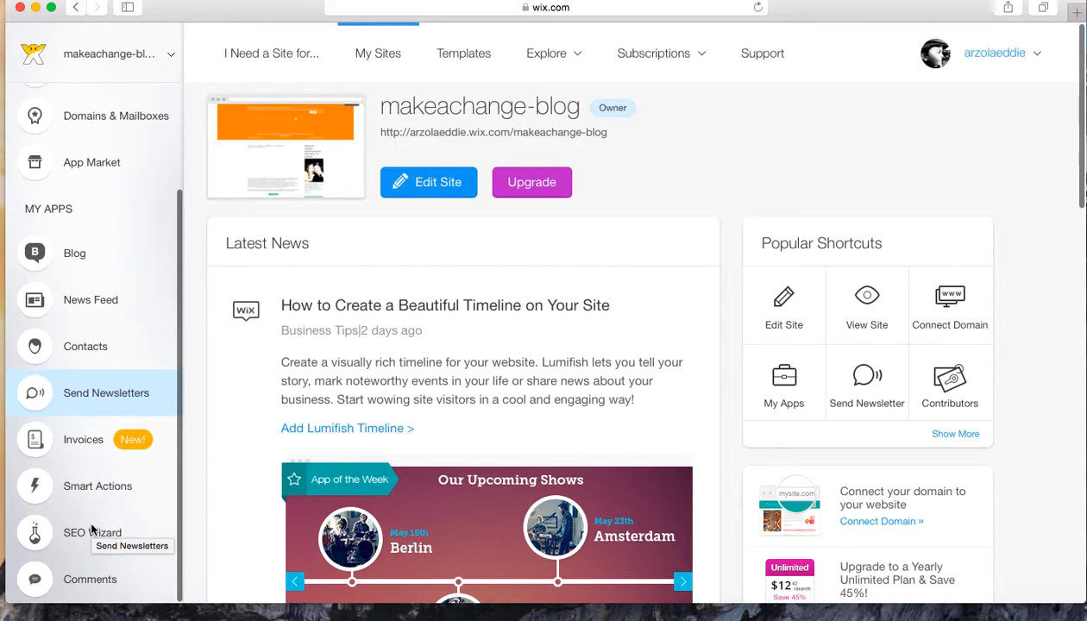
scroll(93, 530, up, 3)
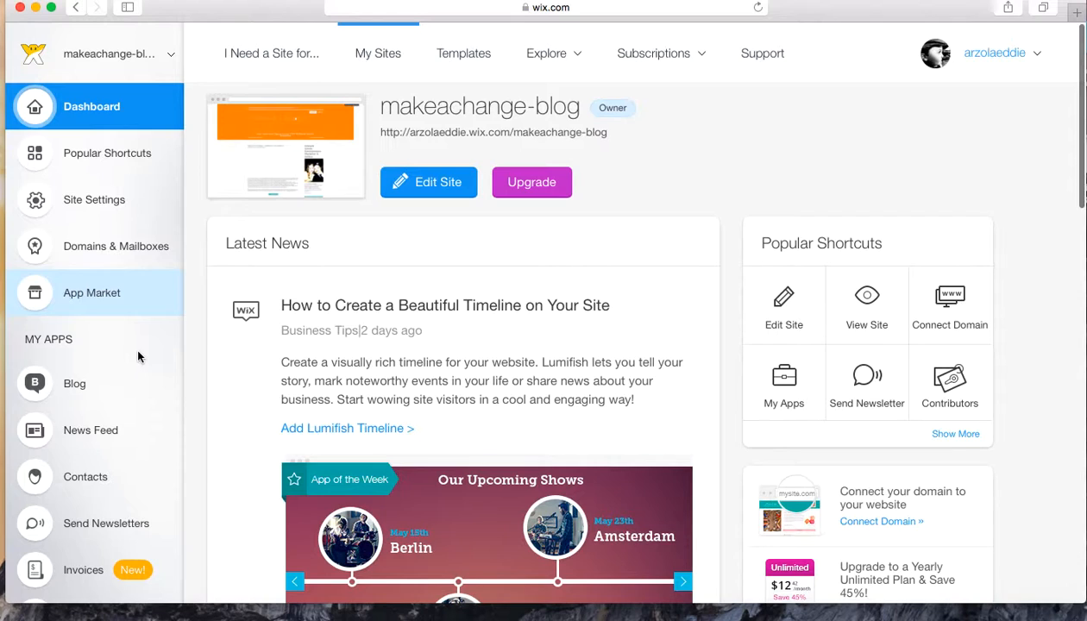
scroll(117, 461, down, 3)
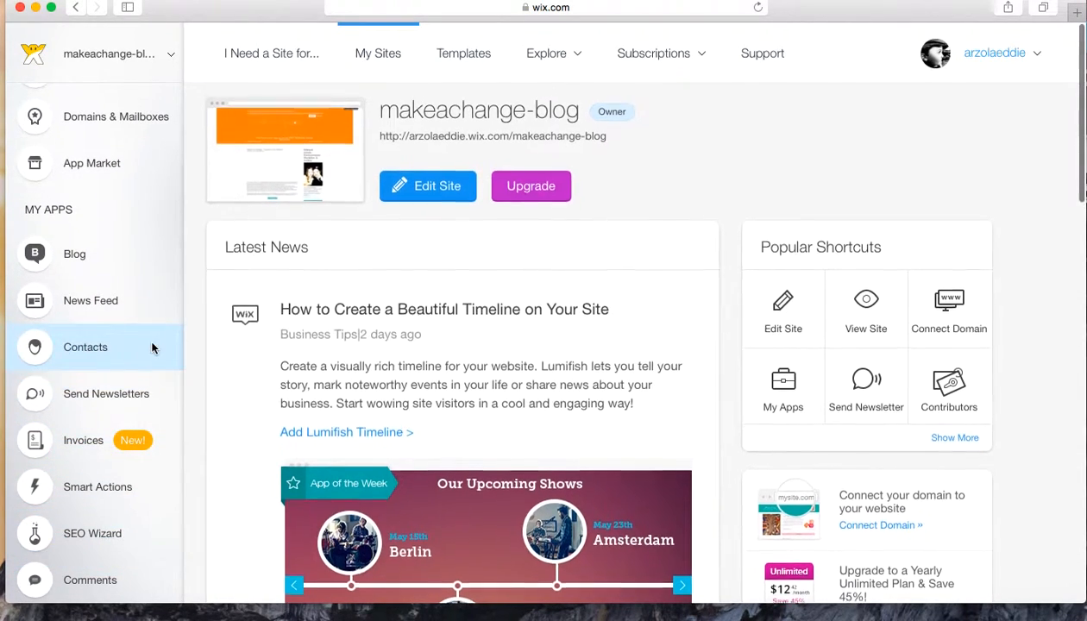
scroll(96, 254, up, 3)
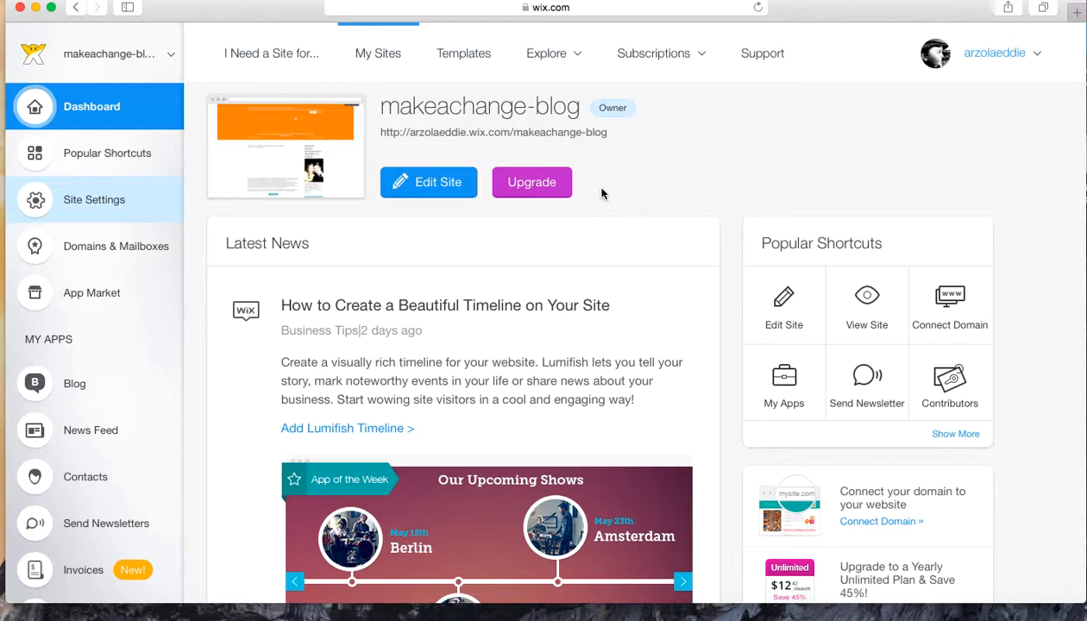
scroll(594, 199, down, 2)
scroll(594, 199, up, 2)
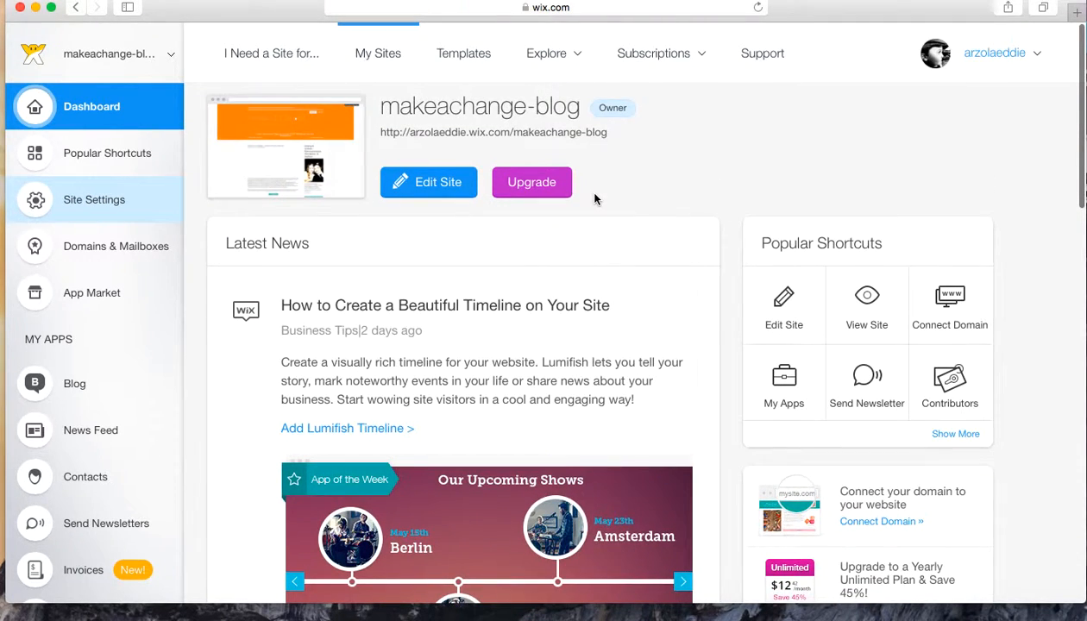
Open the makeachange-blog site for editing, then pause and dismiss the introductory video about new advanced features
click(428, 193)
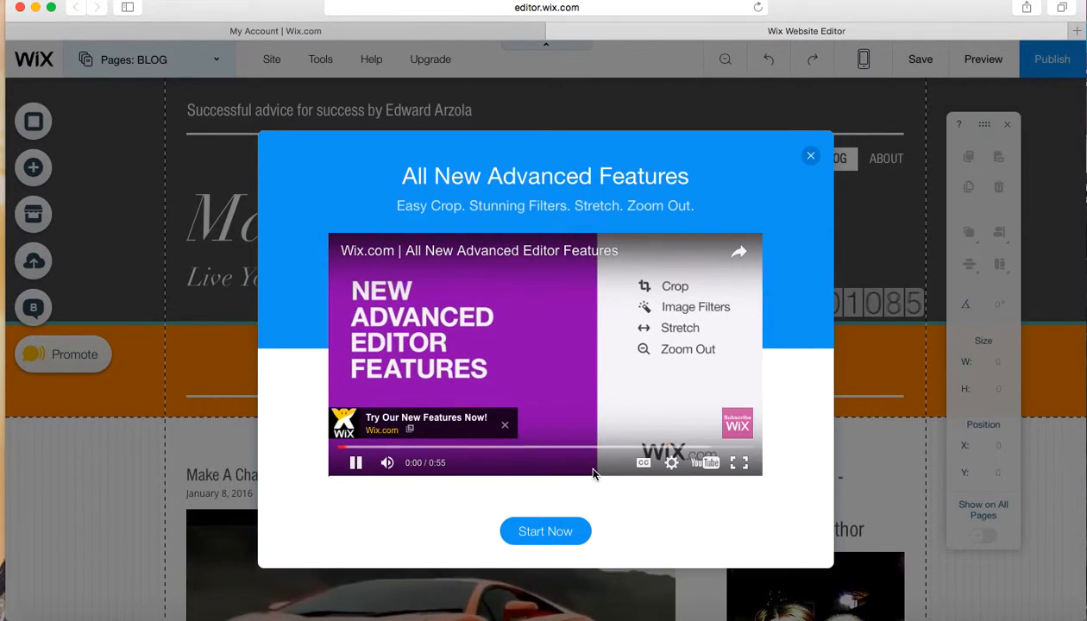
click(357, 462)
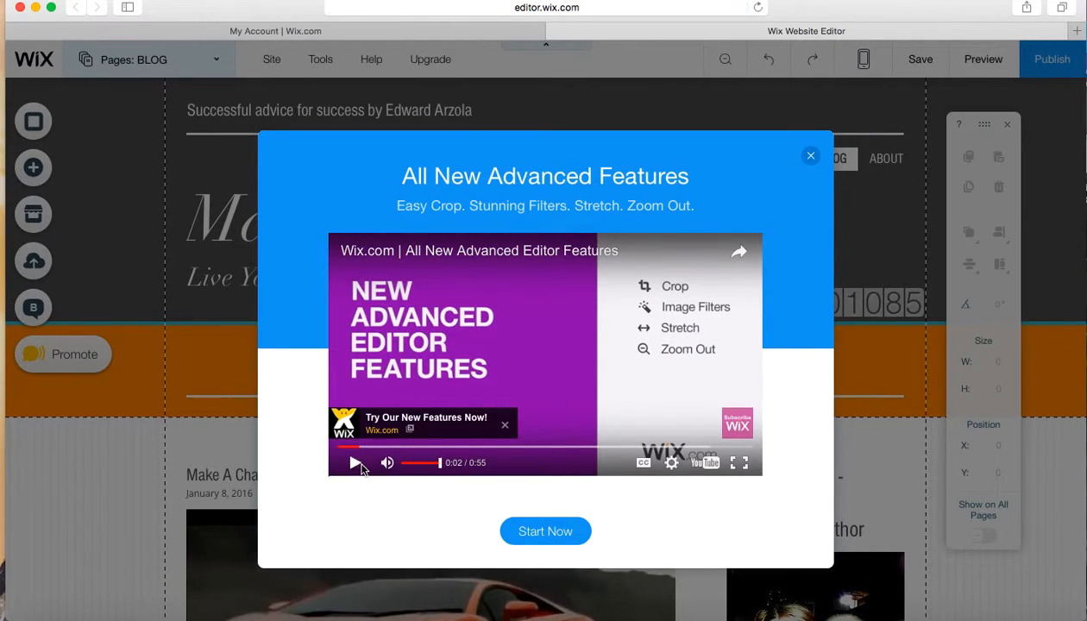
click(811, 157)
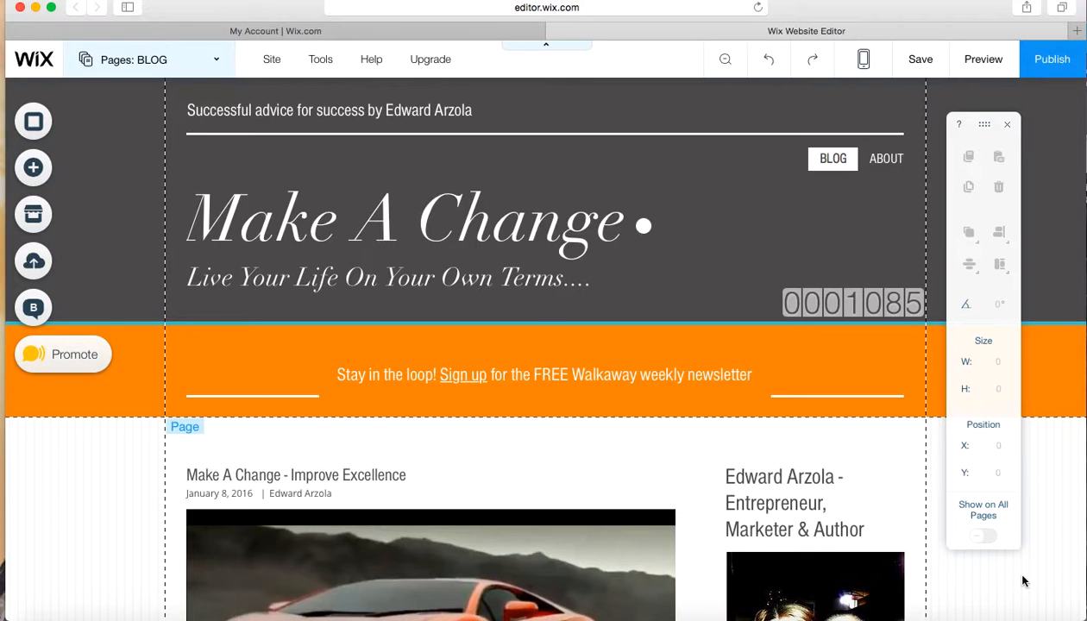
Examine the BLOG page's layout from header to footer, including the post feed, author section, promotional banners, video and comments area
scroll(1023, 582, down, 5)
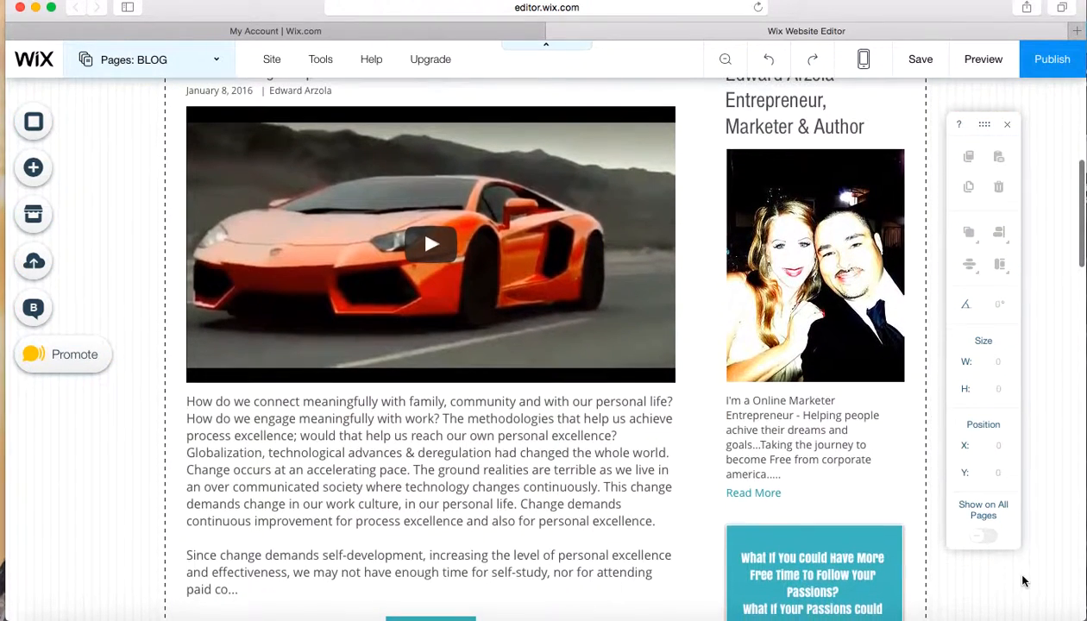
scroll(1022, 582, down, 1)
scroll(1023, 582, up, 3)
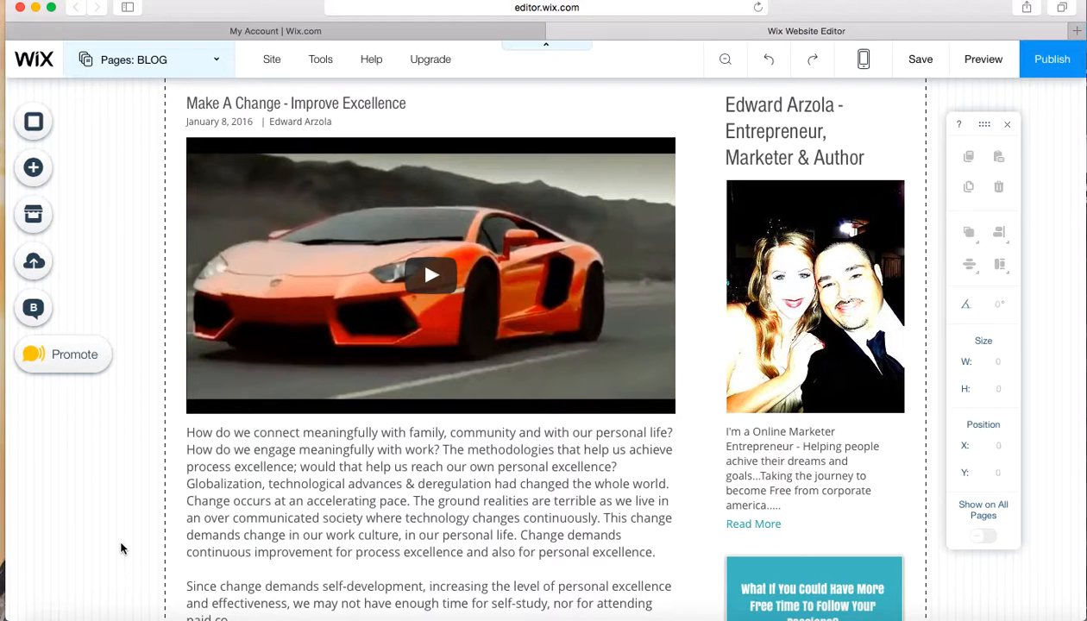
scroll(120, 549, down, 2)
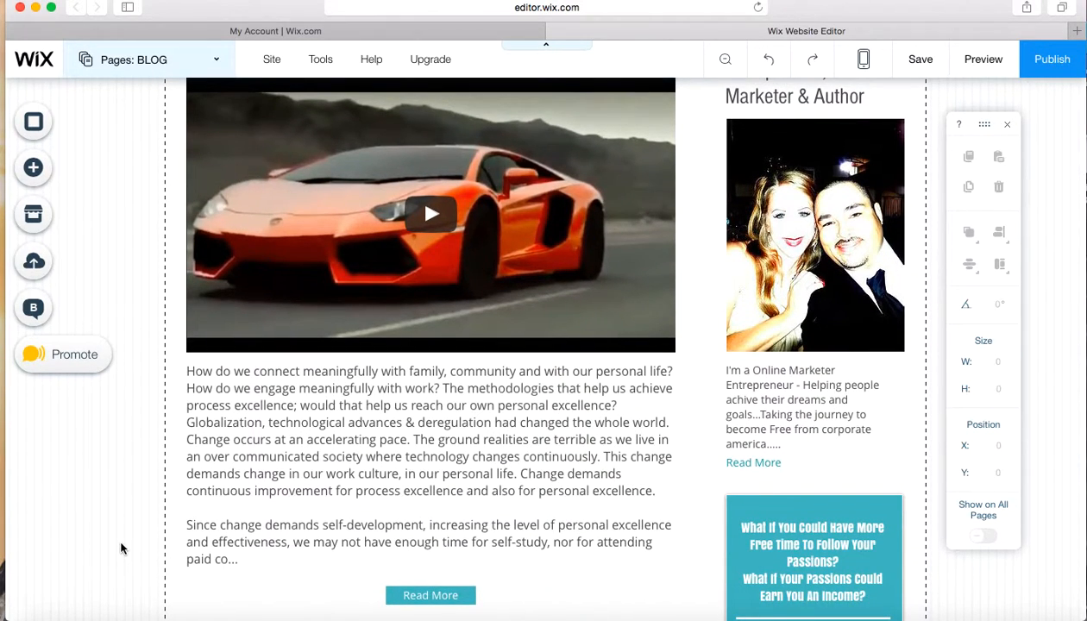
scroll(121, 549, down, 2)
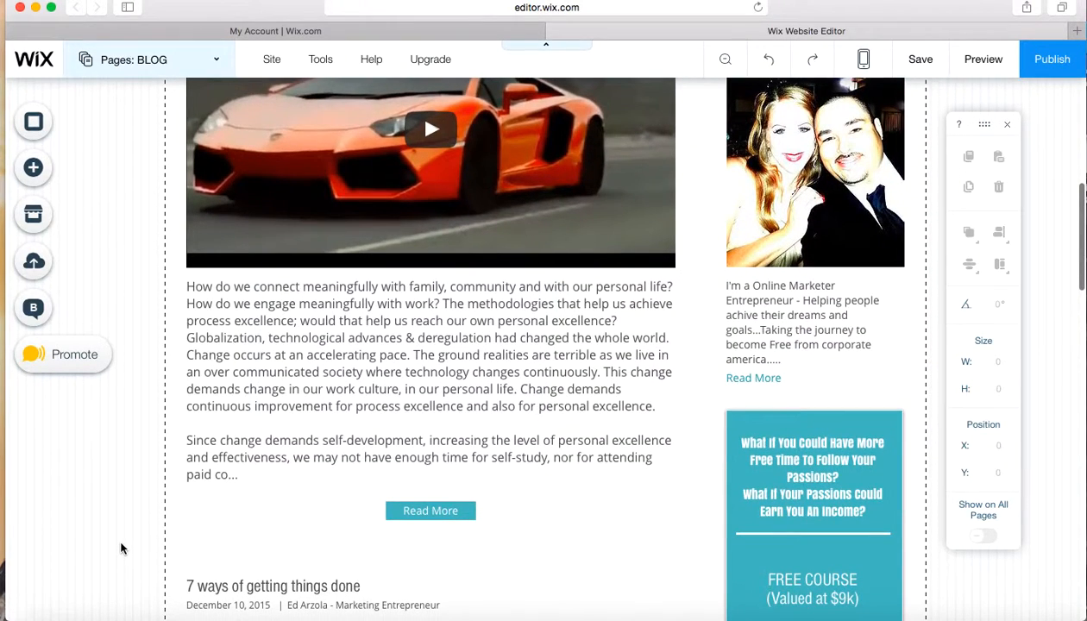
scroll(120, 549, up, 2)
scroll(121, 549, up, 2)
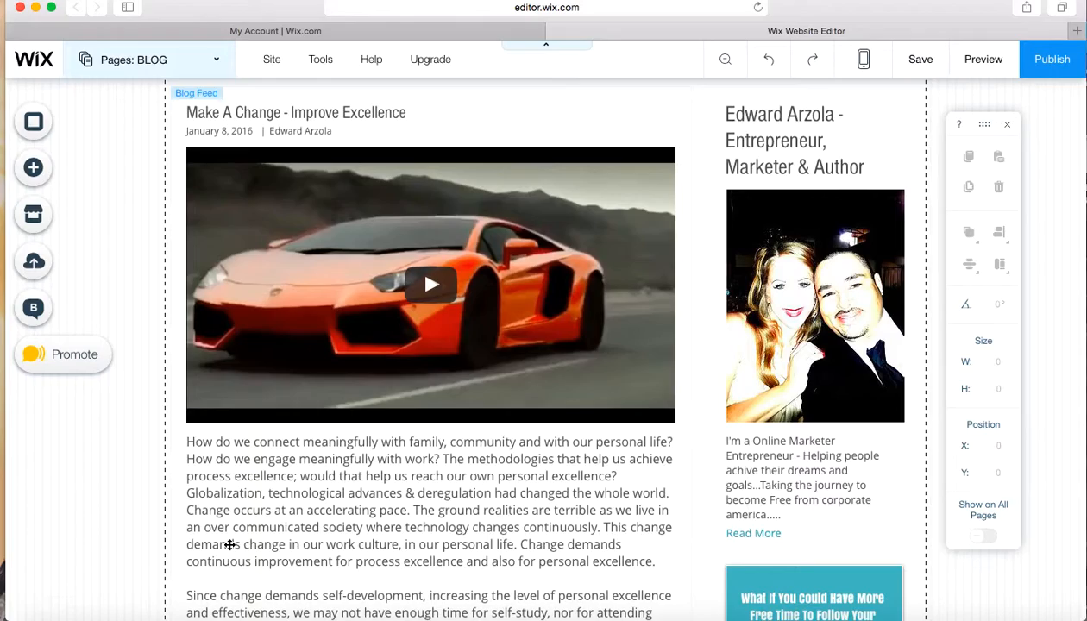
scroll(229, 544, down, 2)
scroll(229, 544, down, 10)
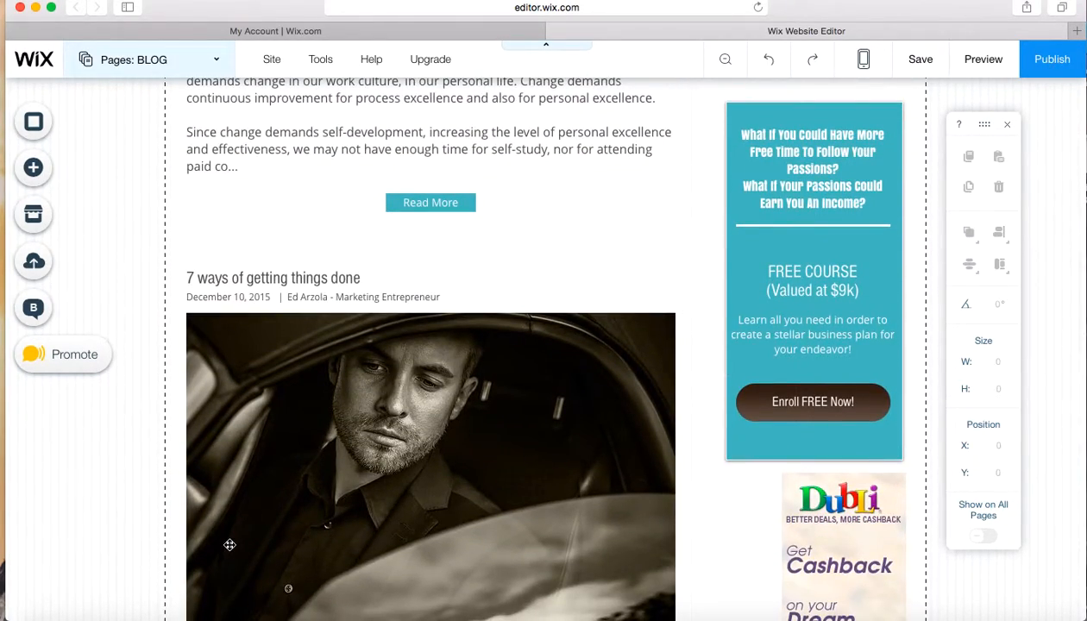
scroll(229, 545, down, 8)
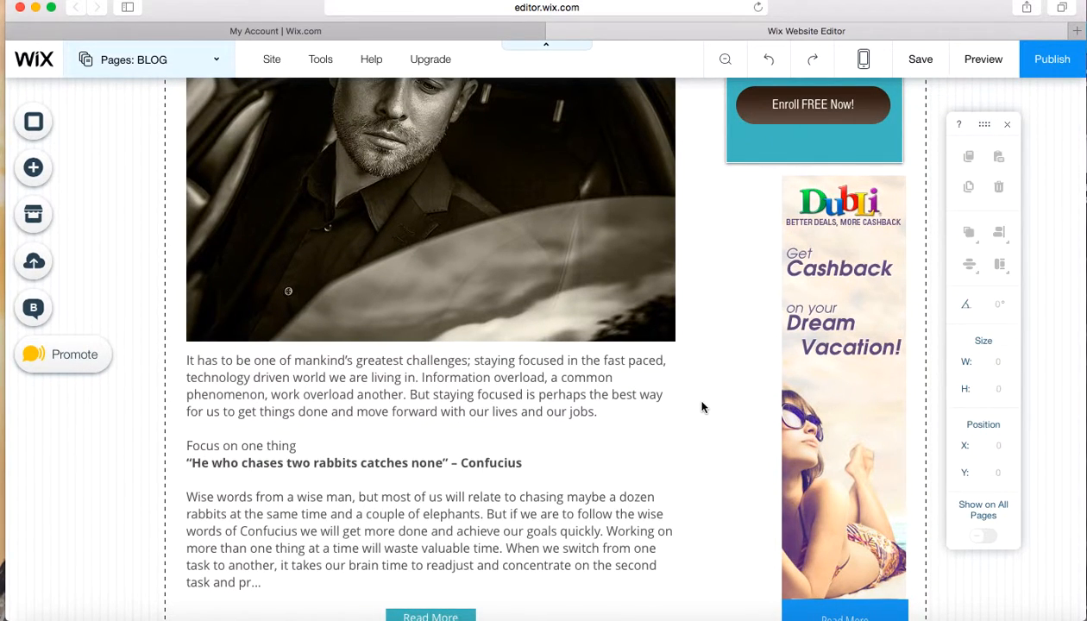
scroll(701, 431, up, 3)
scroll(701, 432, up, 5)
scroll(701, 432, down, 5)
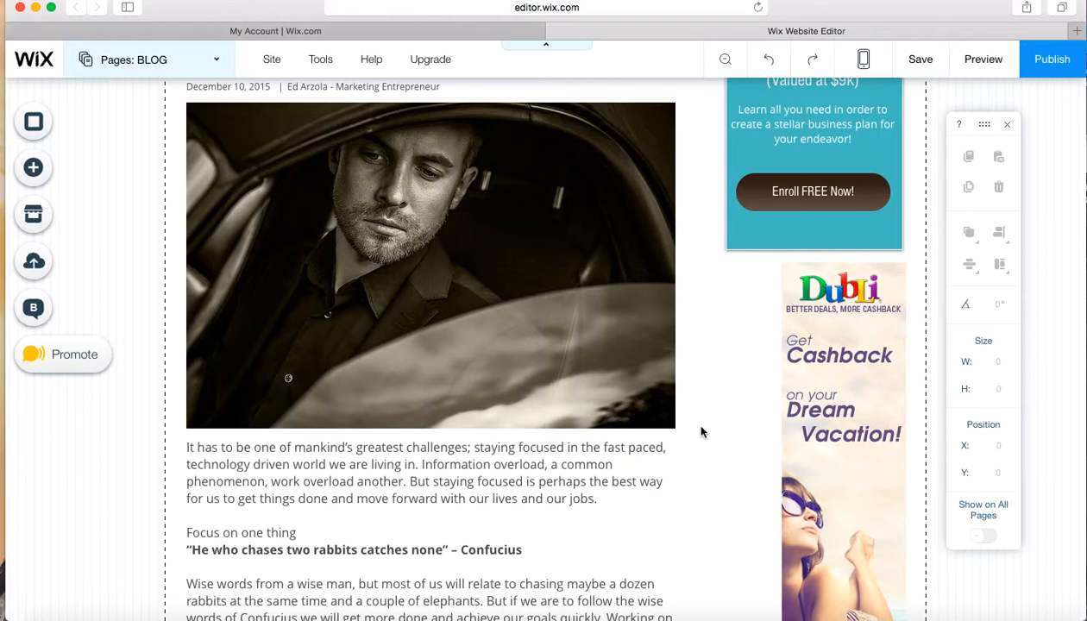
scroll(701, 432, down, 3)
scroll(701, 432, up, 2)
scroll(701, 431, up, 5)
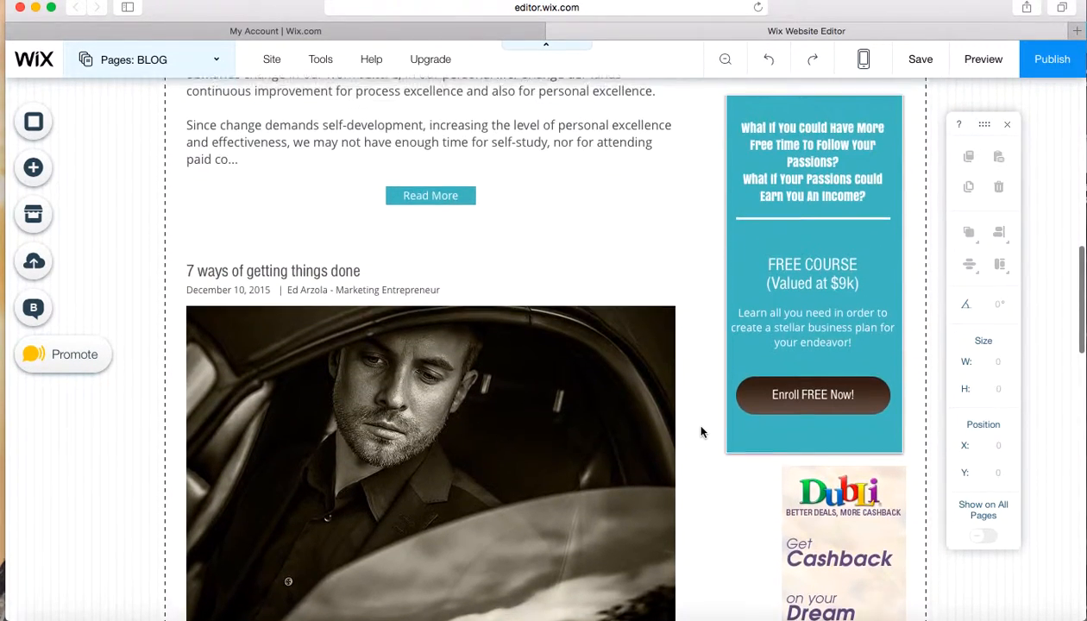
scroll(701, 432, up, 4)
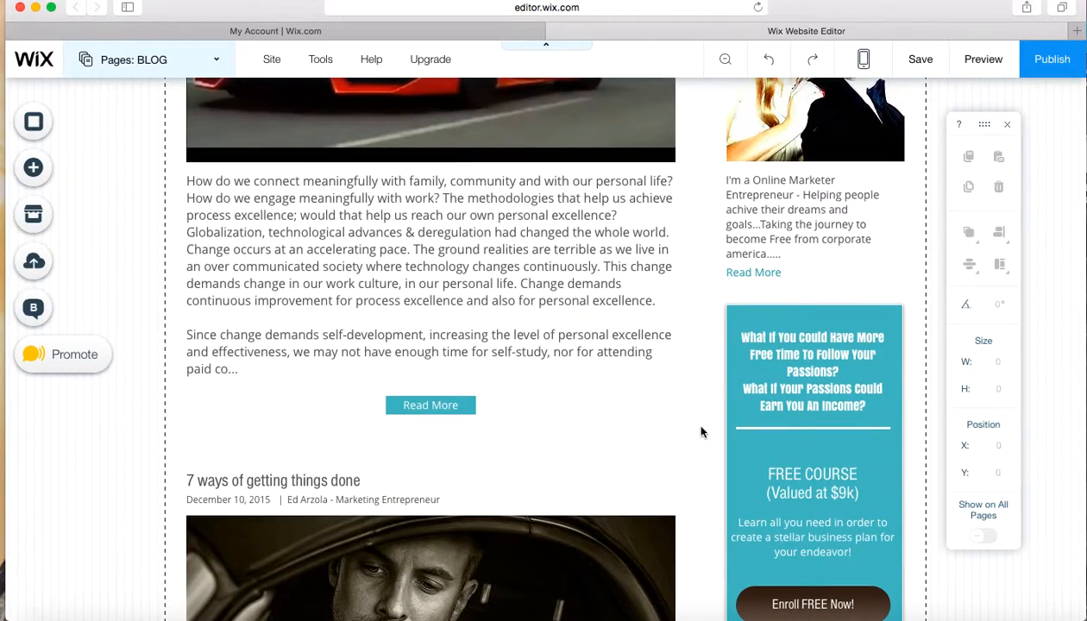
scroll(701, 432, up, 3)
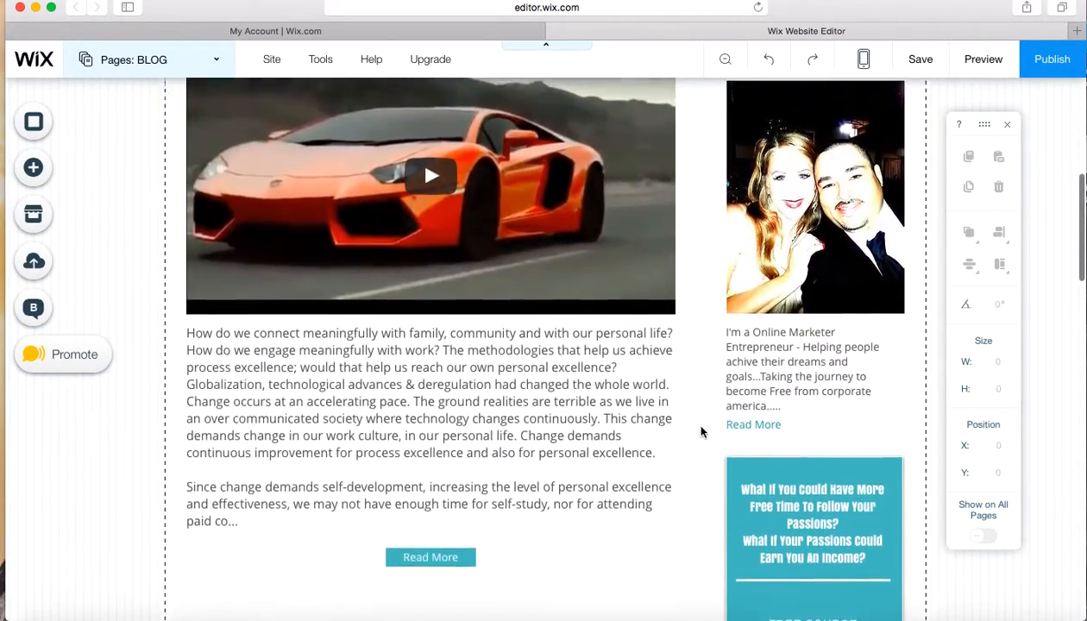
scroll(701, 432, down, 9)
scroll(701, 432, down, 7)
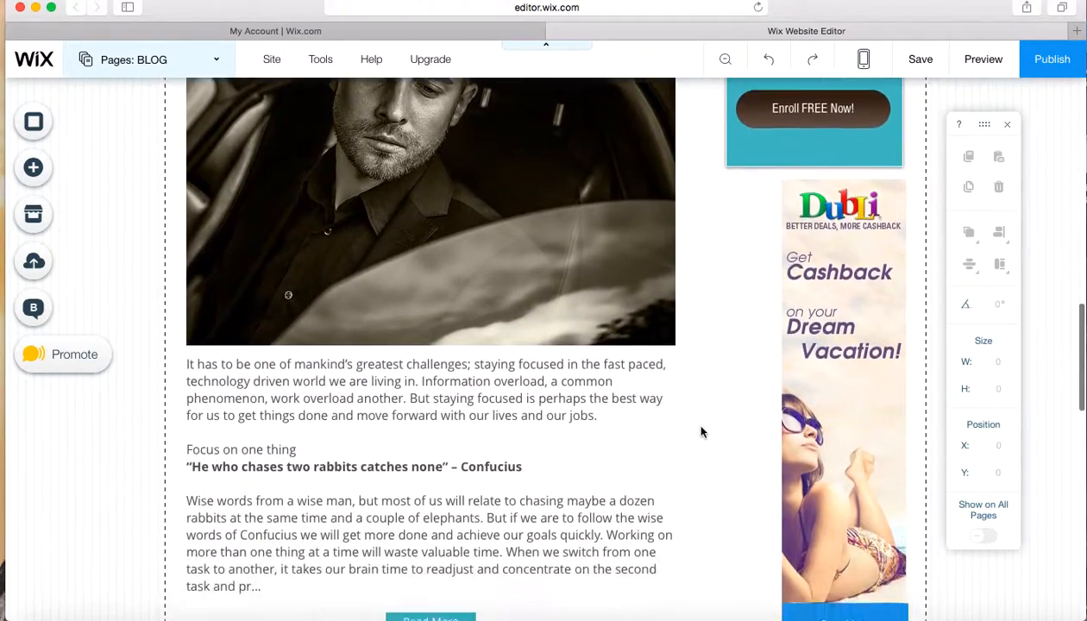
scroll(701, 431, down, 5)
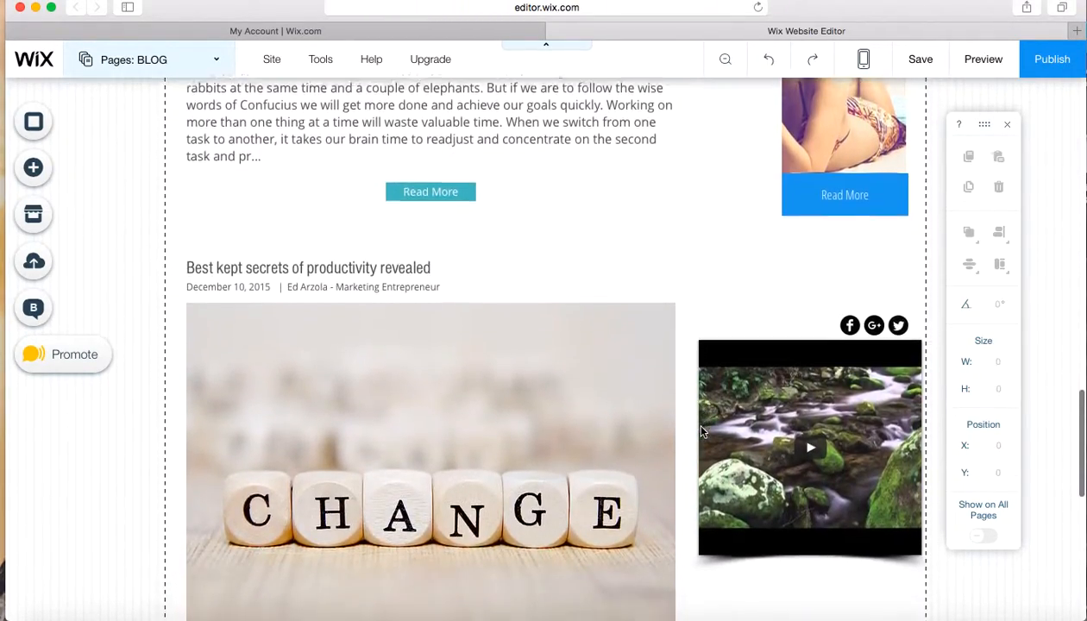
scroll(702, 432, down, 7)
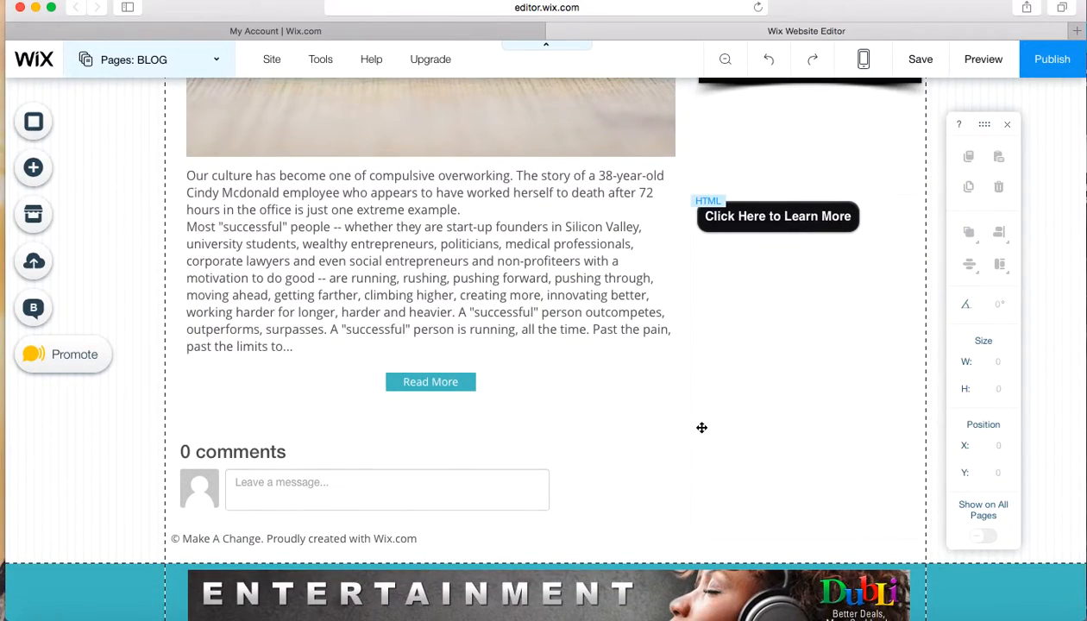
scroll(702, 428, up, 10)
scroll(702, 428, up, 20)
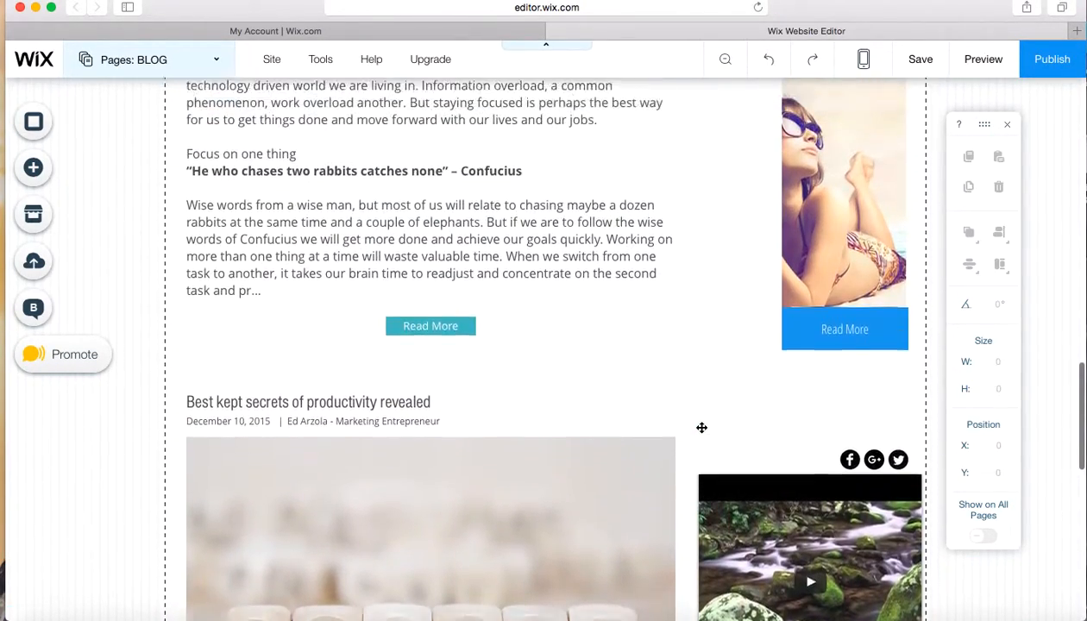
scroll(702, 428, up, 15)
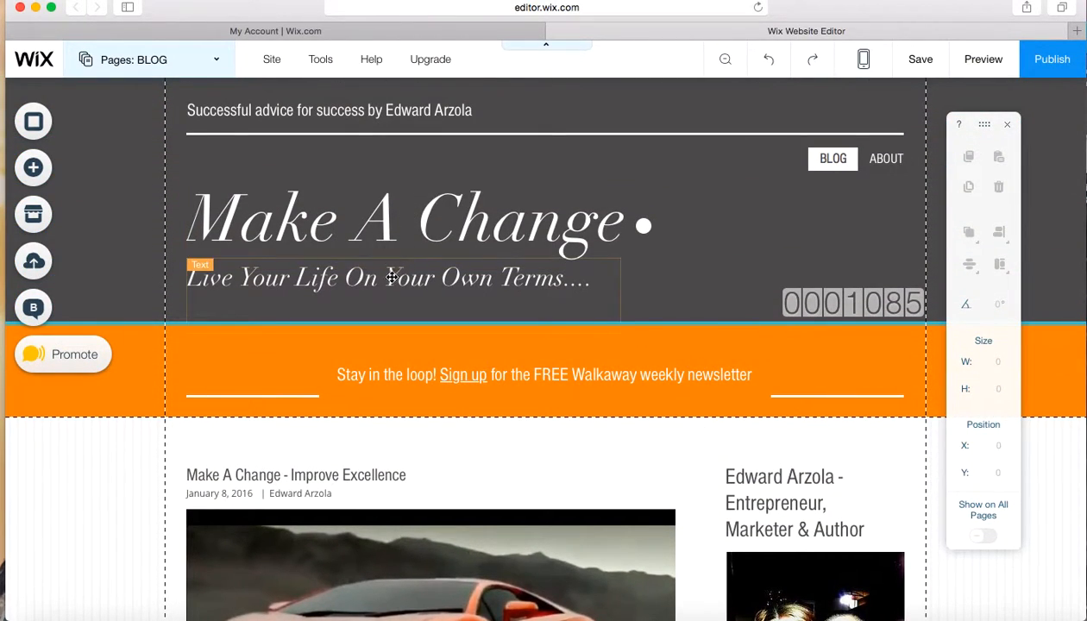
Inspect the font, formatting and effect options for the "Make A Change" site title, leaving its text settings as they are
click(294, 196)
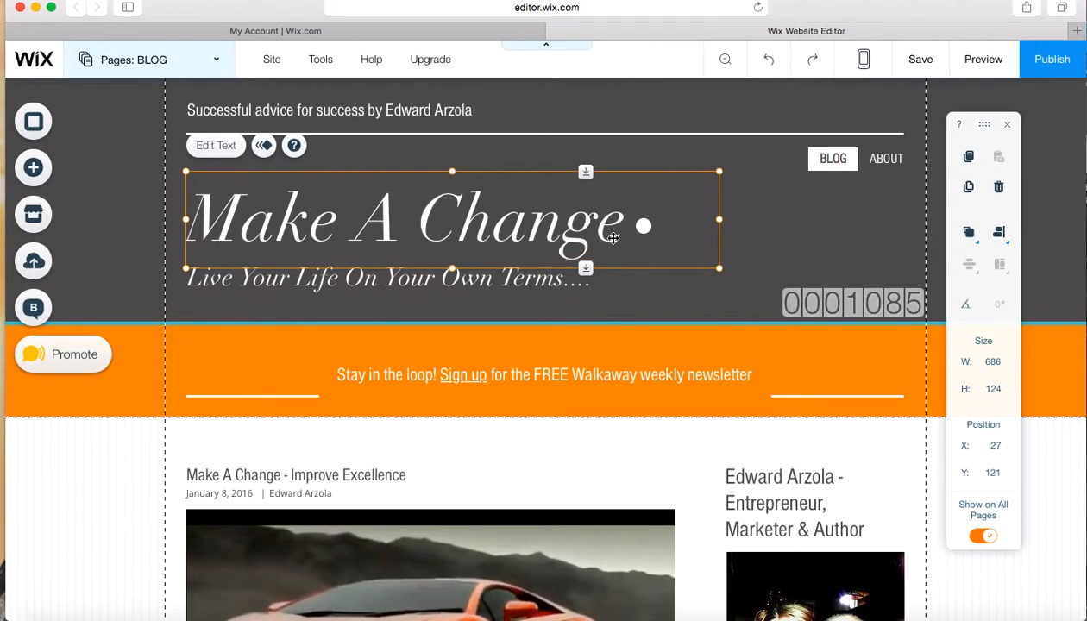
double_click(477, 214)
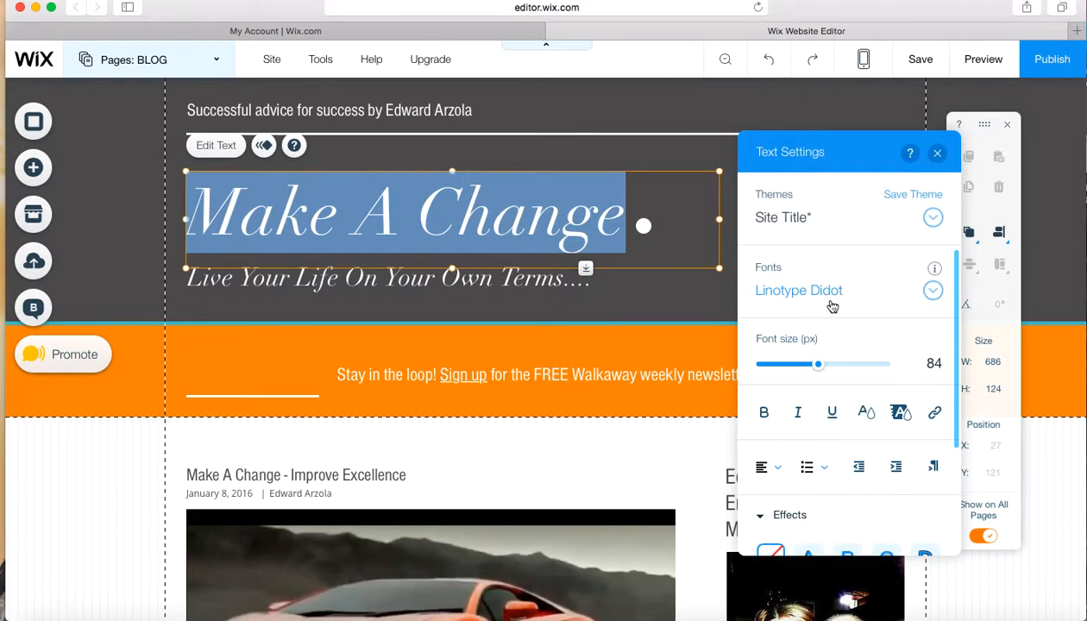
click(933, 291)
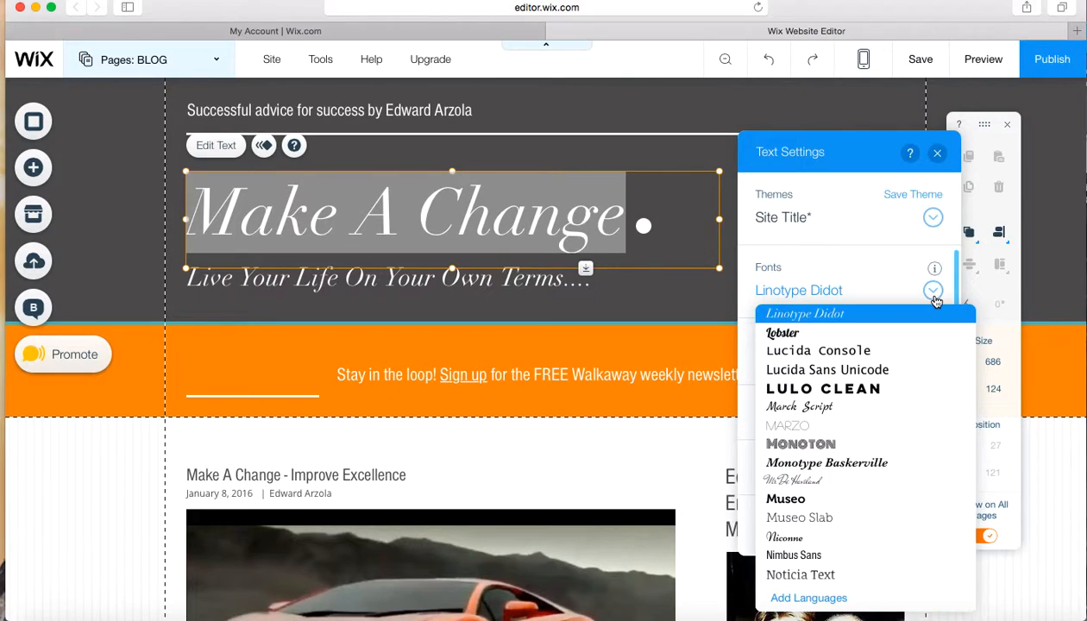
click(934, 293)
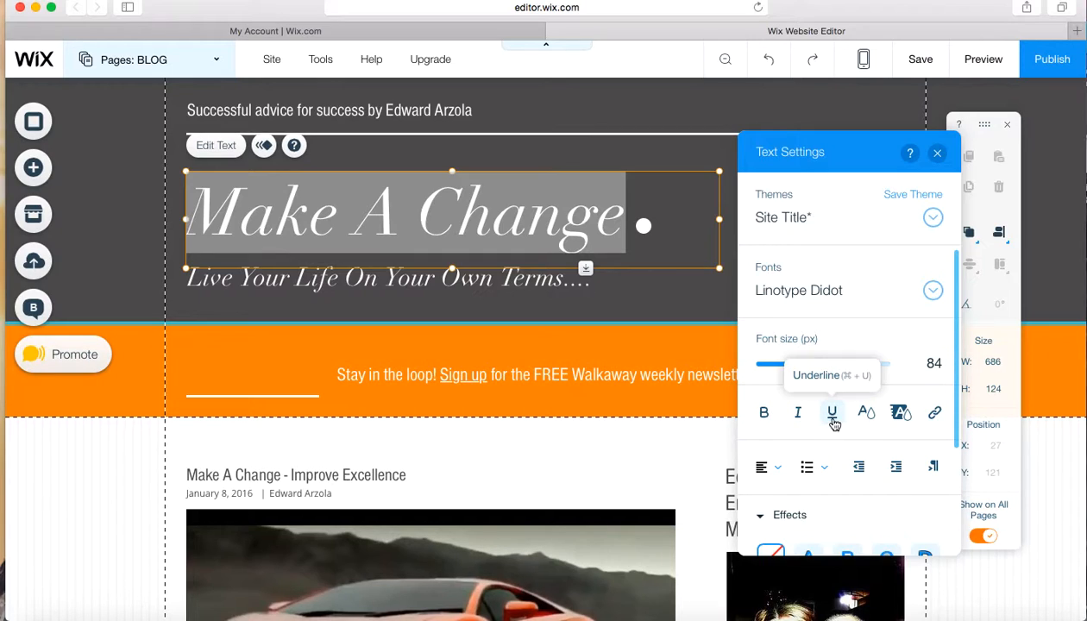
scroll(874, 504, down, 3)
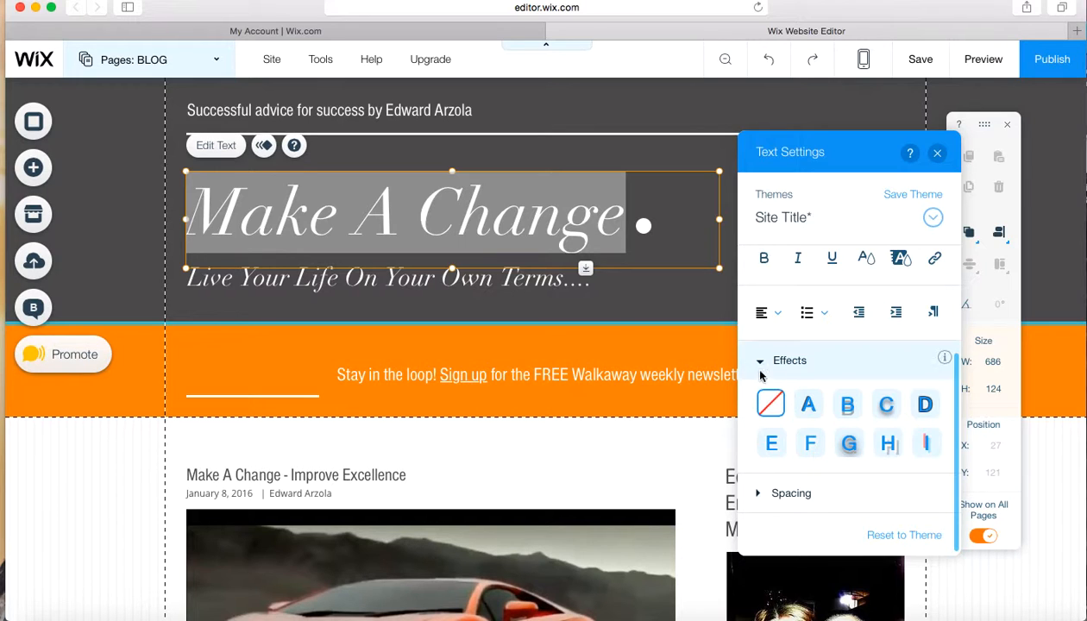
click(130, 437)
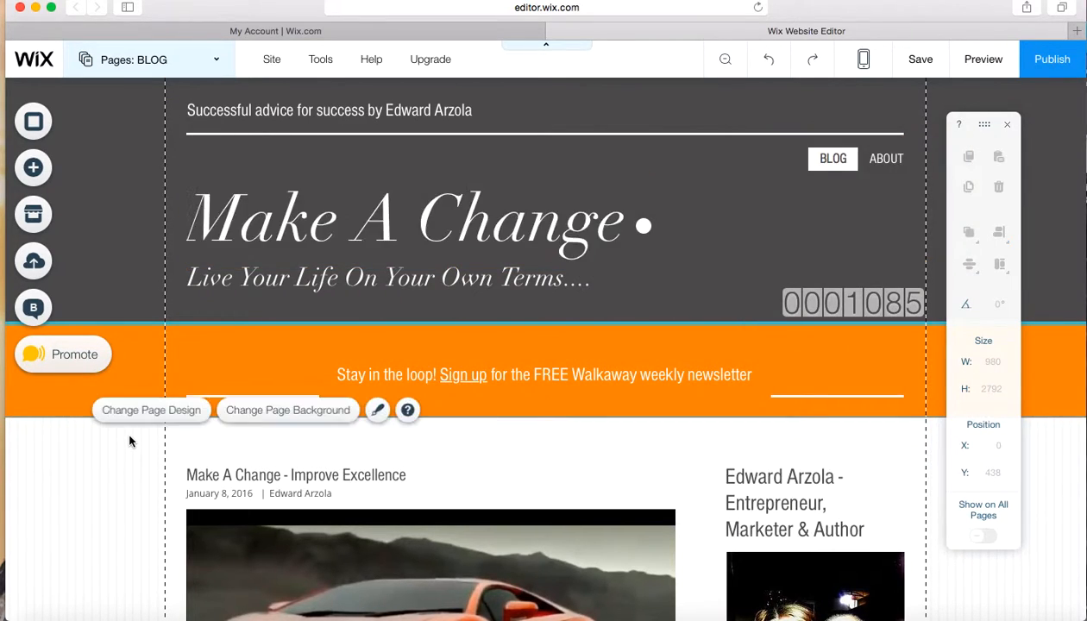
Look over the BLOG page's post feed, author section and free course banner below the site header
scroll(130, 440, down, 5)
scroll(129, 440, up, 2)
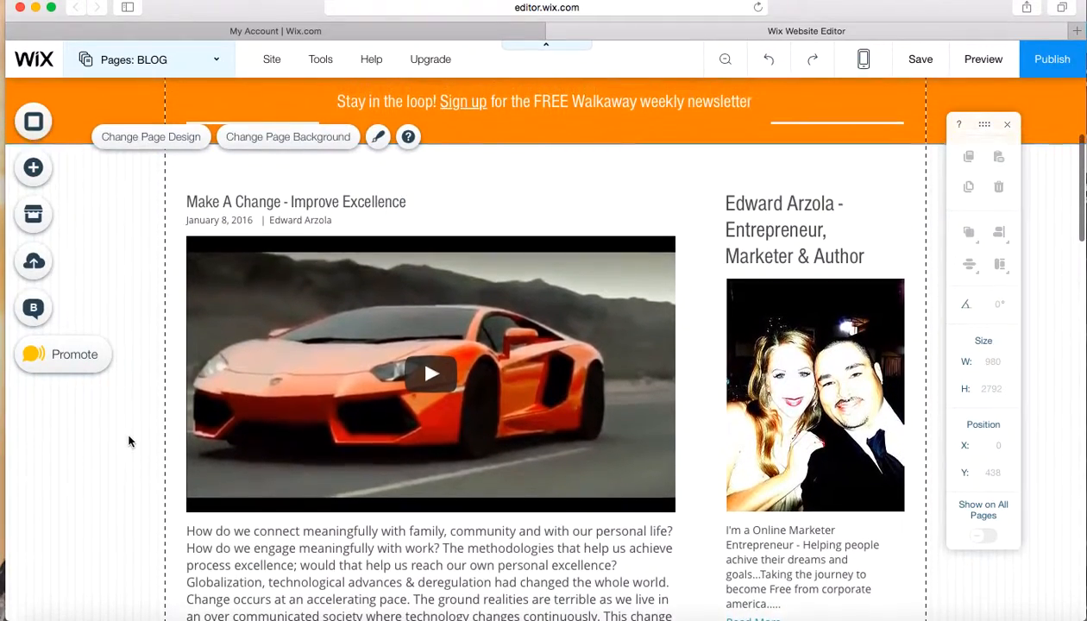
scroll(368, 502, down, 3)
scroll(369, 501, down, 3)
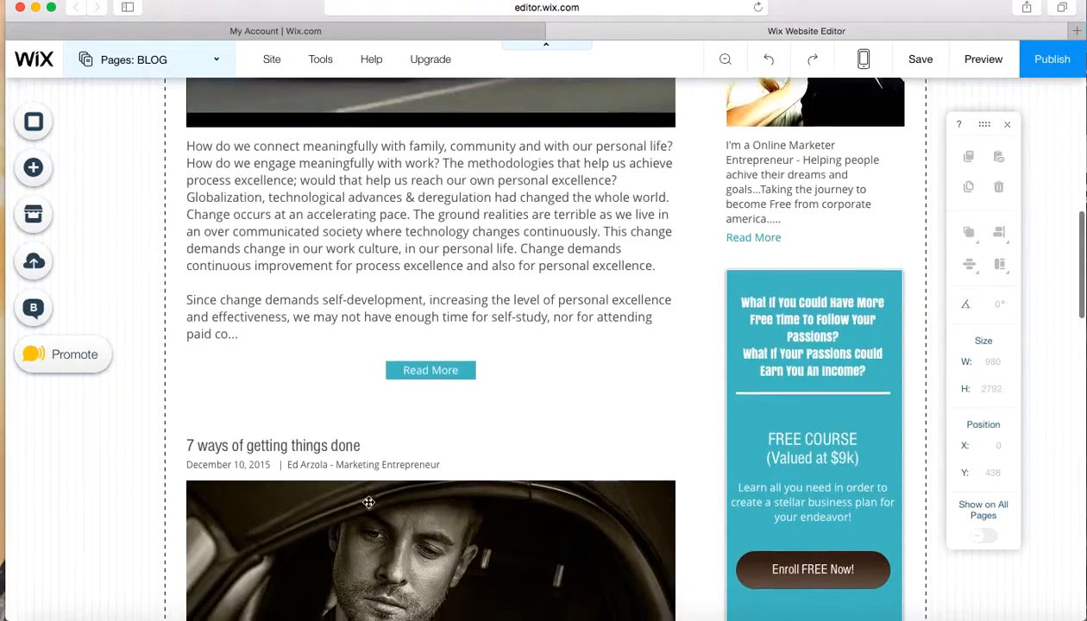
scroll(368, 501, up, 5)
scroll(369, 501, up, 5)
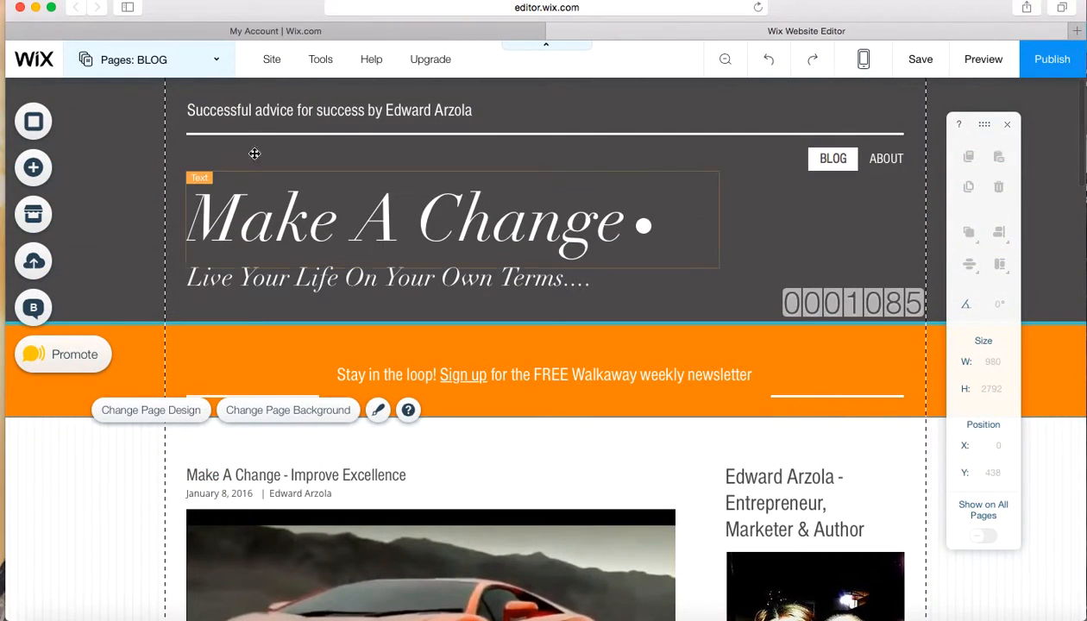
Open the Single Post page from the blog pages, review its post and sidebar content, and return to the site's page list
click(217, 67)
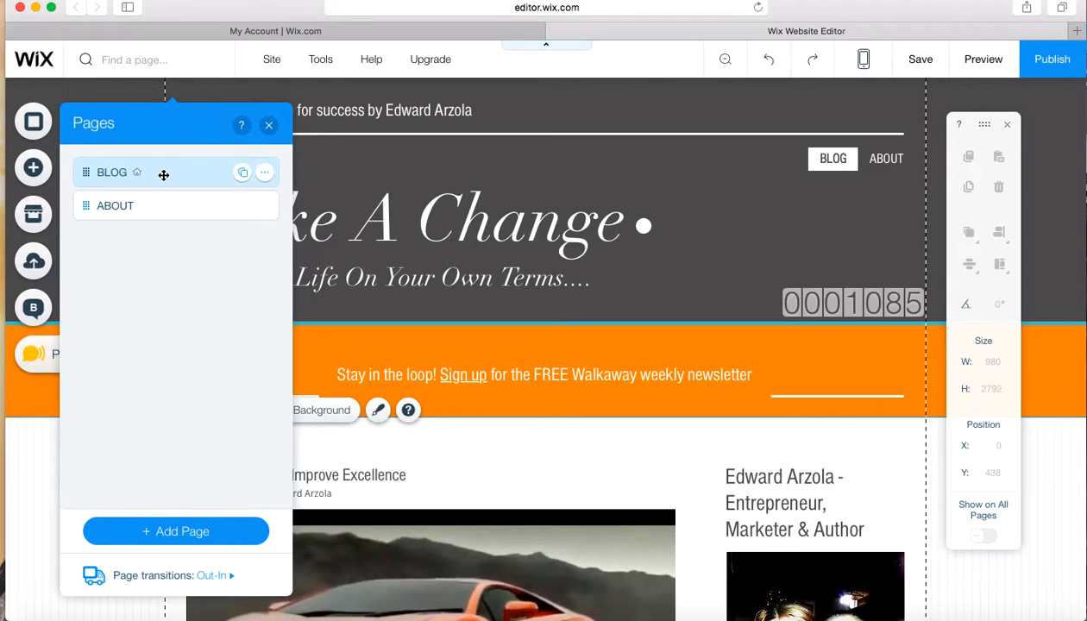
click(240, 171)
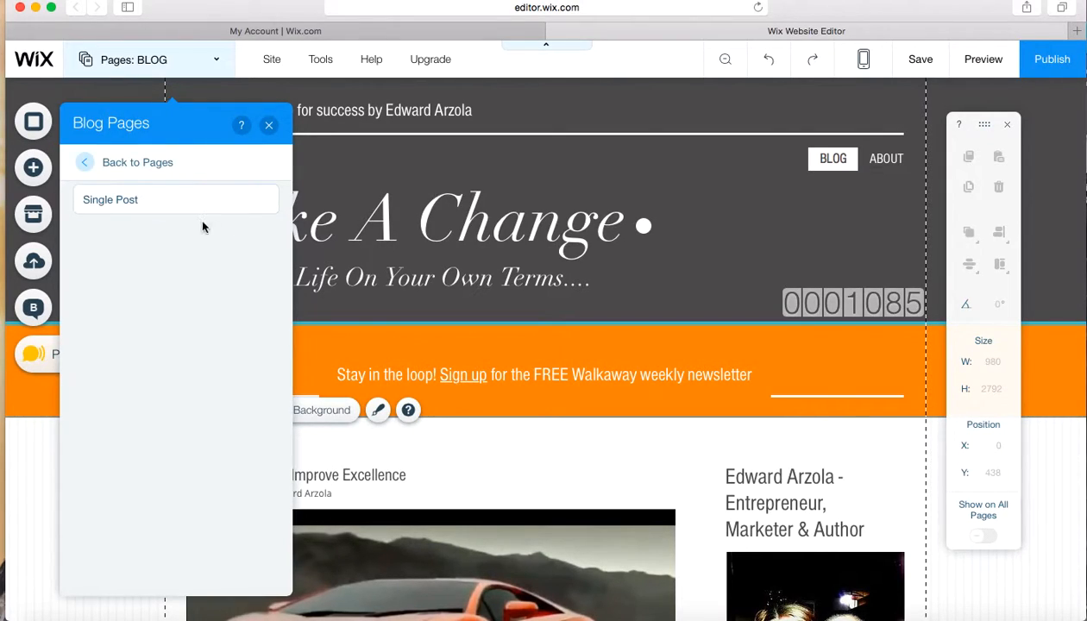
click(169, 203)
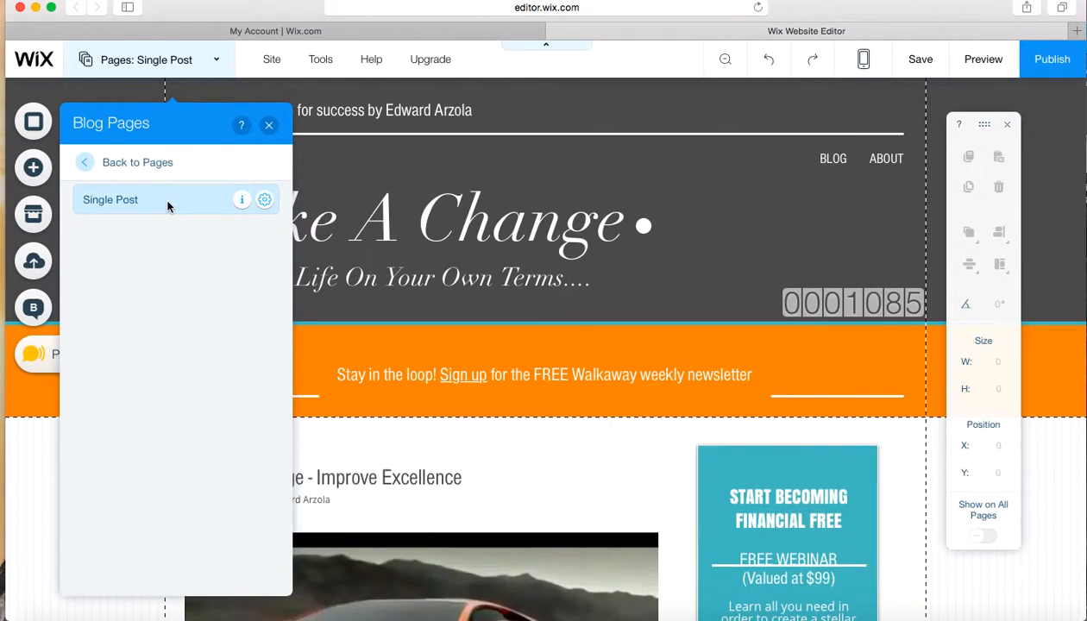
scroll(426, 467, down, 20)
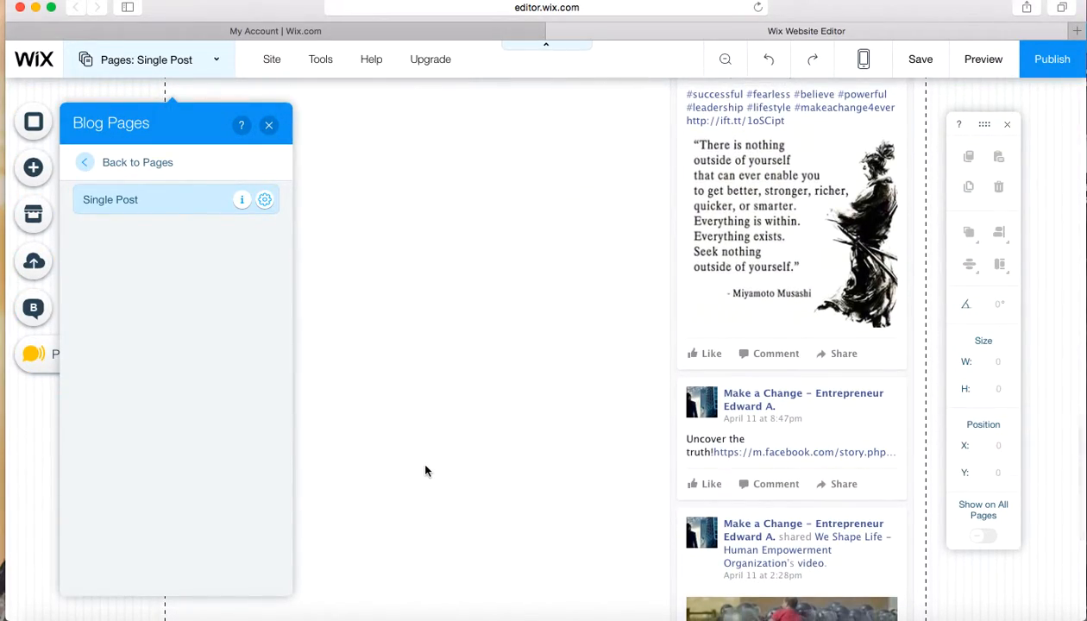
scroll(426, 467, up, 15)
scroll(426, 470, up, 5)
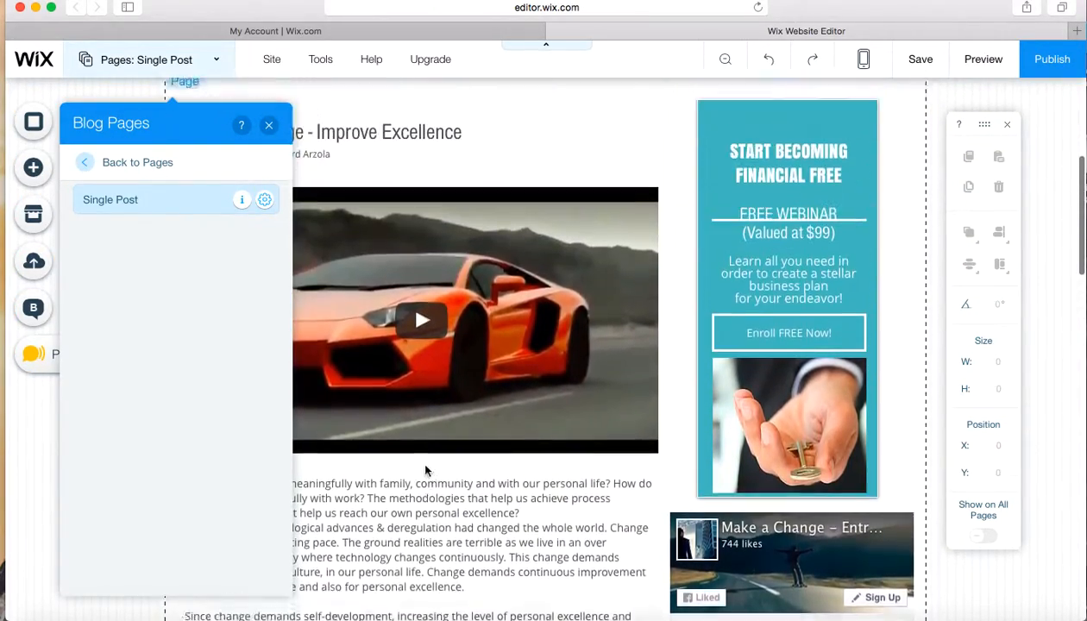
click(86, 164)
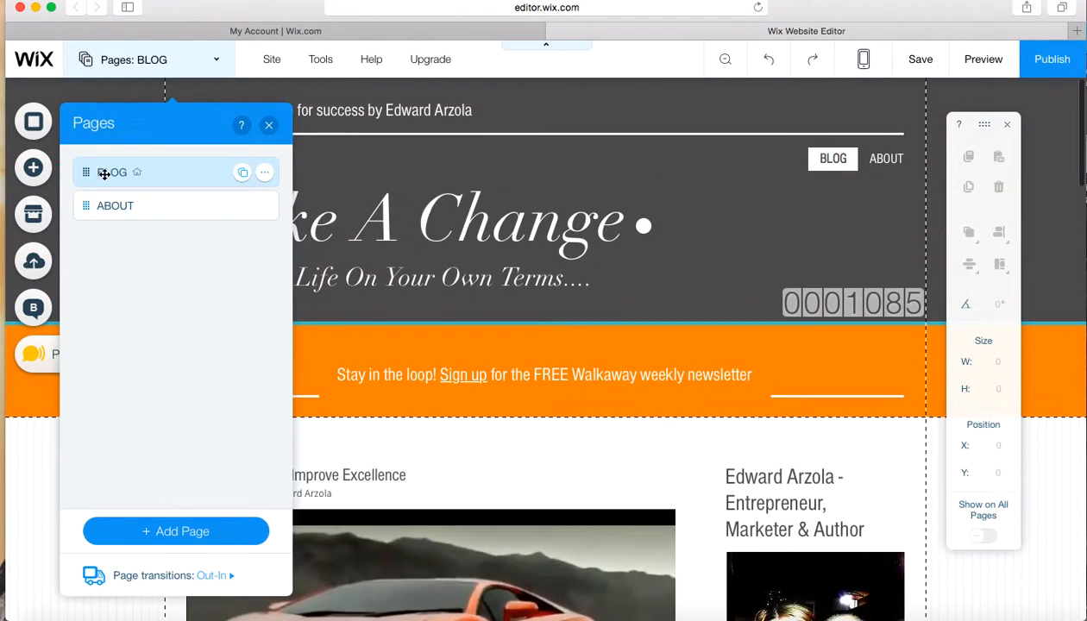
Show the blog pages list again, review the BLOG page's posts and sidebar, and close the list
click(243, 175)
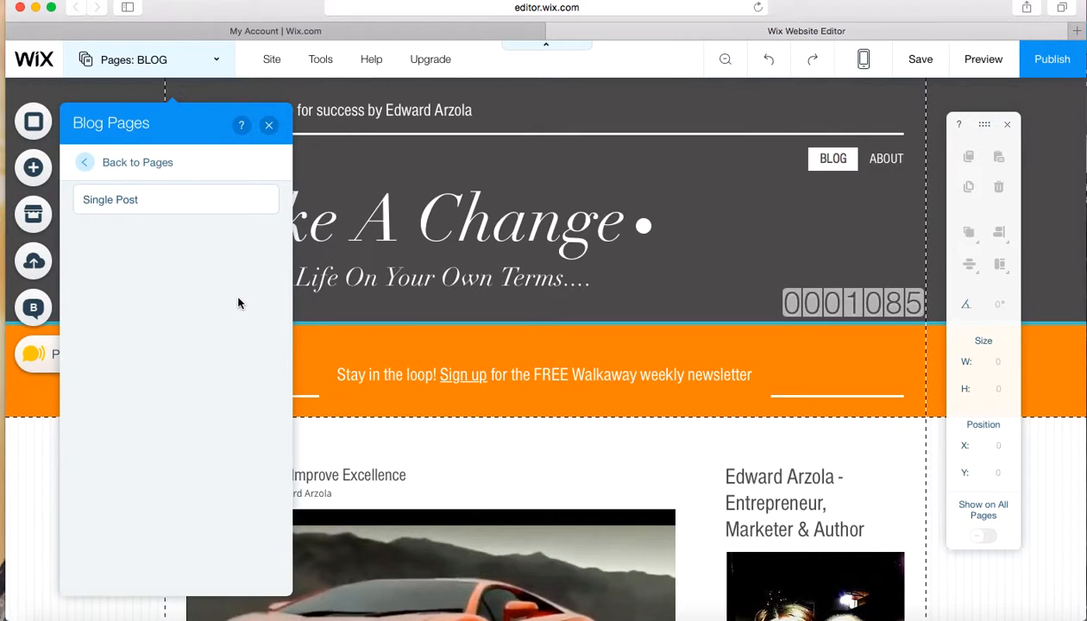
scroll(473, 566, down, 15)
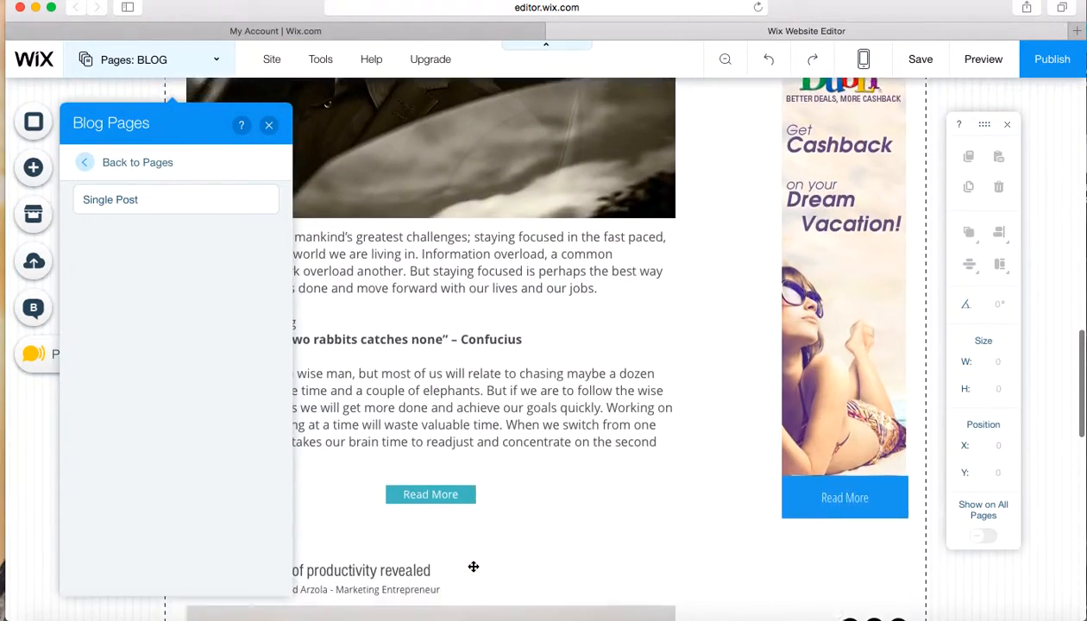
scroll(473, 566, down, 5)
scroll(473, 566, up, 10)
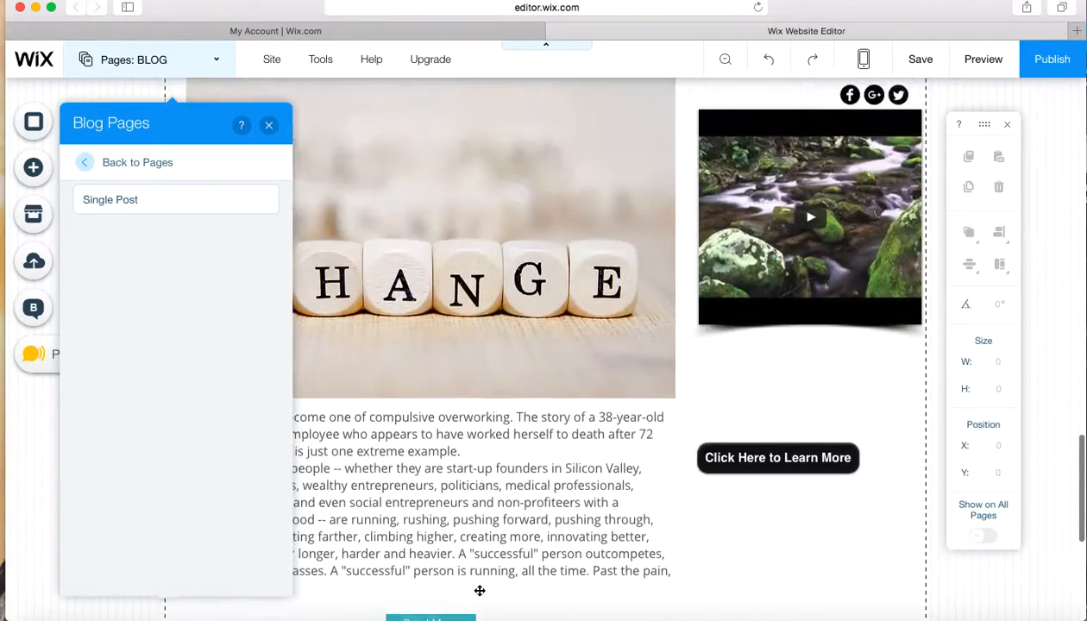
scroll(479, 592, up, 15)
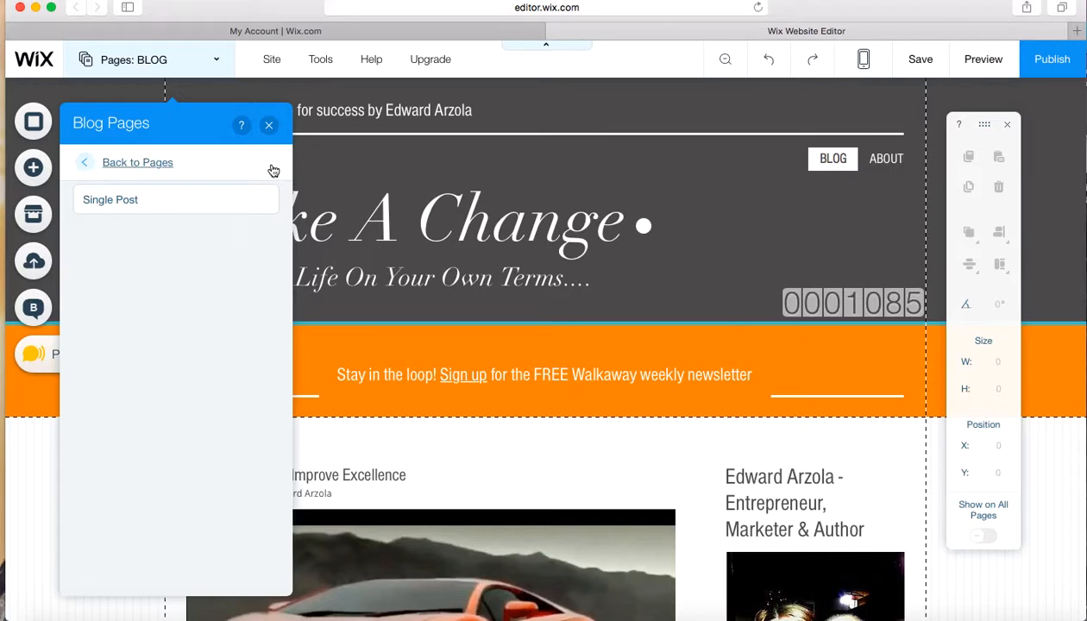
click(270, 127)
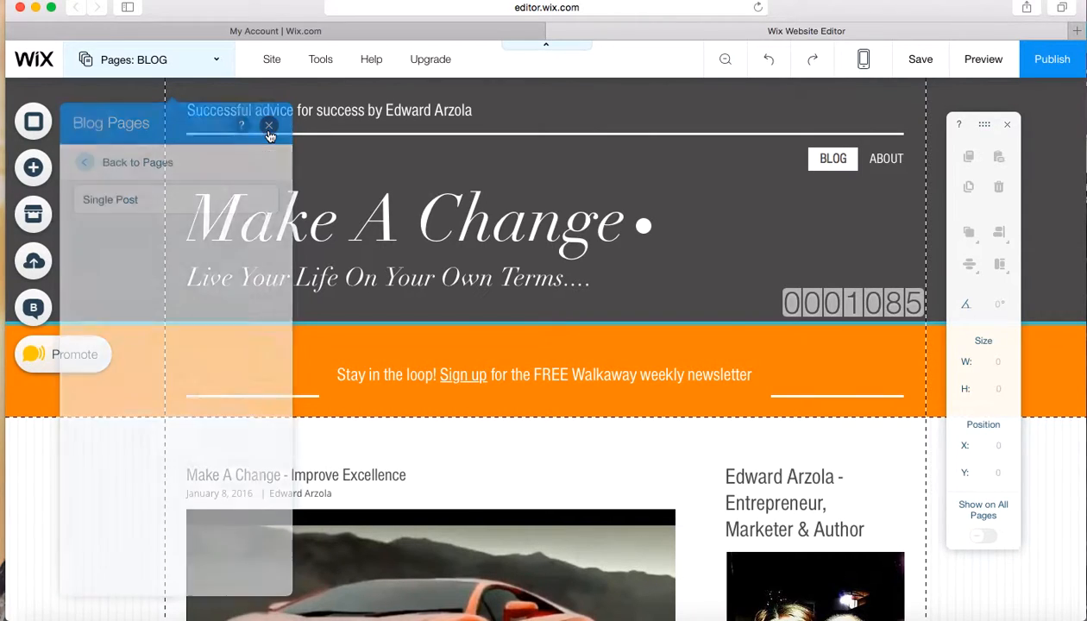
Look through the site commands and the BLOG page's options such as info, layouts, permissions and SEO, leaving them as they are
mouse_move(272, 60)
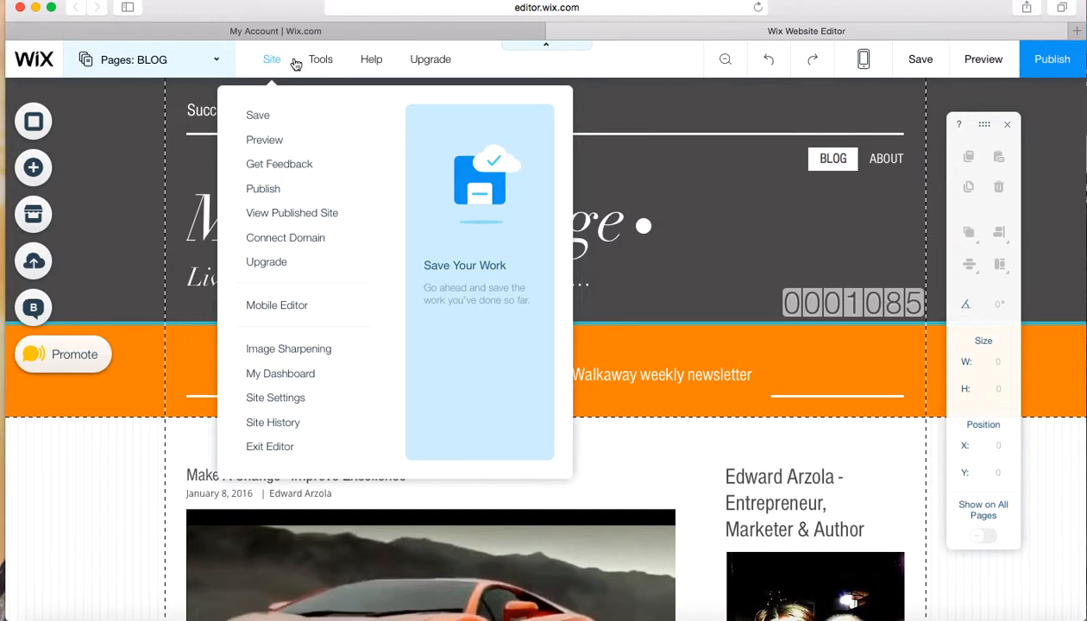
mouse_move(321, 62)
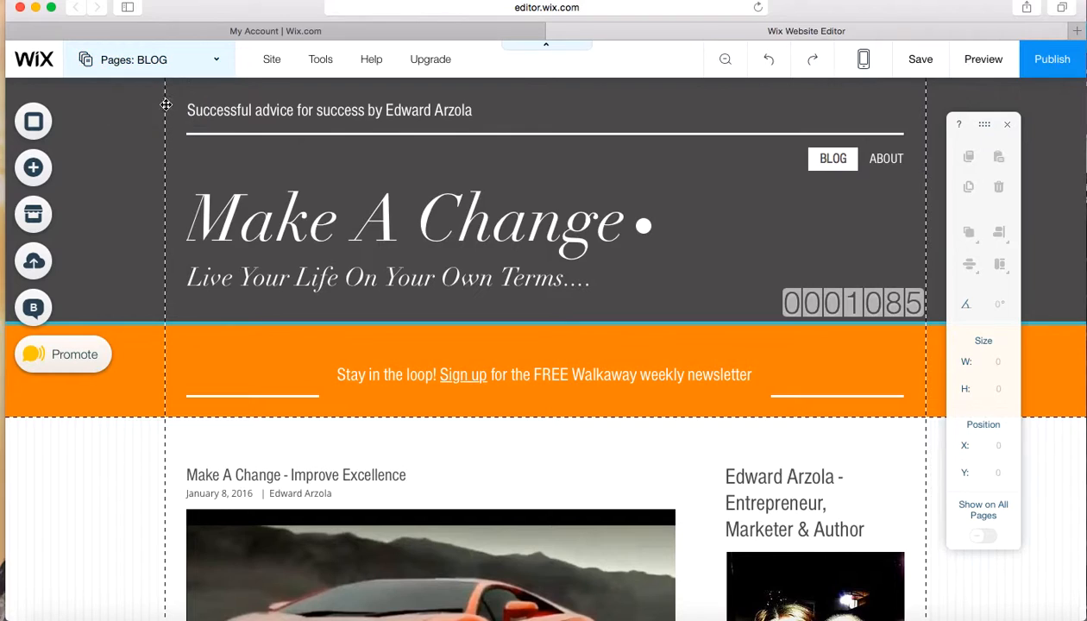
click(143, 58)
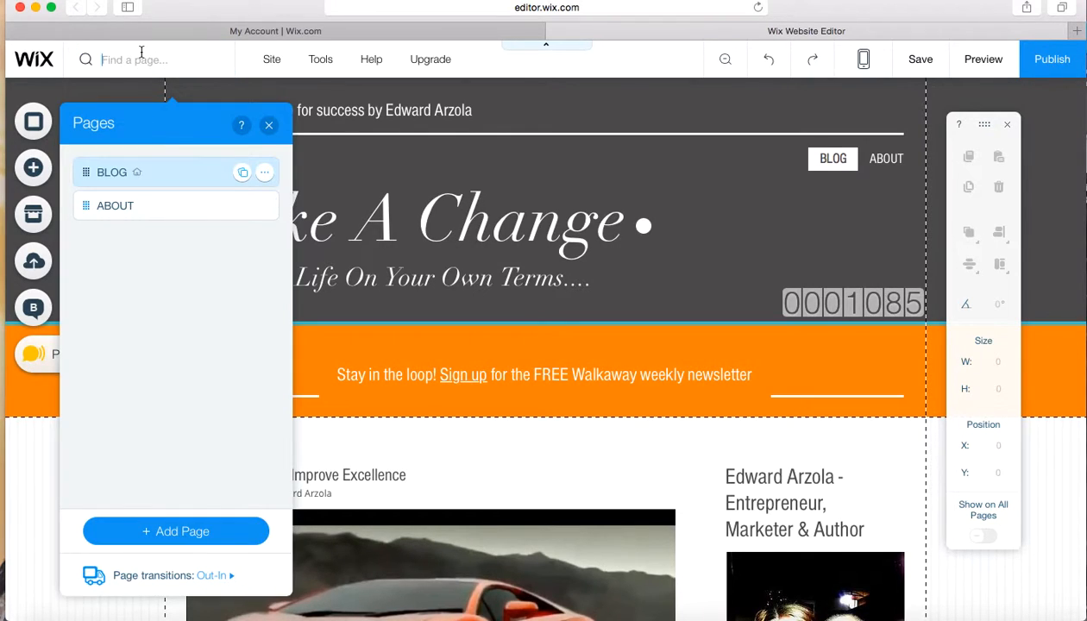
click(265, 174)
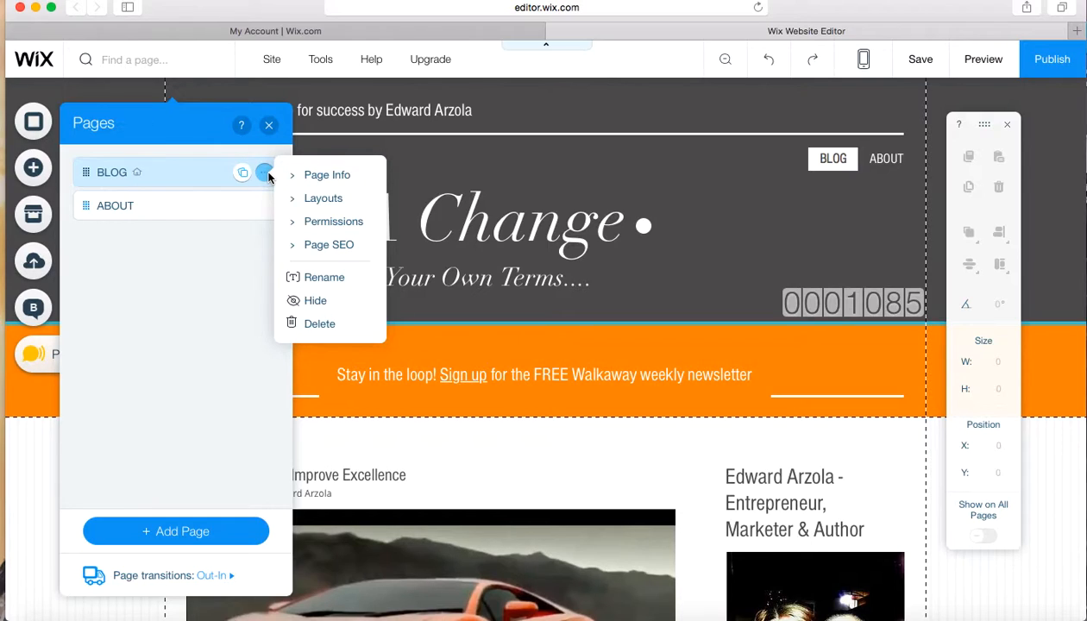
click(151, 458)
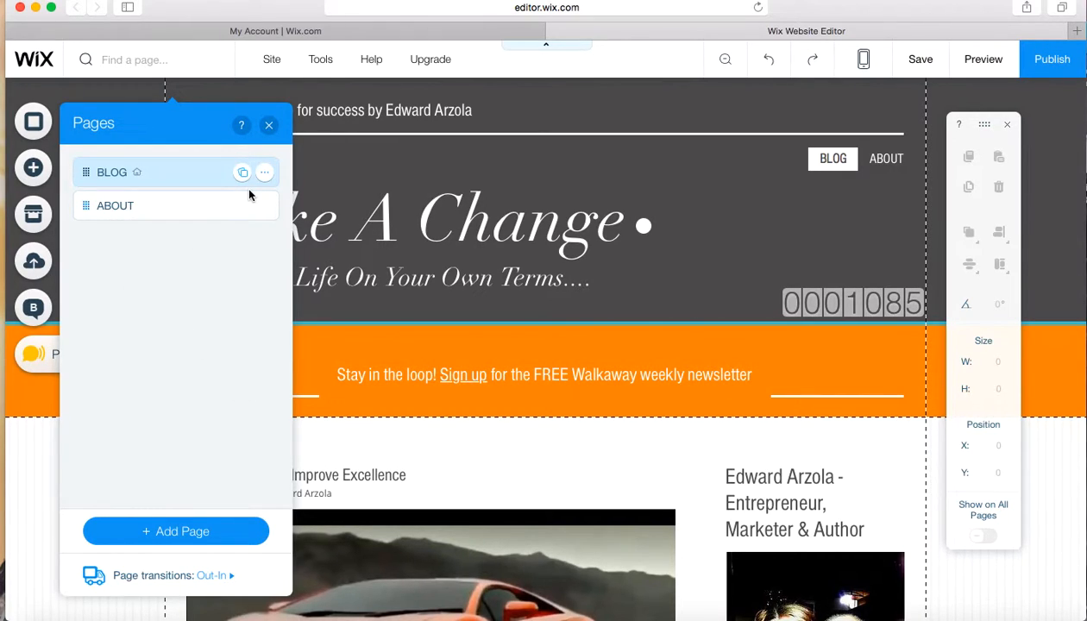
click(269, 127)
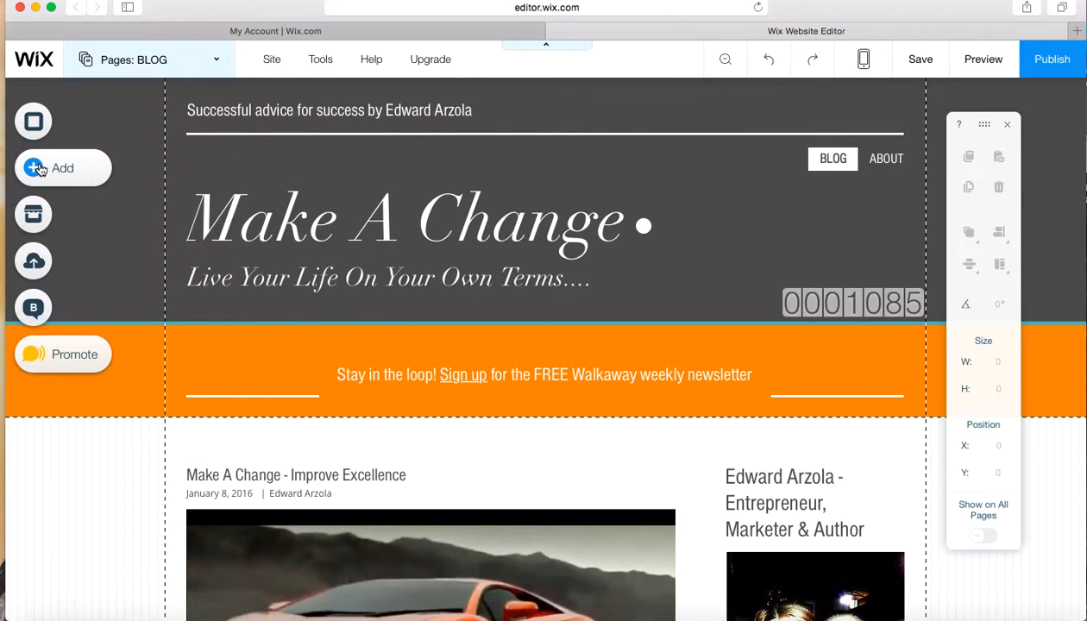
Open the blog manager for the site and start a new blog post
scroll(403, 505, down, 3)
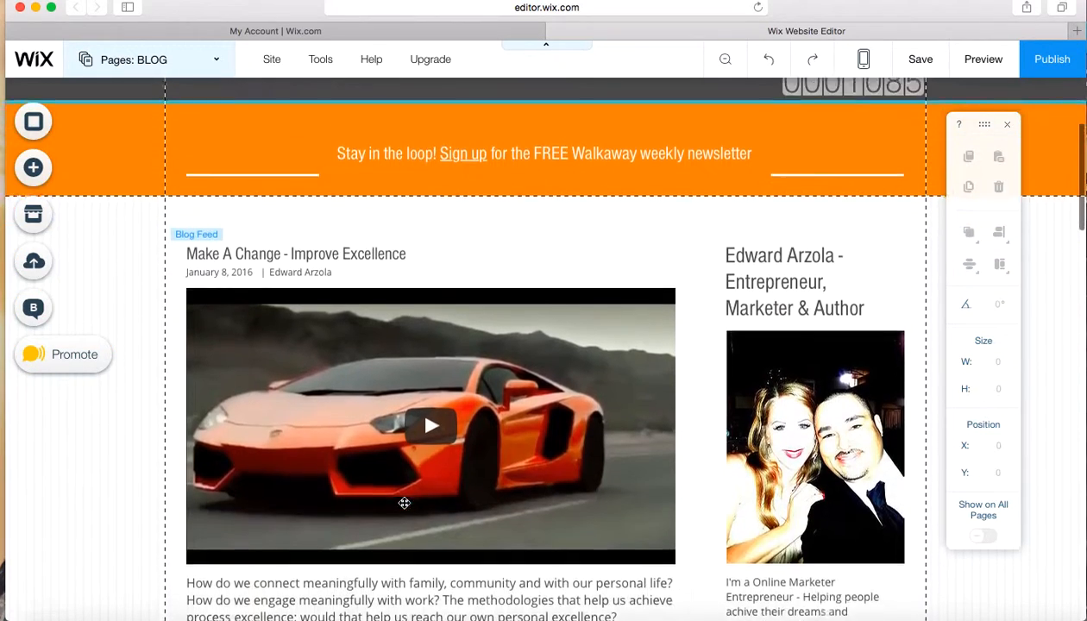
scroll(406, 504, up, 5)
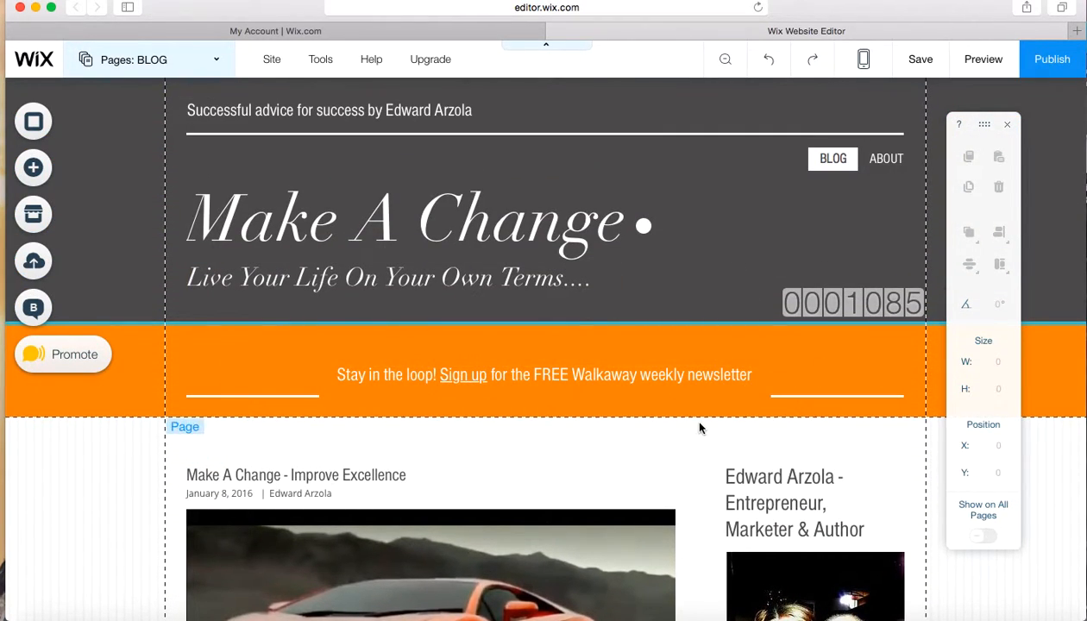
scroll(700, 428, down, 15)
scroll(699, 428, up, 10)
scroll(699, 428, up, 8)
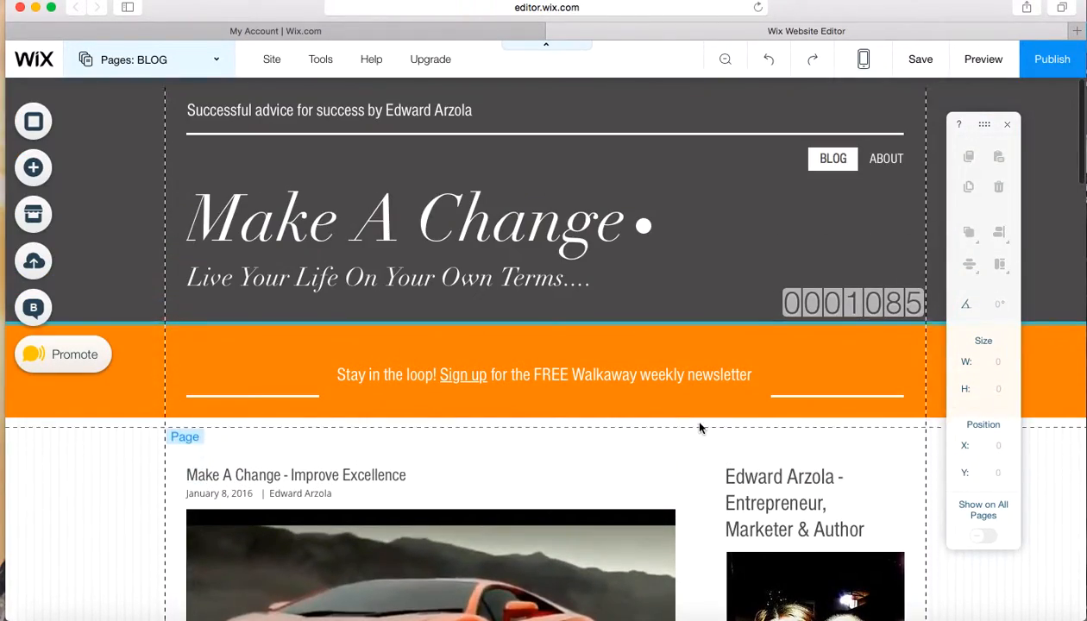
click(35, 311)
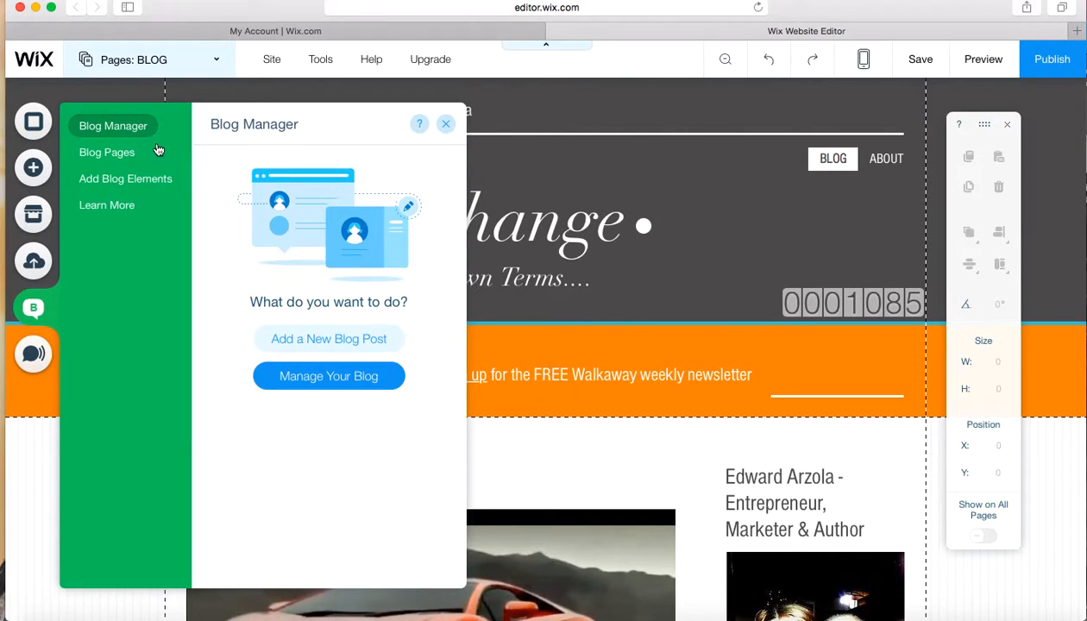
click(328, 339)
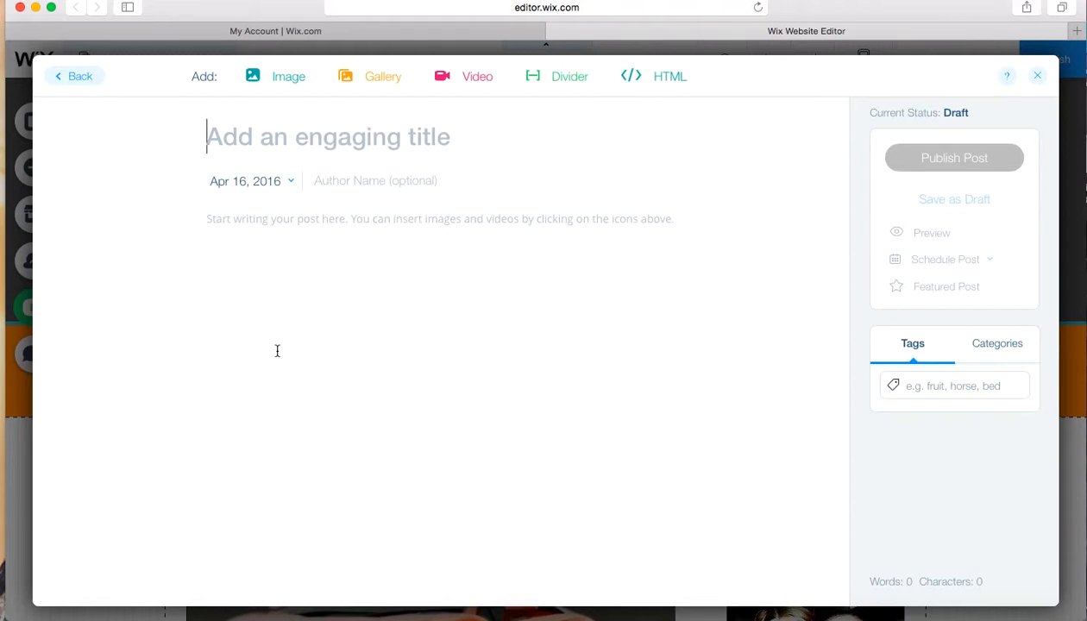
Title the new blog post "Adding this new post"
text(h)
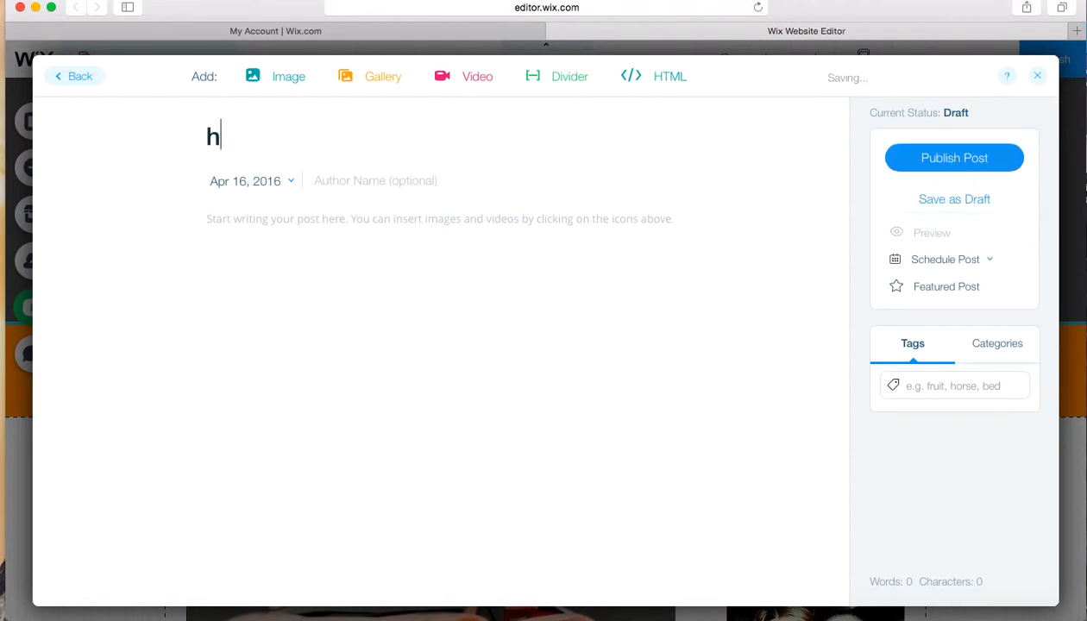
key(BackSpace)
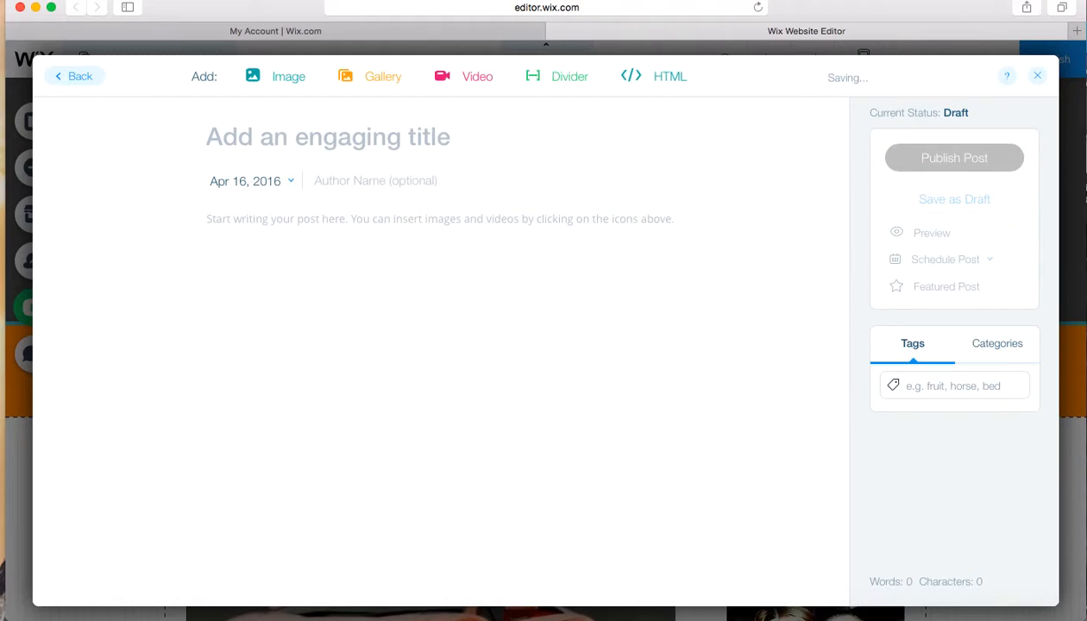
text(Addi)
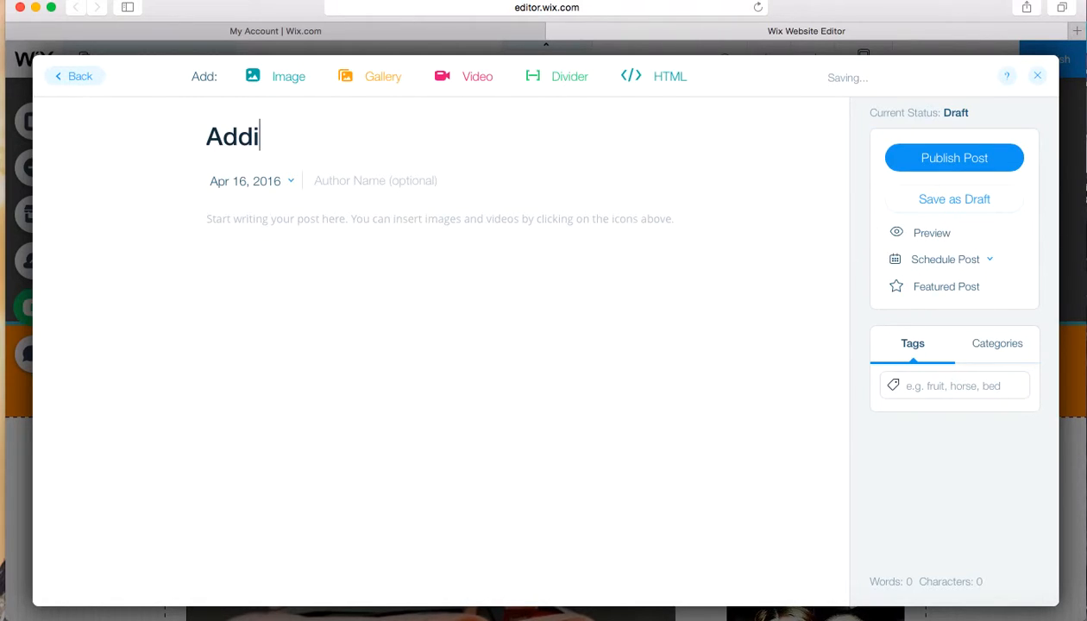
text(ng th)
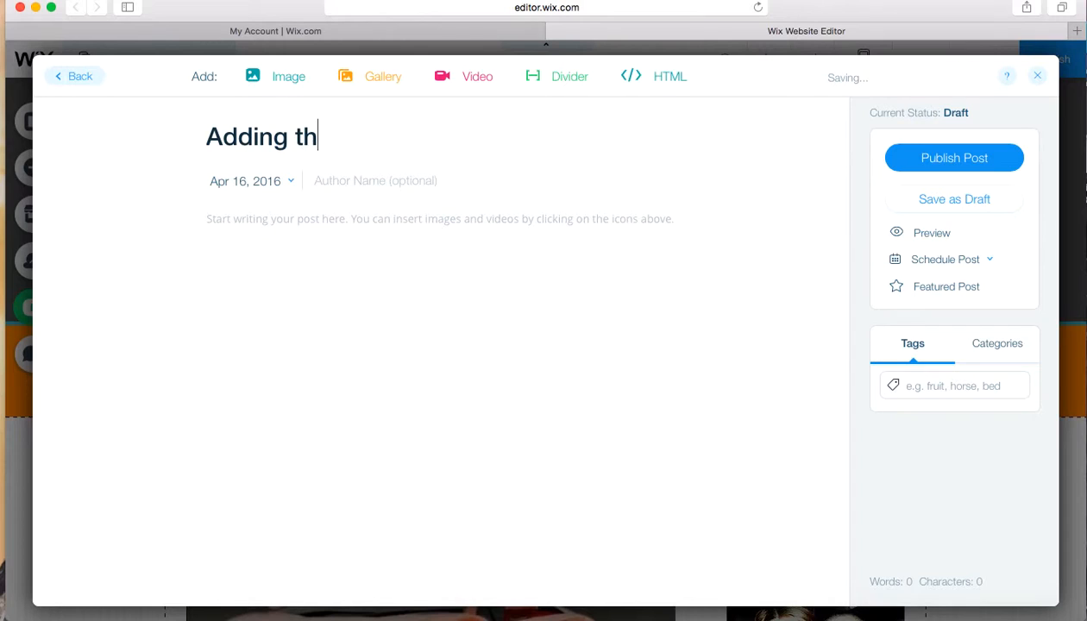
text(is new post)
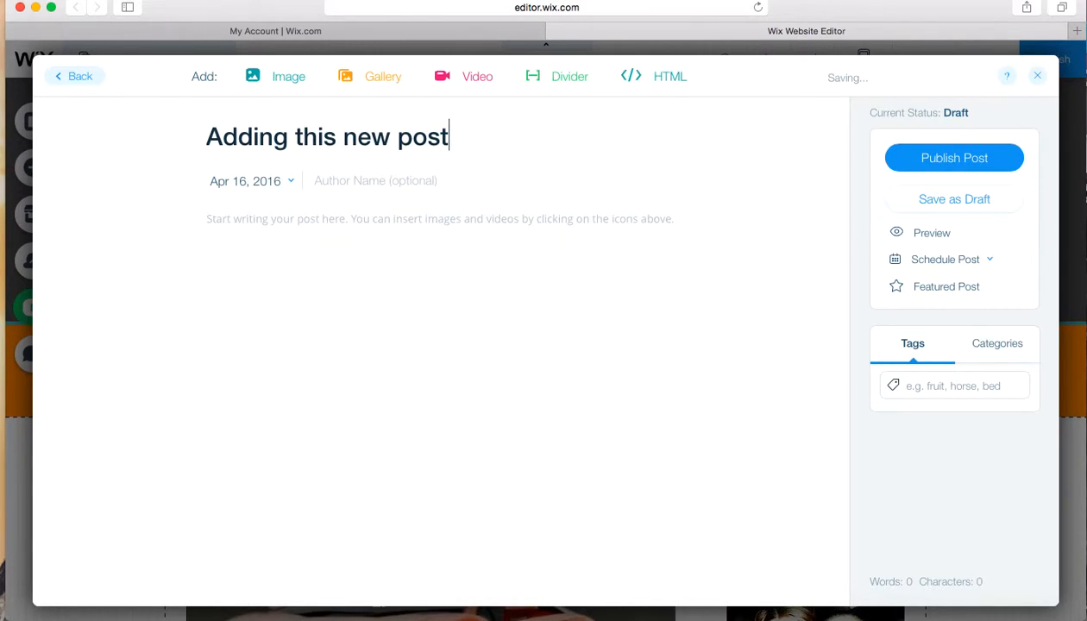
Enter the author's name for the post and place the cursor in the empty post body
click(413, 182)
text(Ed)
text(Arzola)
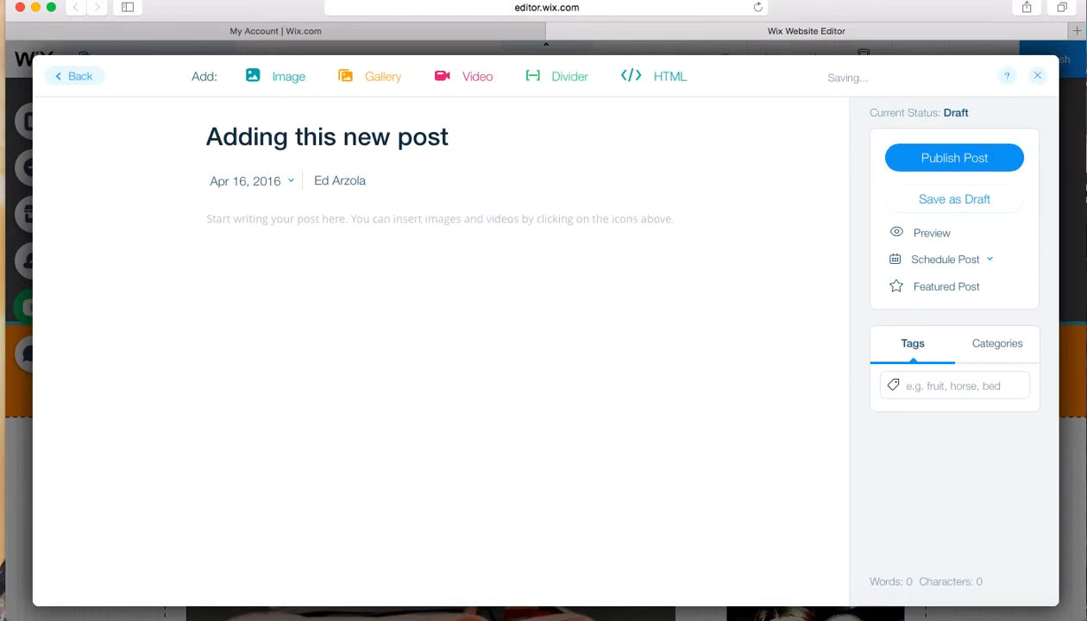
click(370, 220)
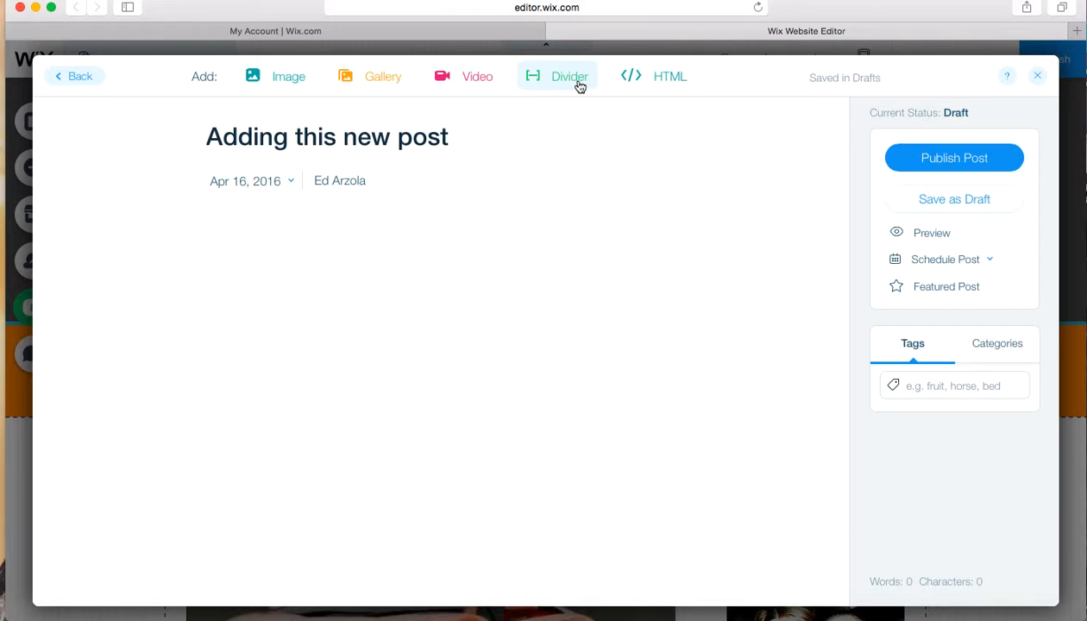
Open youtube.com in a new browser tab
click(1076, 31)
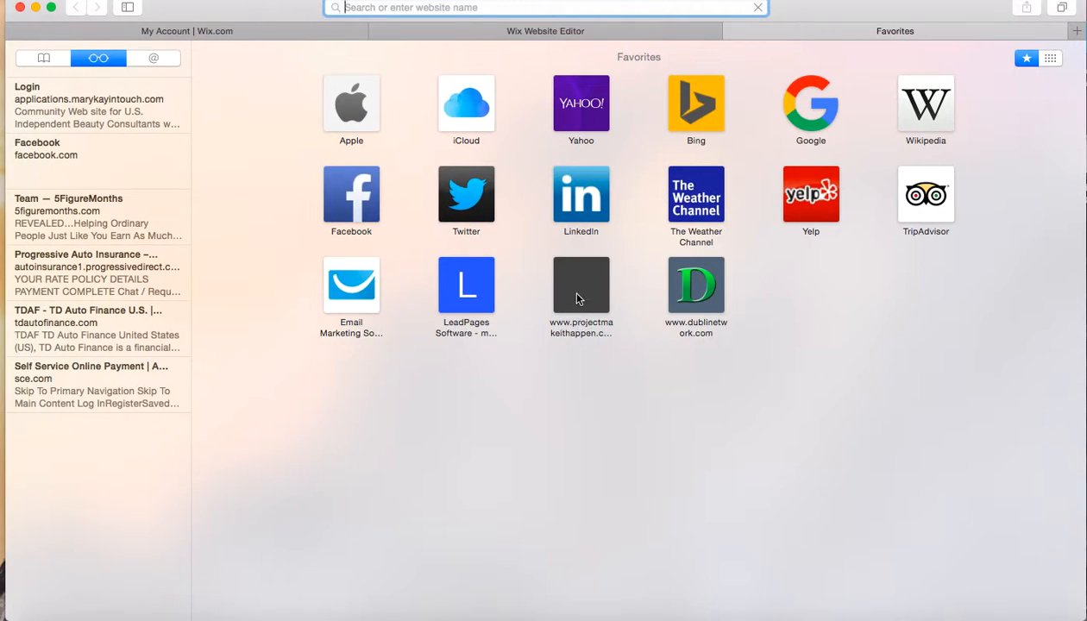
text(www.)
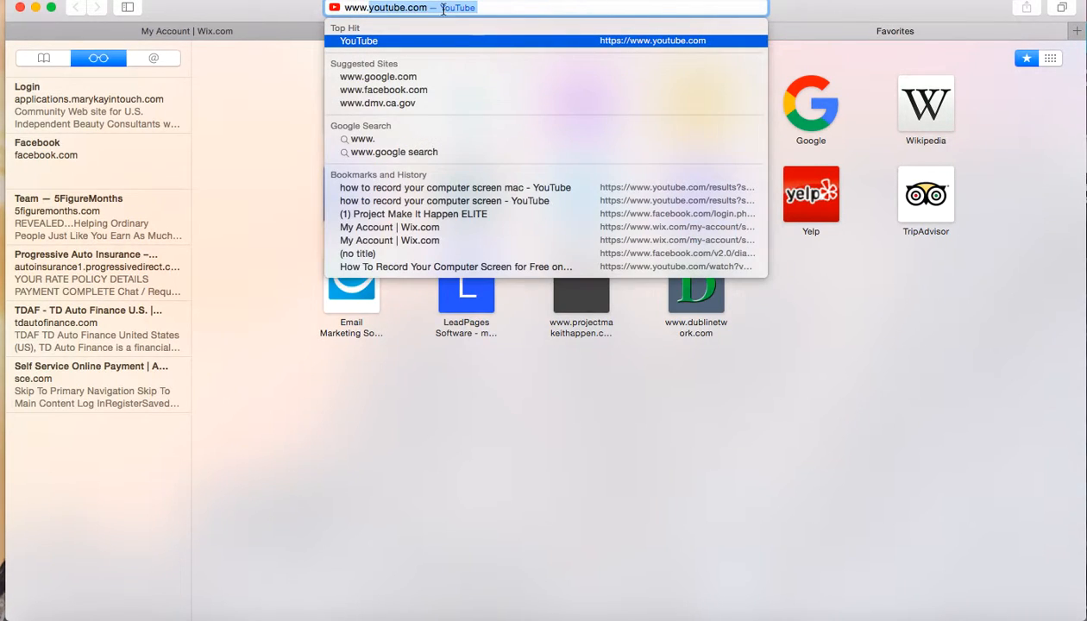
click(499, 6)
key(Return)
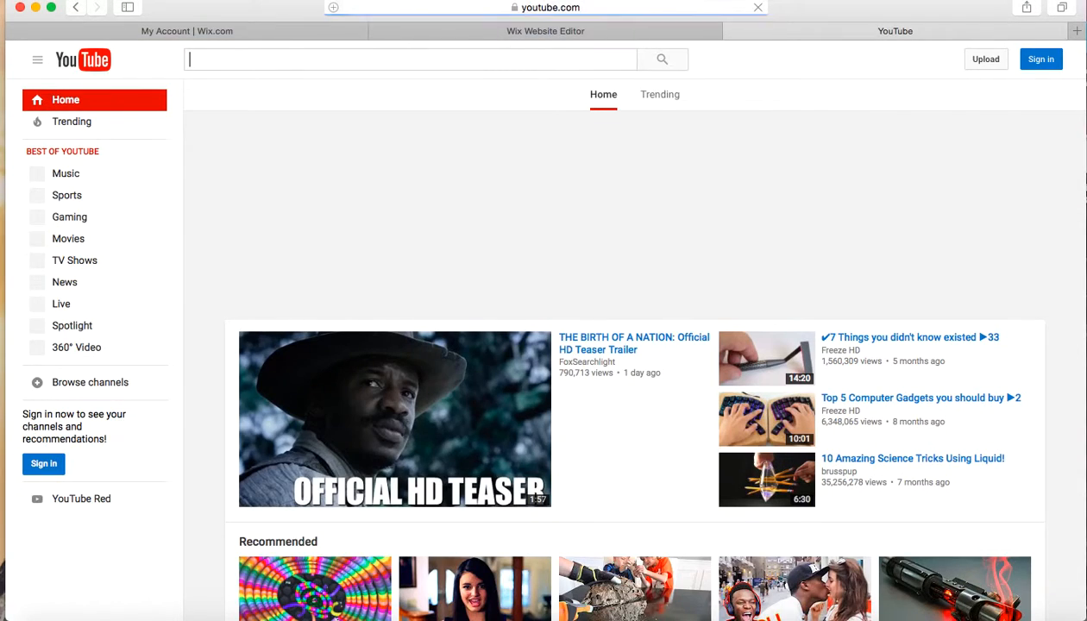
Search YouTube for "success"
click(204, 61)
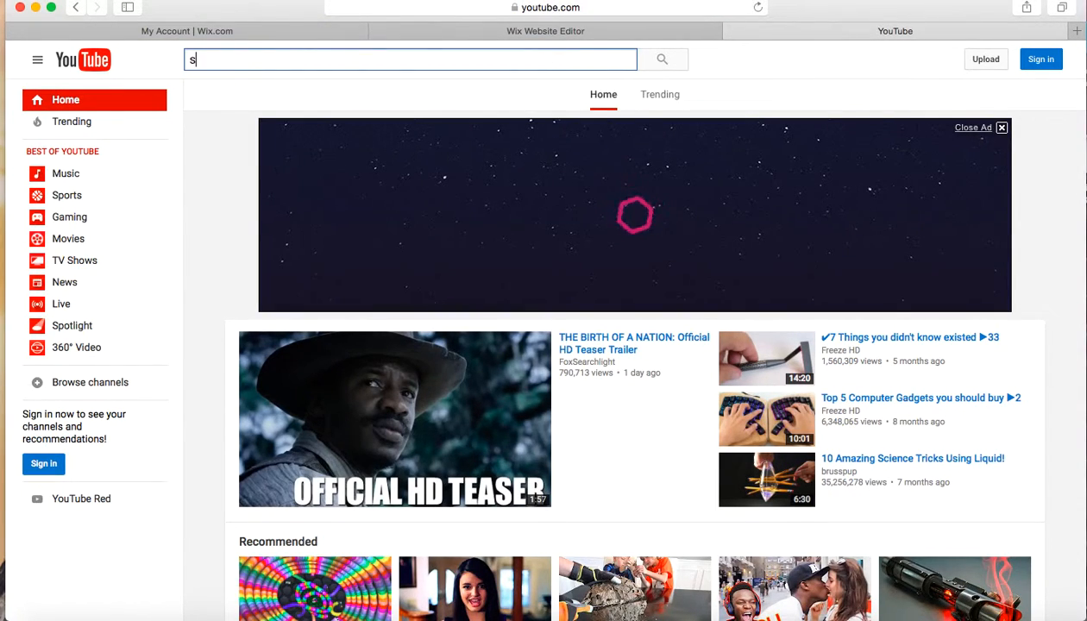
text(success)
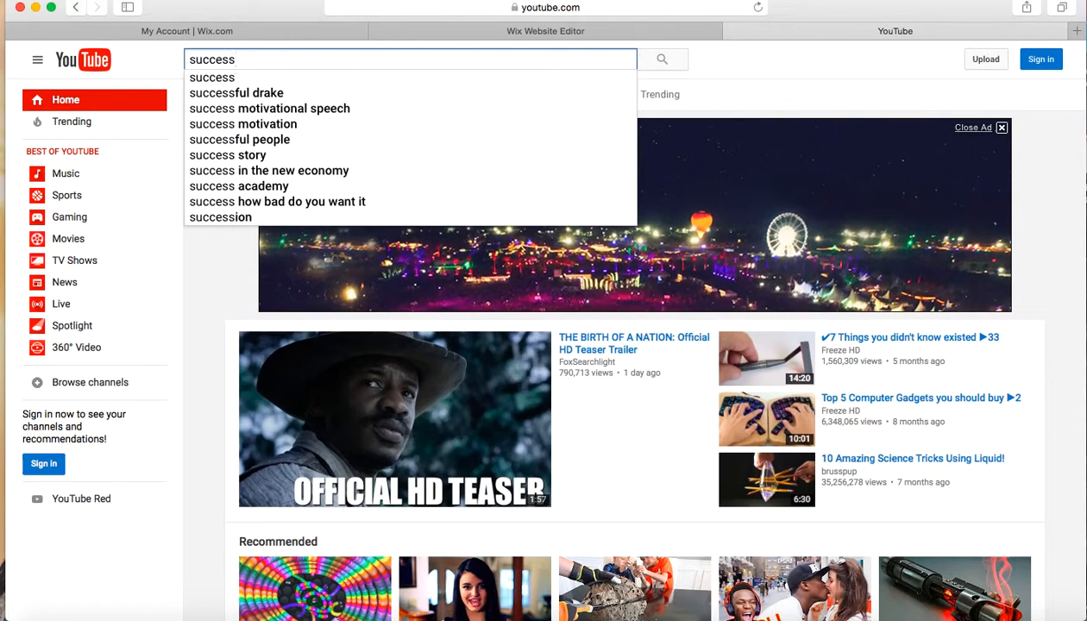
key(Return)
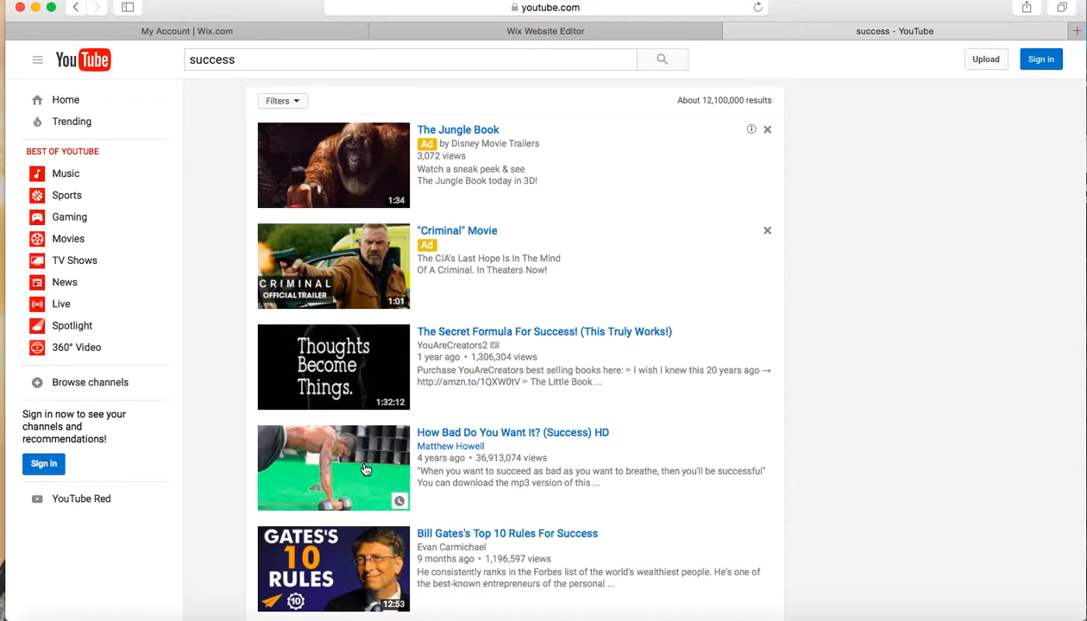
Open the video "Tony Robbins - The Keys To Massive Success" from the results and pause it
scroll(355, 445, down, 5)
scroll(364, 469, down, 1)
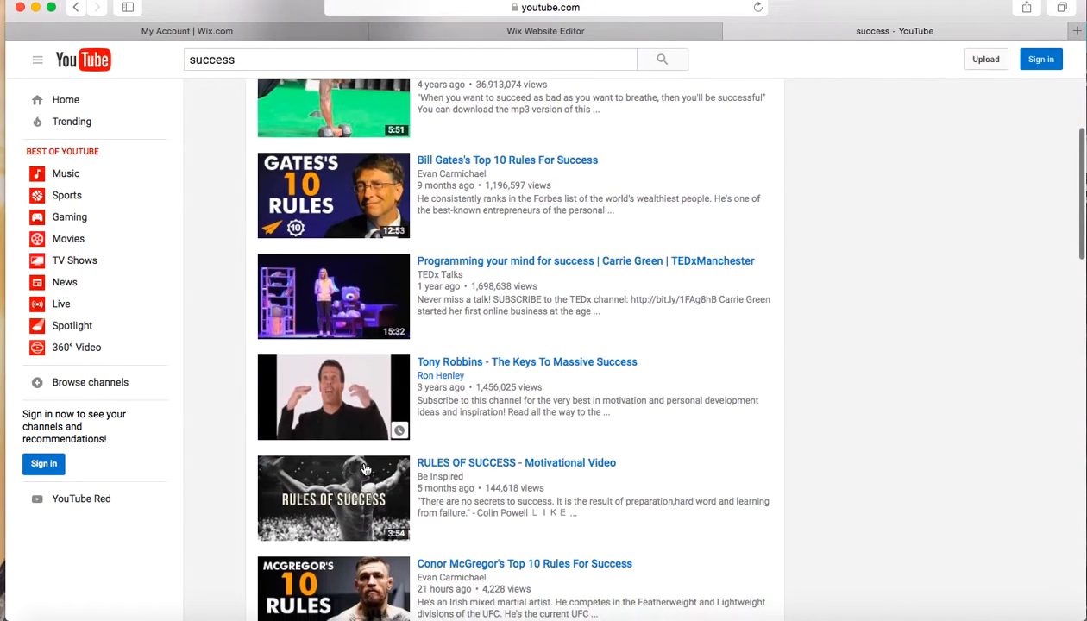
click(355, 390)
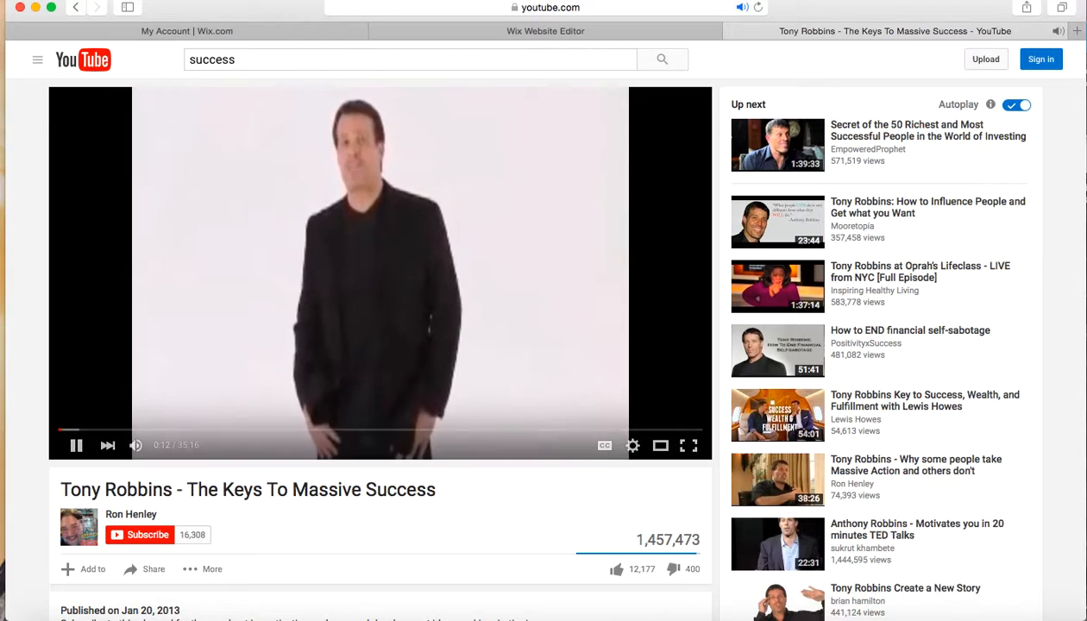
click(76, 445)
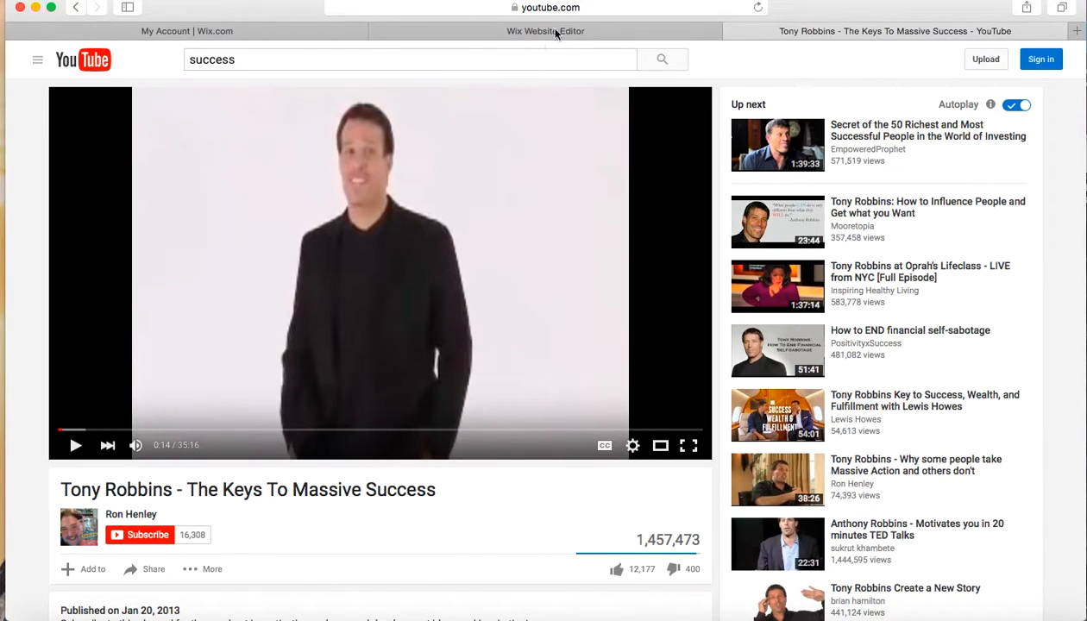
Copy the web address of the paused YouTube video
click(597, 8)
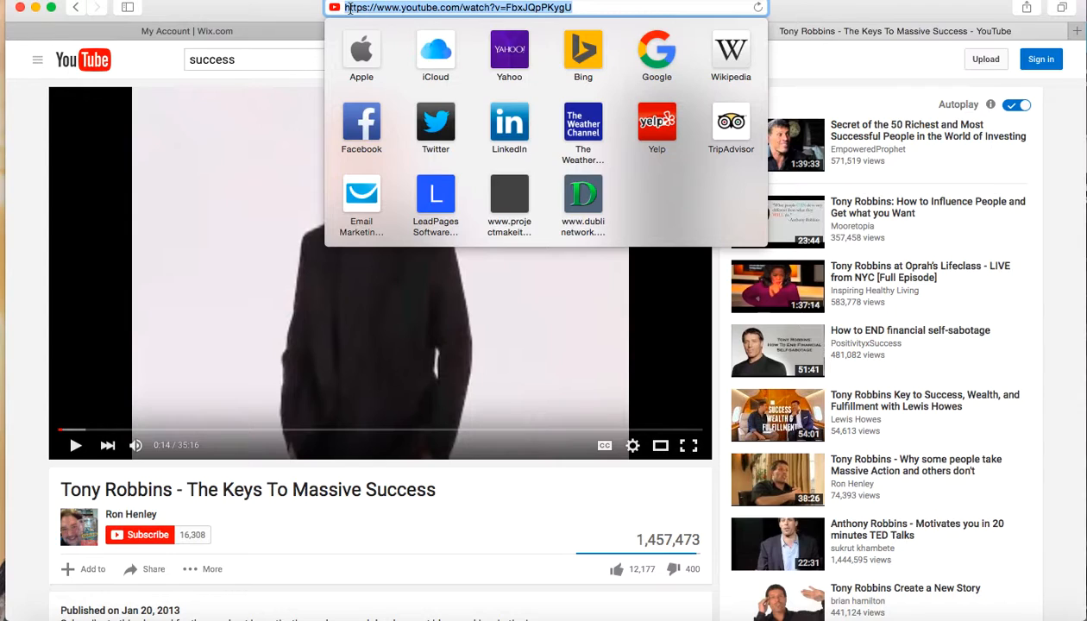
right_click(350, 9)
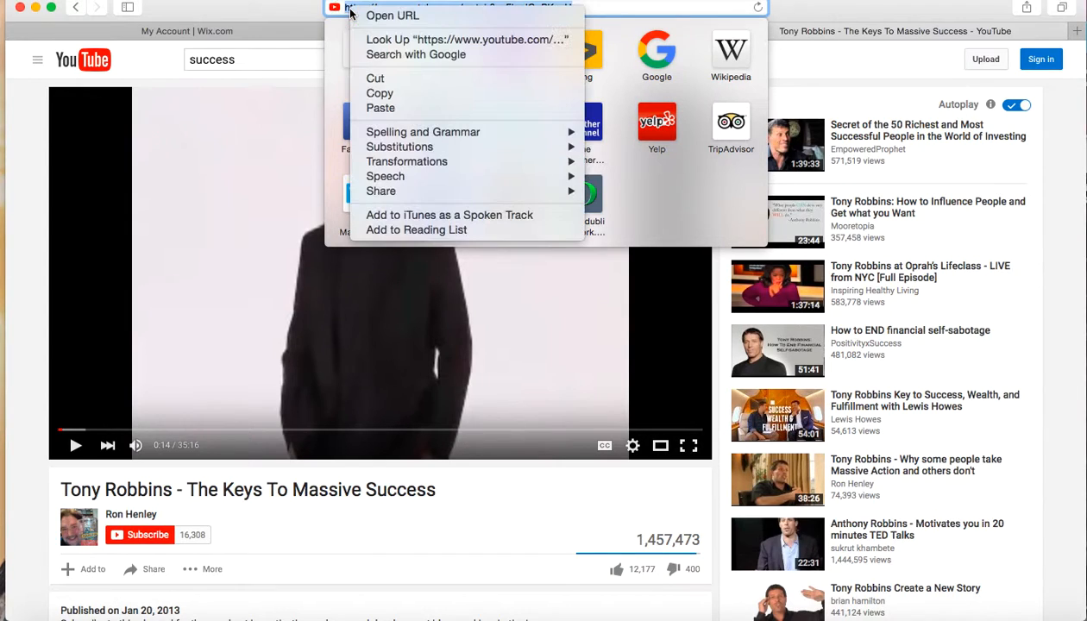
click(388, 96)
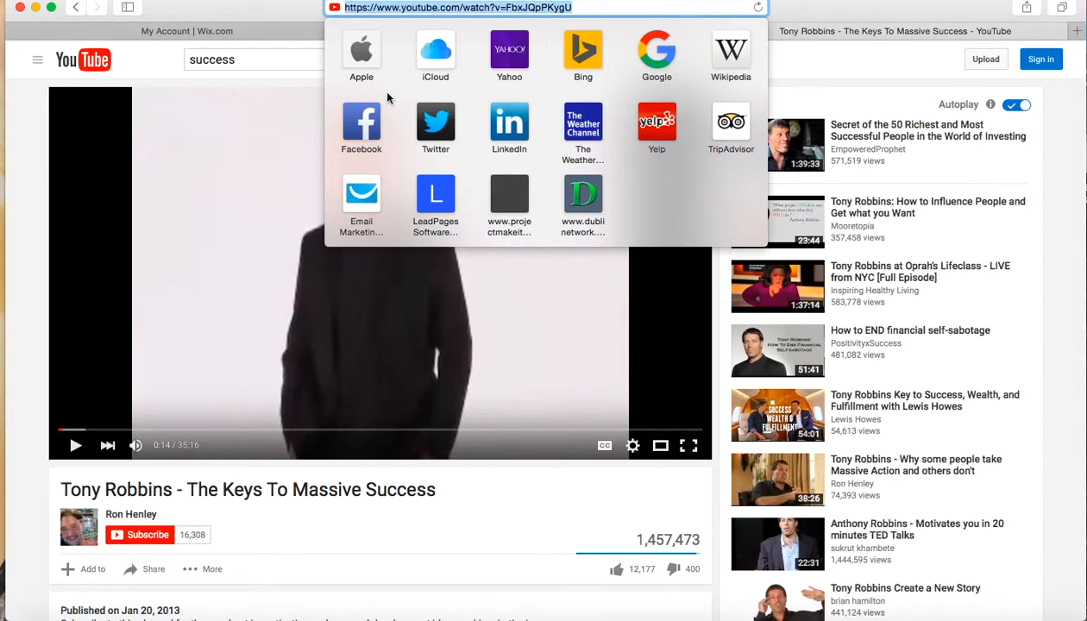
click(799, 16)
Back in the Wix blog post, insert a video and replace its sample link with the copied YouTube address
click(537, 32)
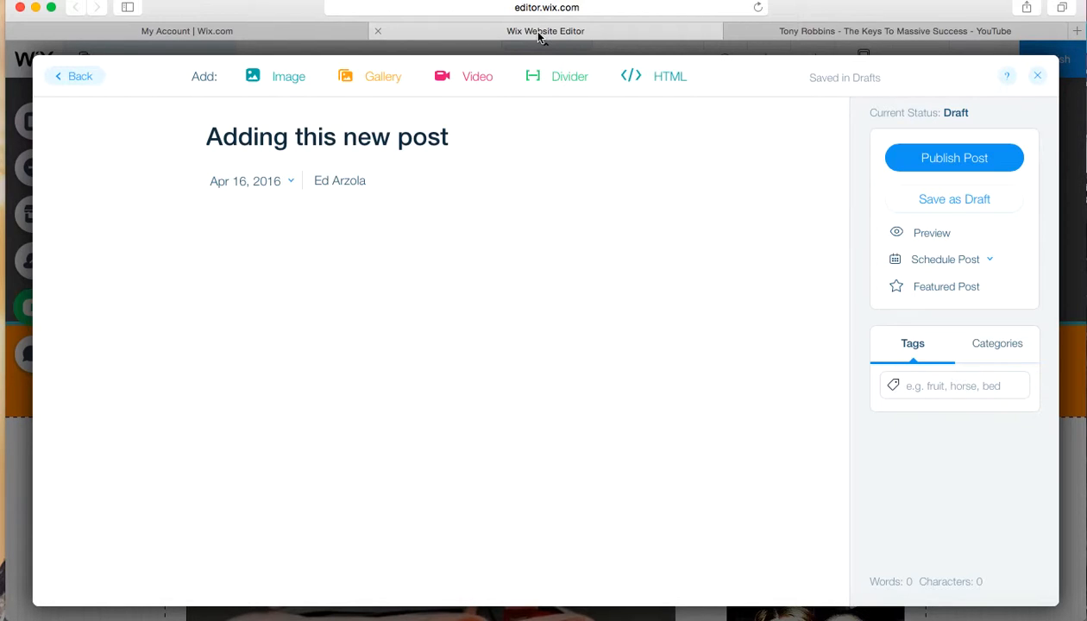
click(476, 82)
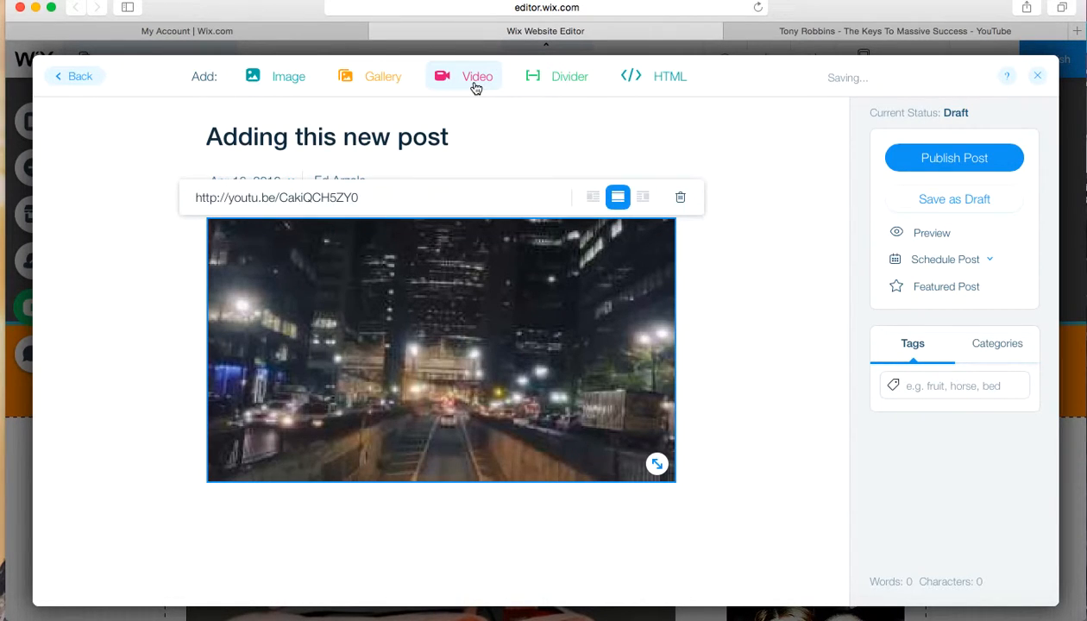
click(407, 199)
key(BackSpace)
key(BackSpace)
key(BackSpace)
key(BackSpace)
key(BackSpace)
key(BackSpace)
key(BackSpace)
key(BackSpace)
key(BackSpace)
key(BackSpace)
key(BackSpace)
key(BackSpace)
key(BackSpace)
key(BackSpace)
key(BackSpace)
key(BackSpace)
key(BackSpace)
key(BackSpace)
key(BackSpace)
key(BackSpace)
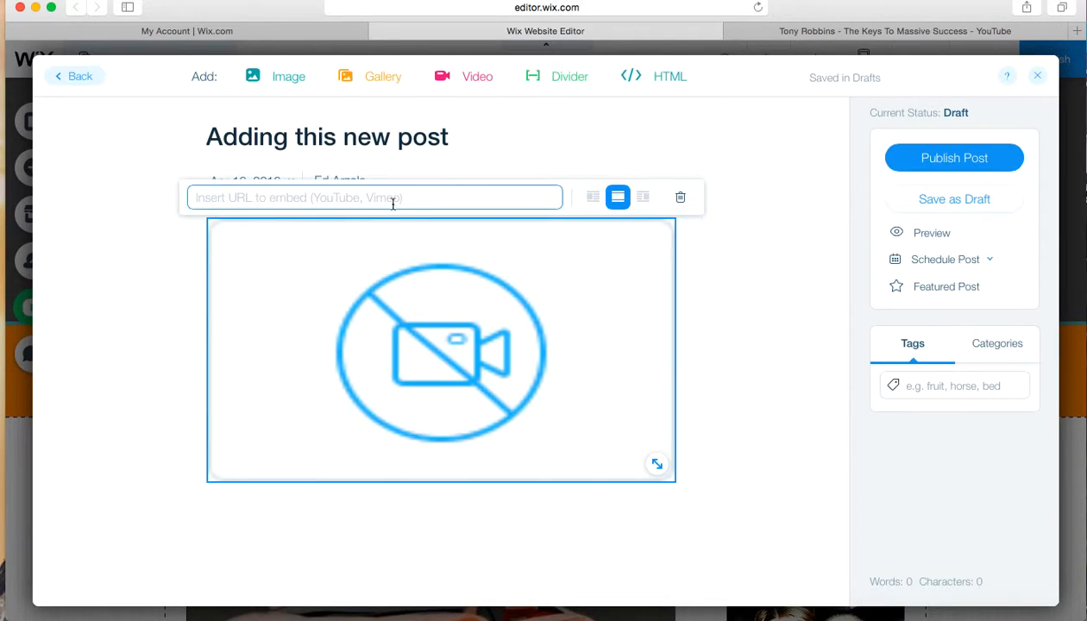
right_click(262, 196)
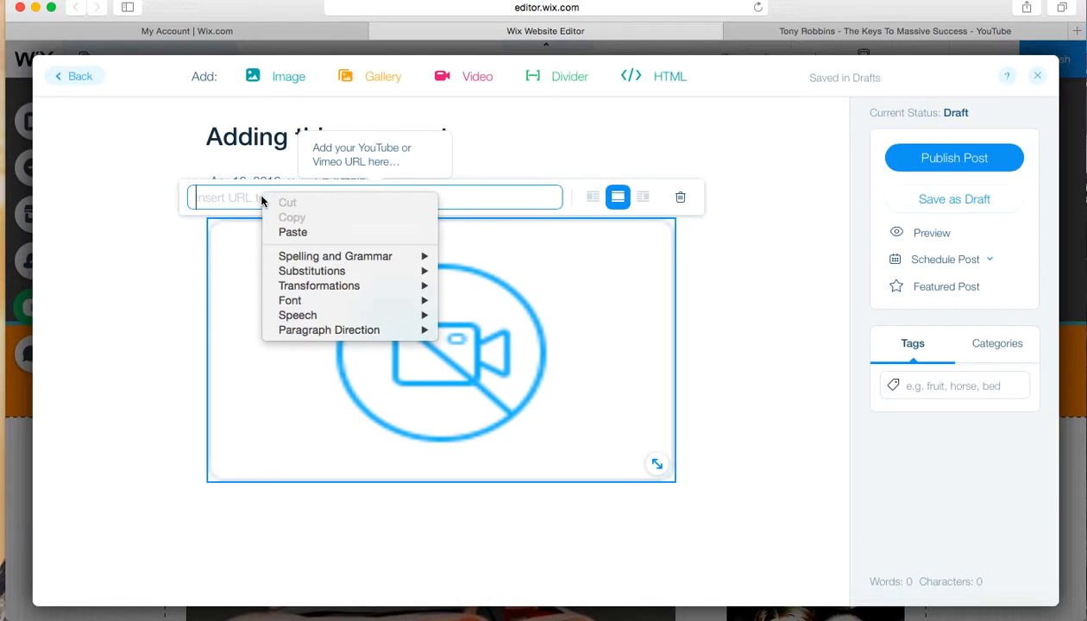
click(292, 234)
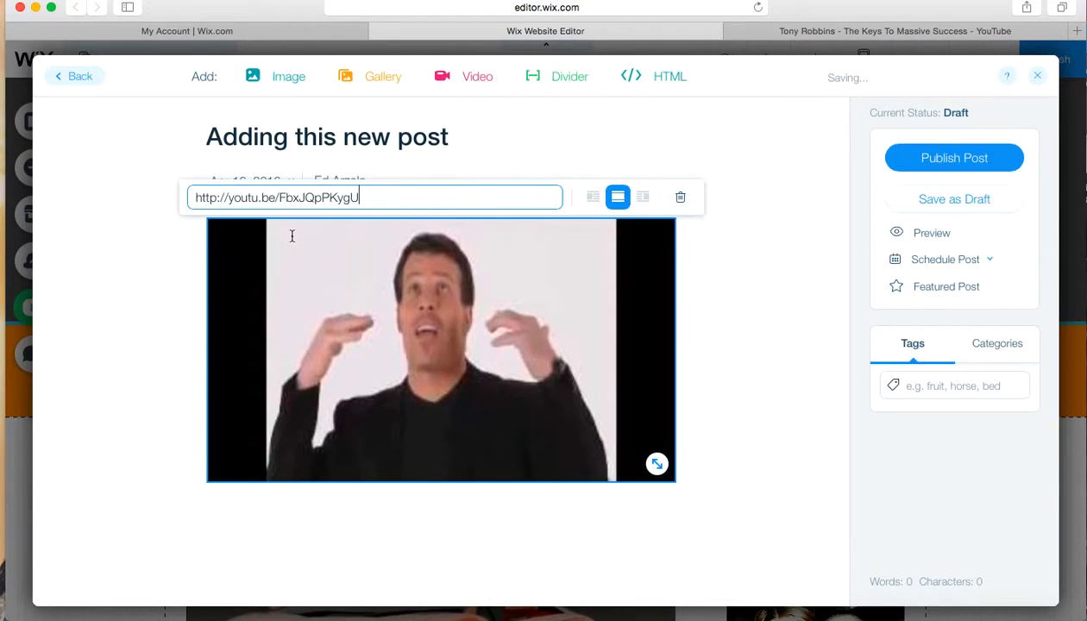
Resize the embedded video to about three quarters of its full width and place the cursor beneath it
click(593, 203)
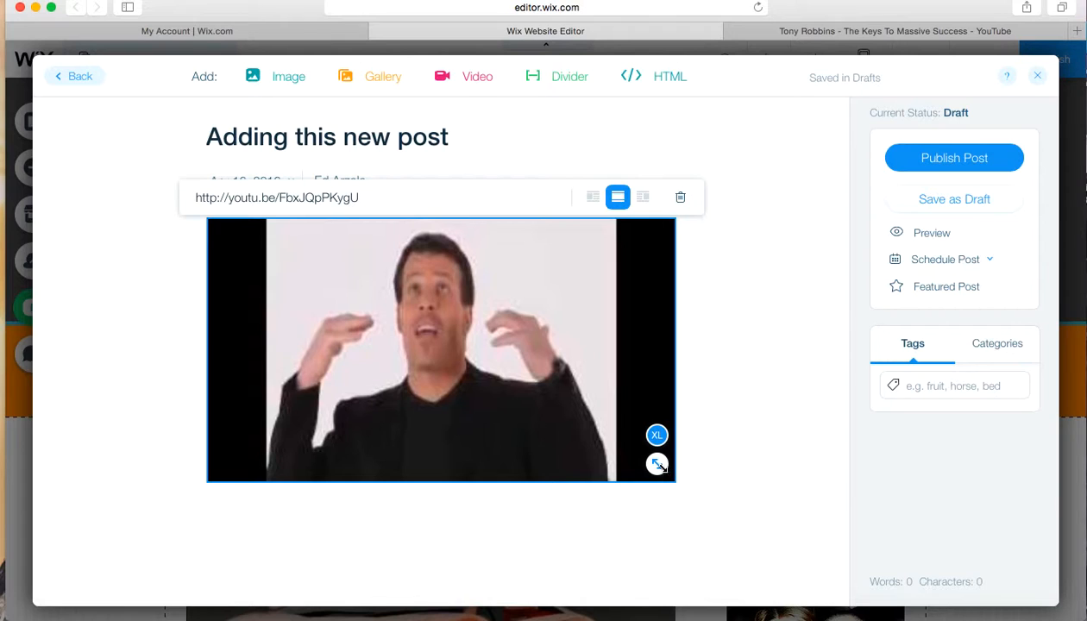
drag(658, 466, 499, 333)
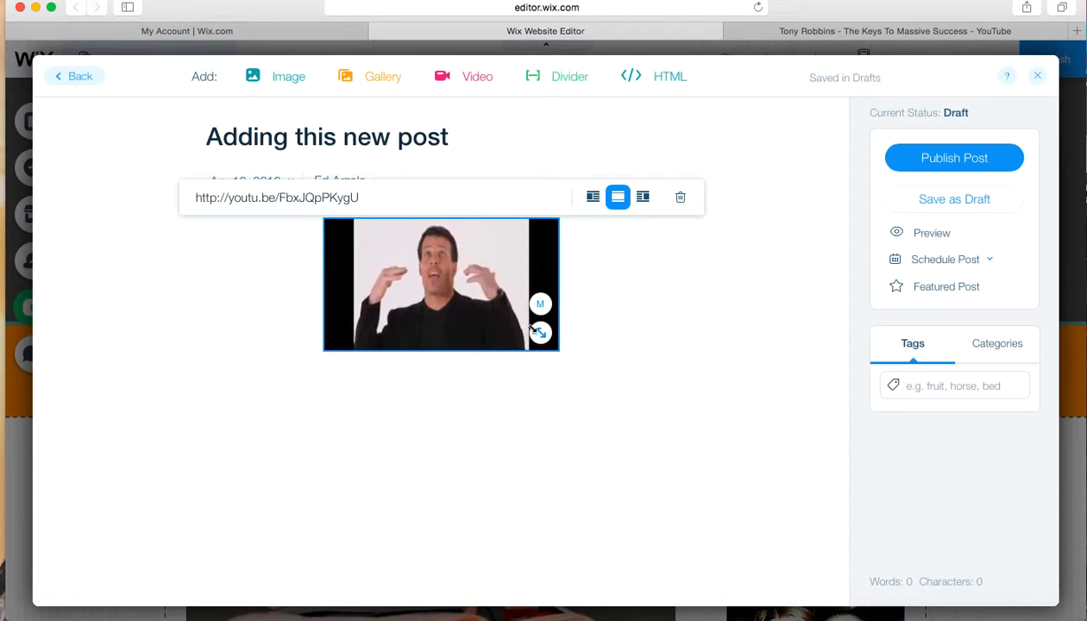
drag(540, 333, 661, 441)
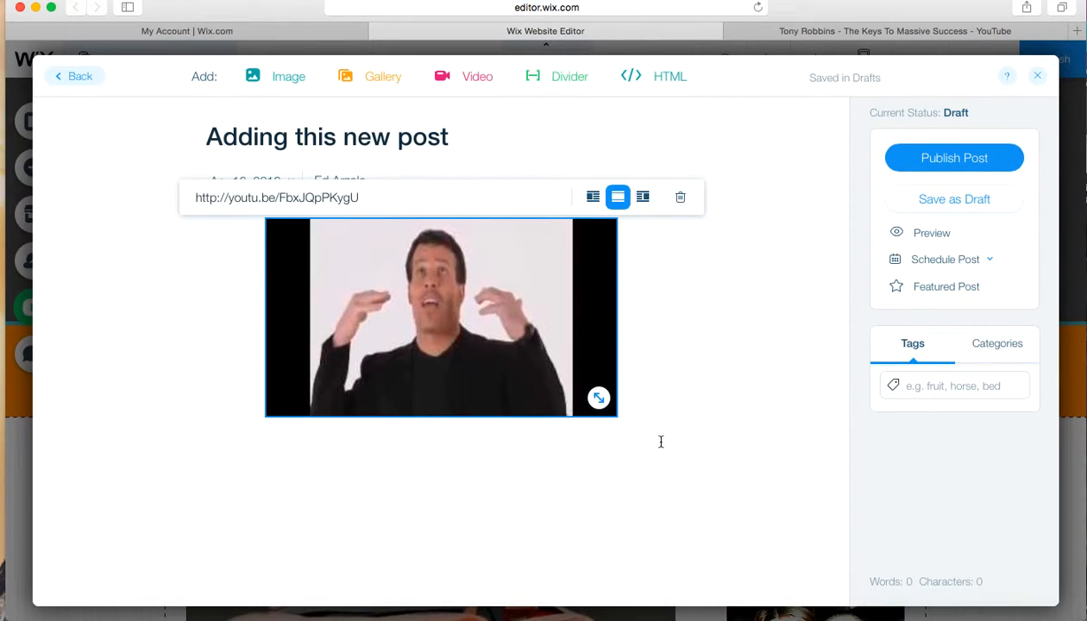
click(661, 442)
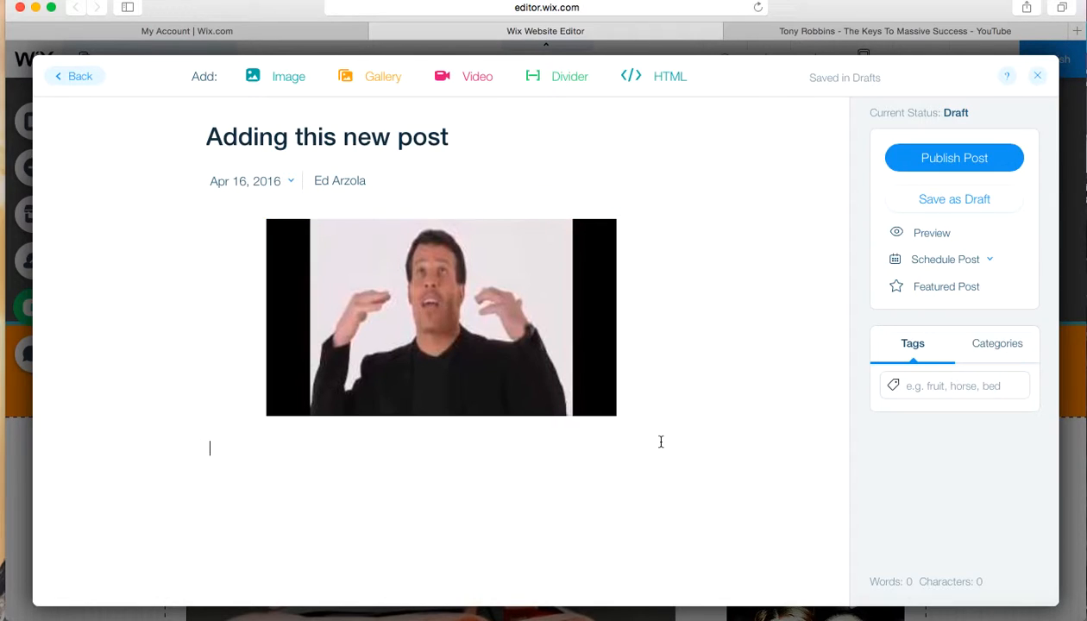
Write the caption "Tony Robbins - Video" below the embedded video
text(Tony Robins)
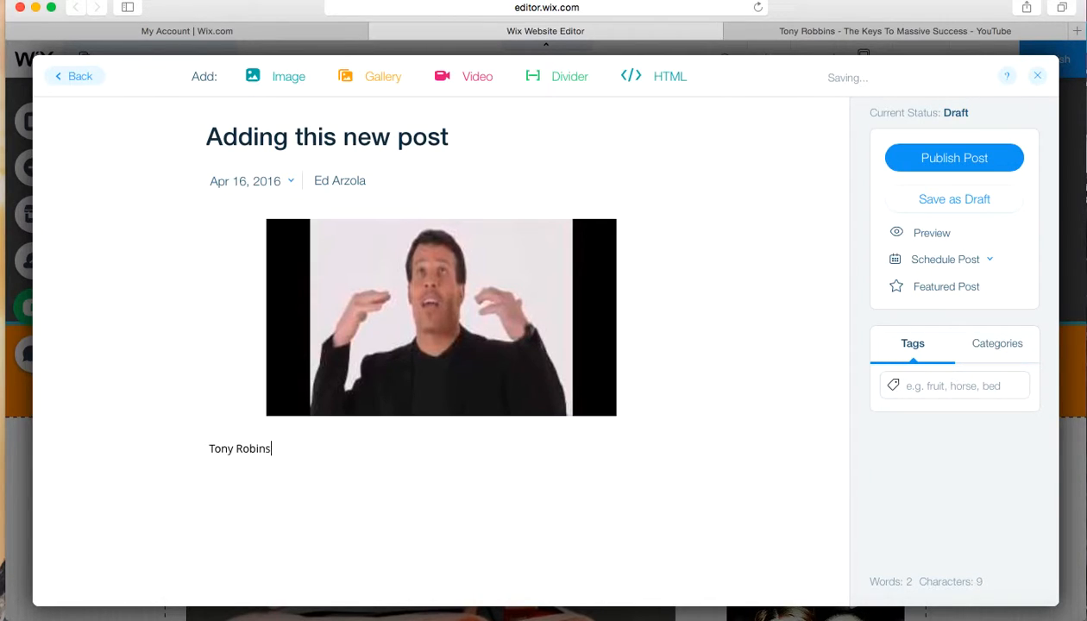
key(BackSpace)
key(BackSpace)
key(BackSpace)
text(bins - Video)
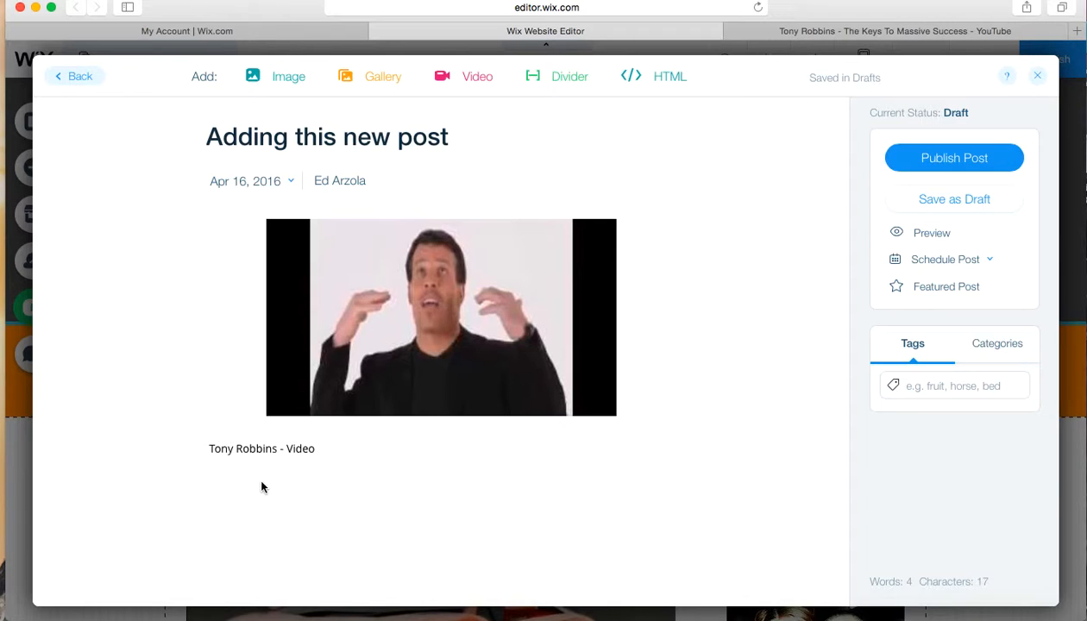
Replace the blog post's title with "Tony Robbins"
click(454, 135)
key(BackSpace)
key(BackSpace)
key(BackSpace)
key(BackSpace)
key(BackSpace)
key(BackSpace)
key(BackSpace)
key(BackSpace)
key(BackSpace)
key(BackSpace)
key(BackSpace)
key(BackSpace)
key(BackSpace)
key(BackSpace)
key(BackSpace)
key(BackSpace)
key(BackSpace)
key(BackSpace)
key(BackSpace)
key(BackSpace)
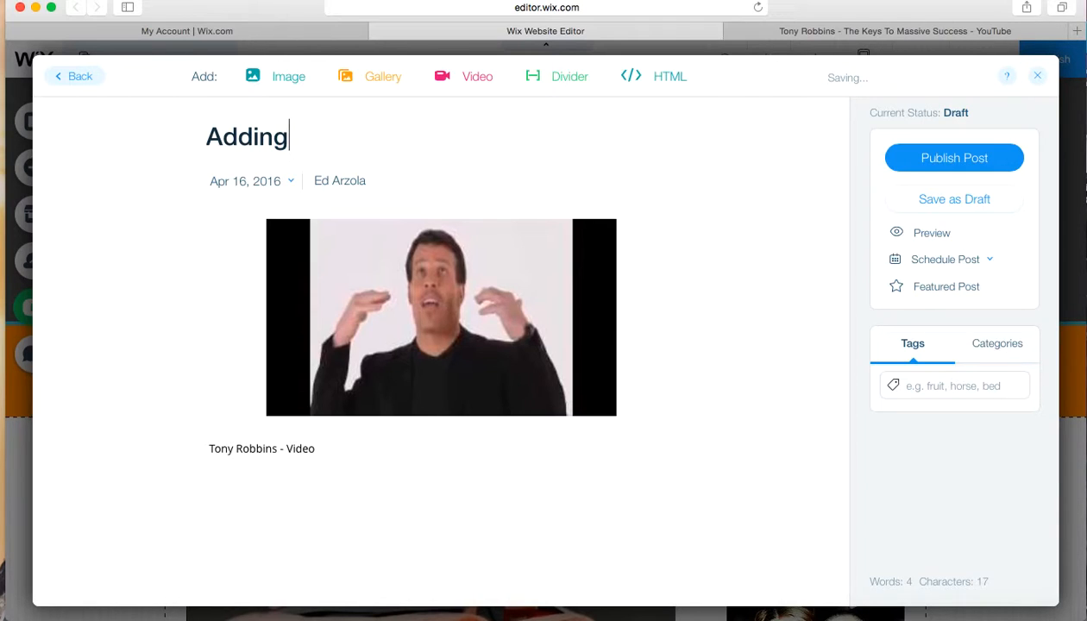
text(T)
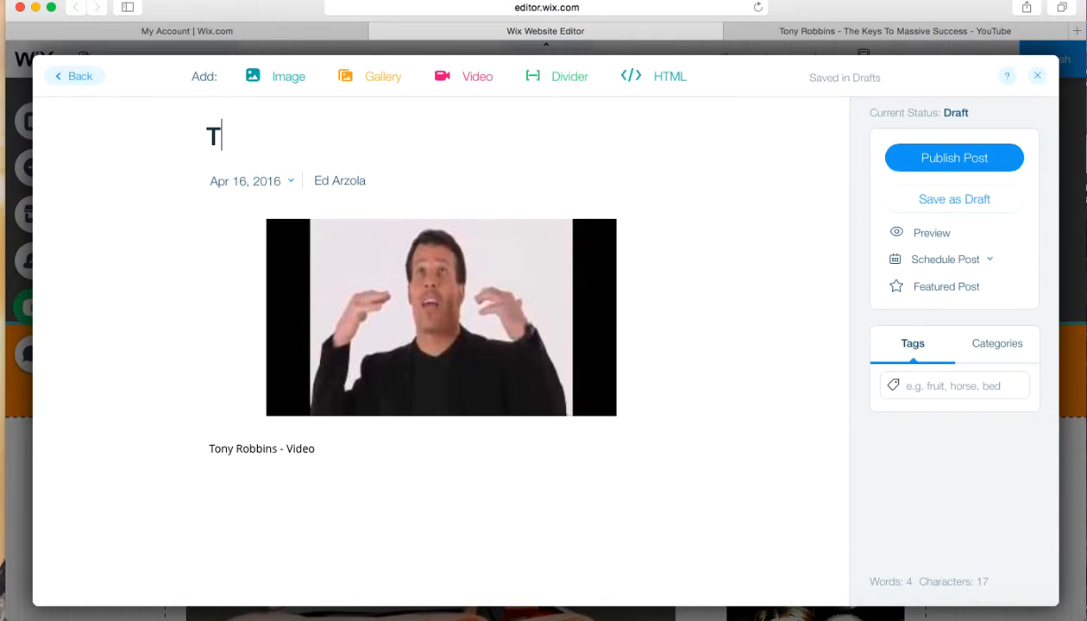
text(ony Ro)
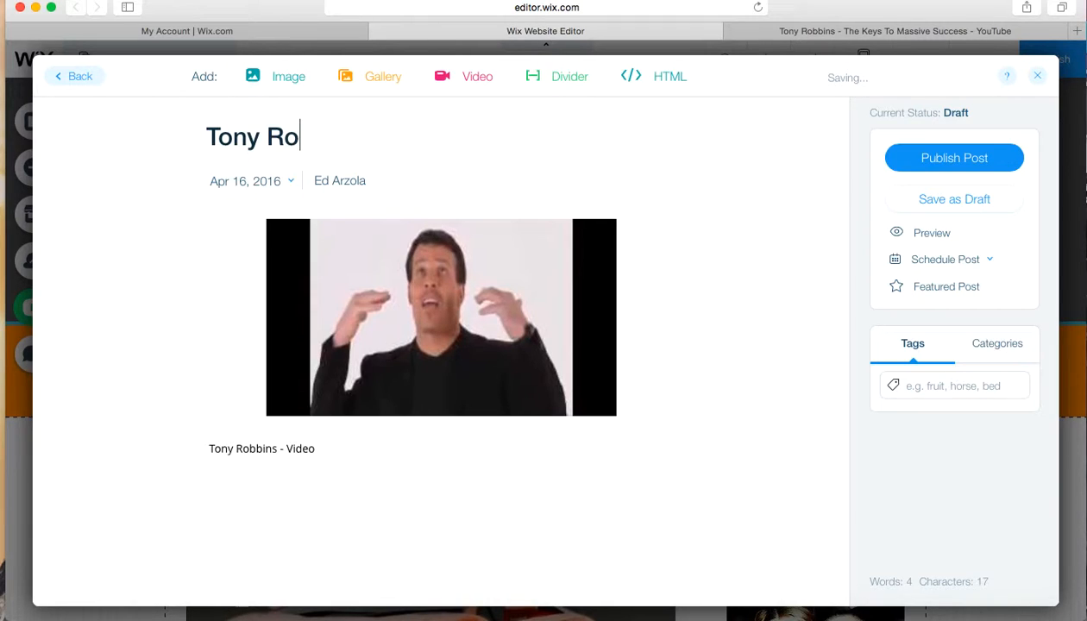
text(bbins)
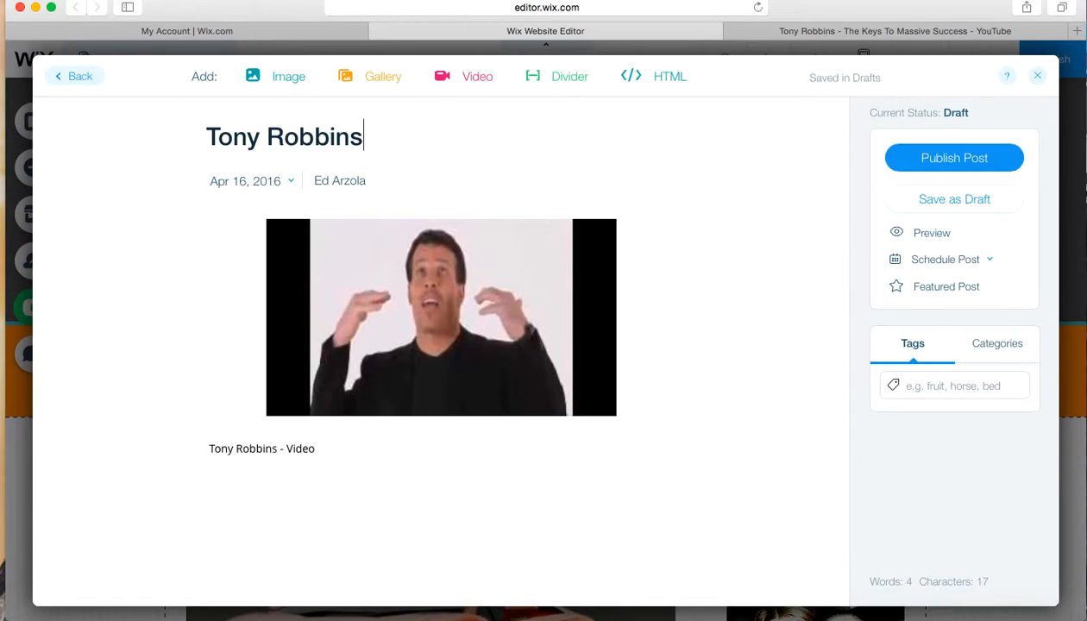
Add the line "The Keys To Massive Success" beneath the video caption
click(255, 467)
text(The Keys To Ma)
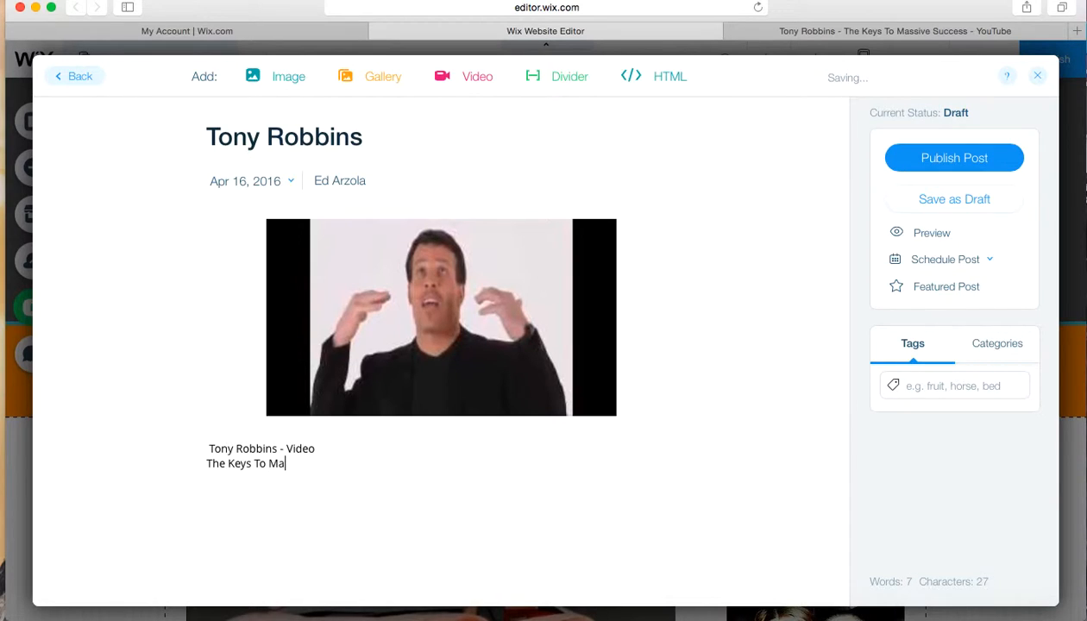
text(ssive Success)
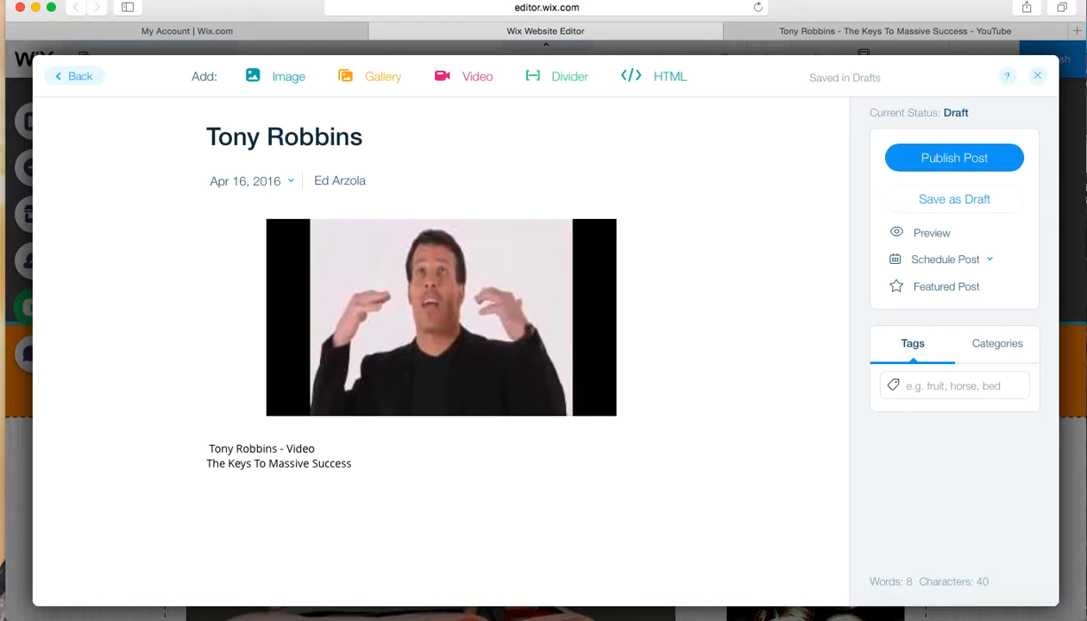
Publish the blog post without sharing it on social networks, and close the blog manager
click(960, 167)
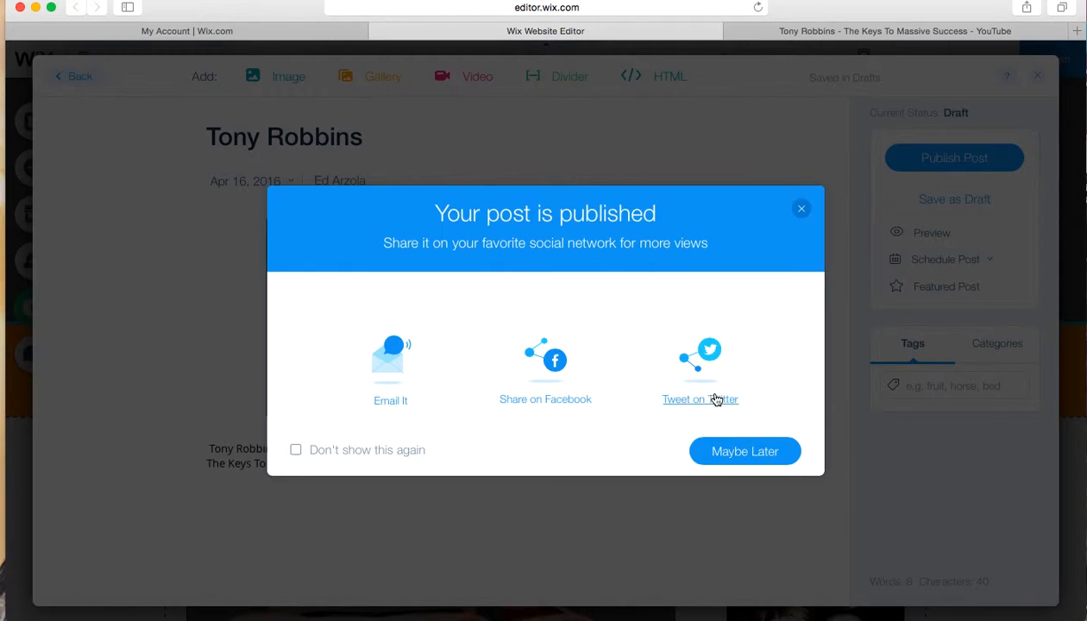
click(744, 454)
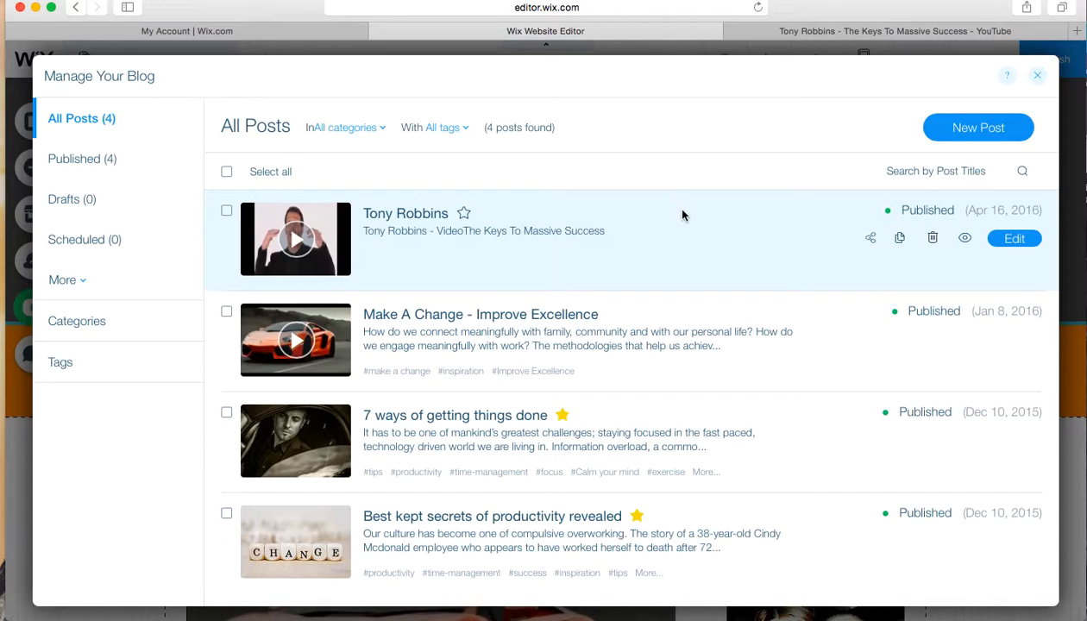
click(1038, 77)
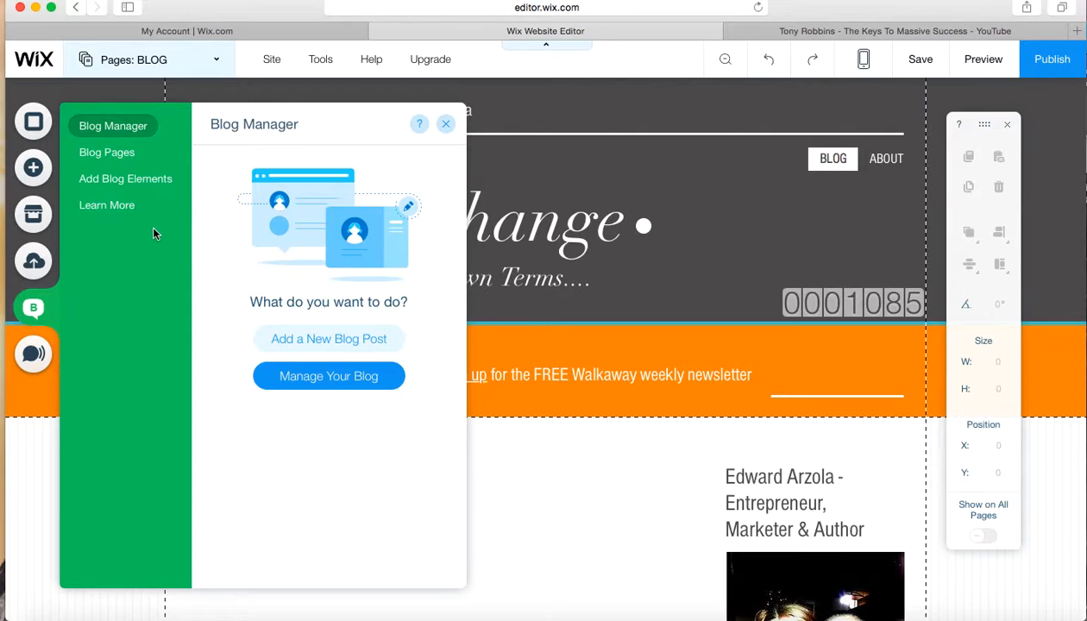
click(446, 123)
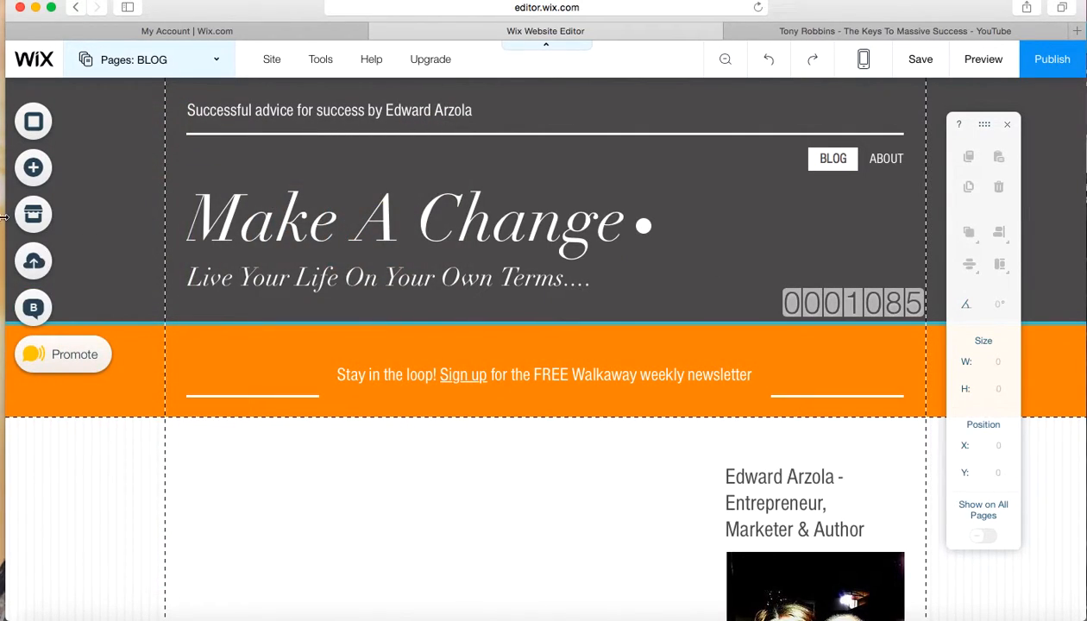
Look through the addable text, image, button, video, music and social elements, and close the add list without adding anything
click(33, 169)
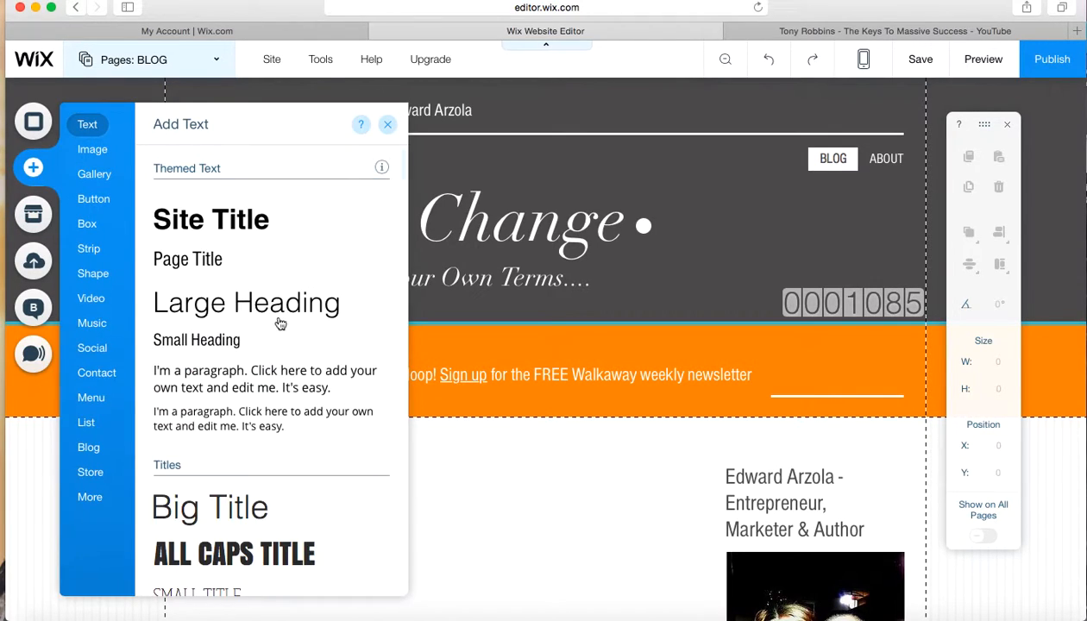
click(95, 156)
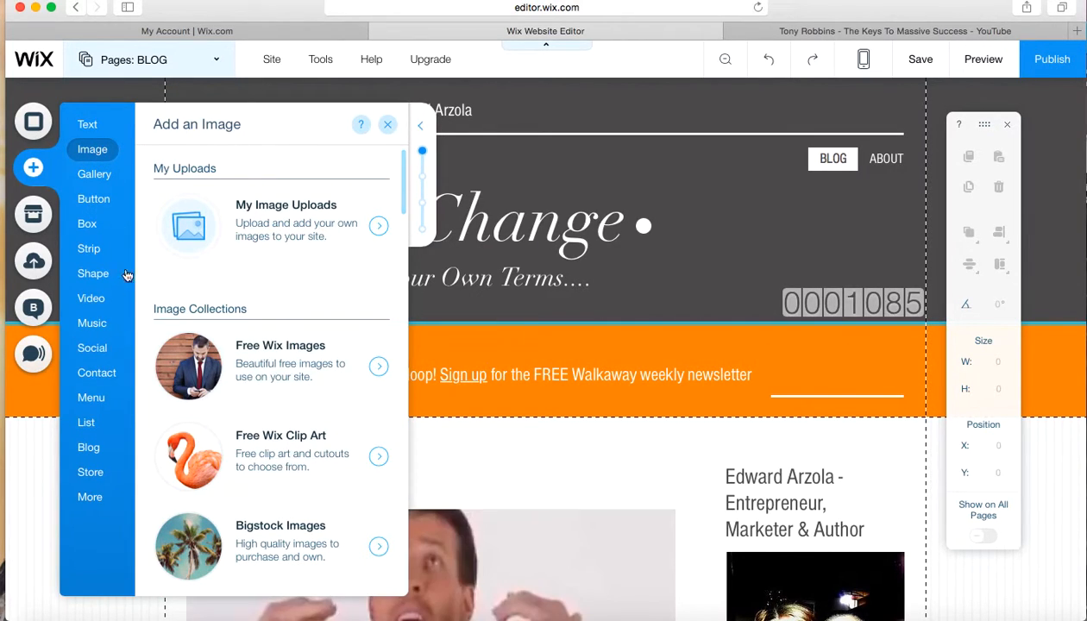
click(98, 205)
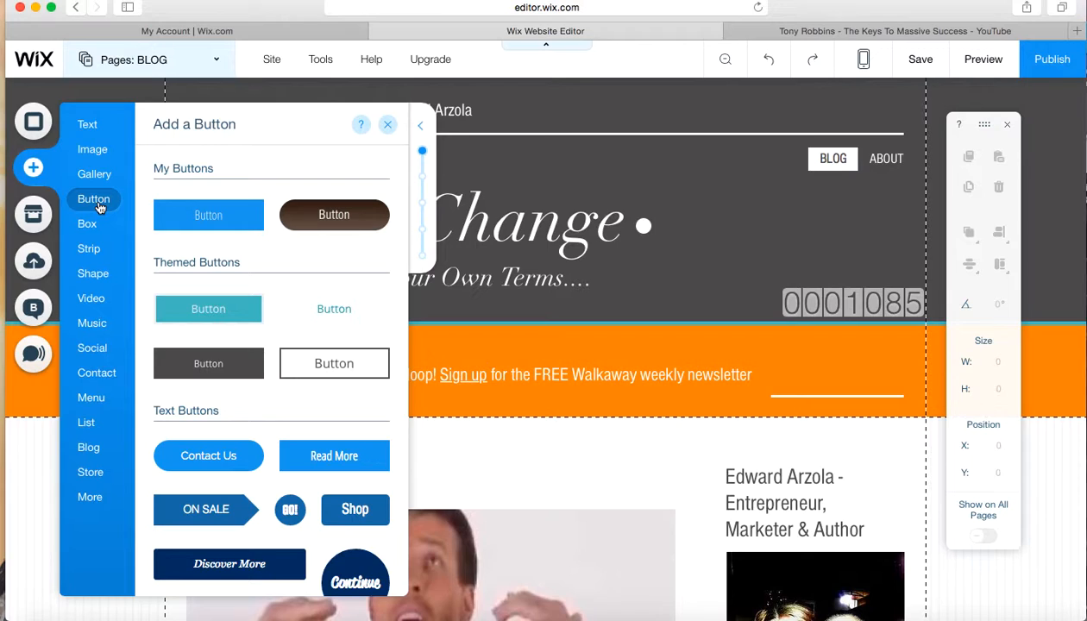
click(90, 302)
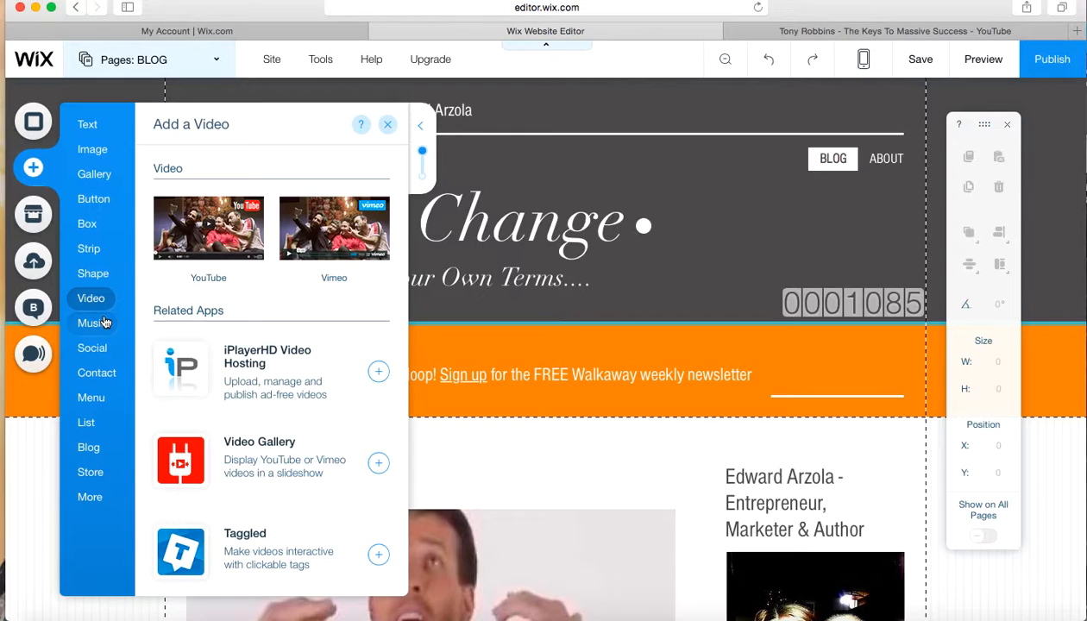
click(105, 321)
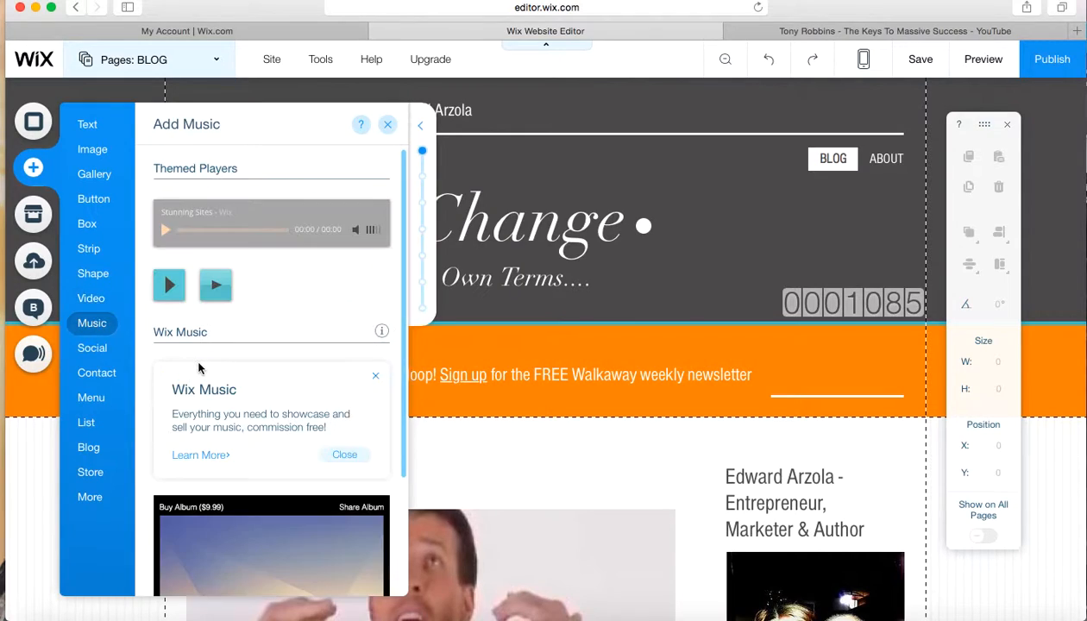
click(96, 349)
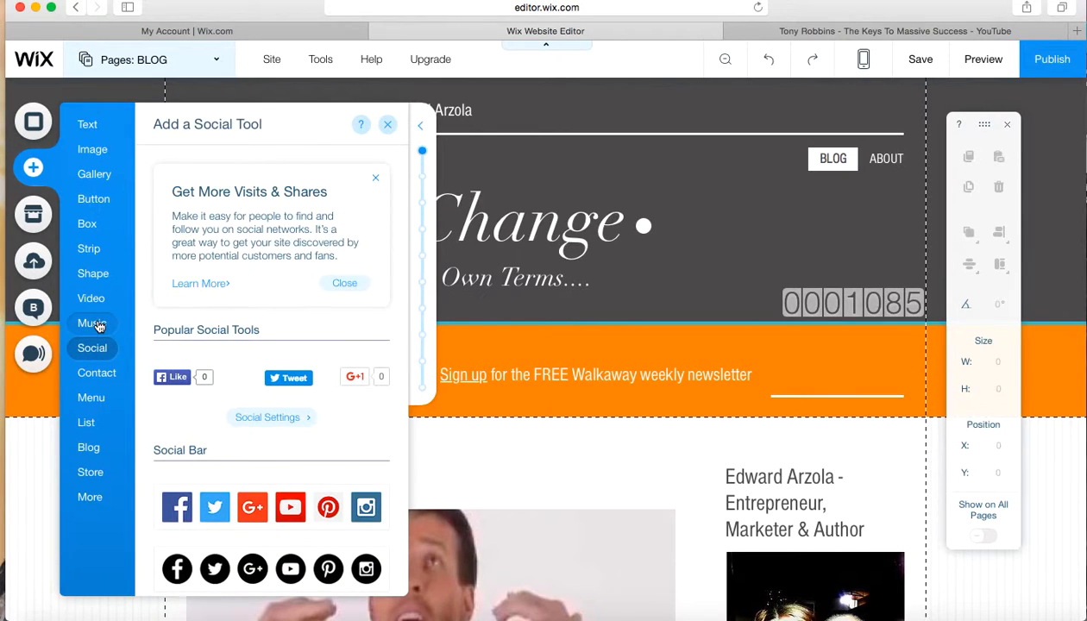
click(98, 326)
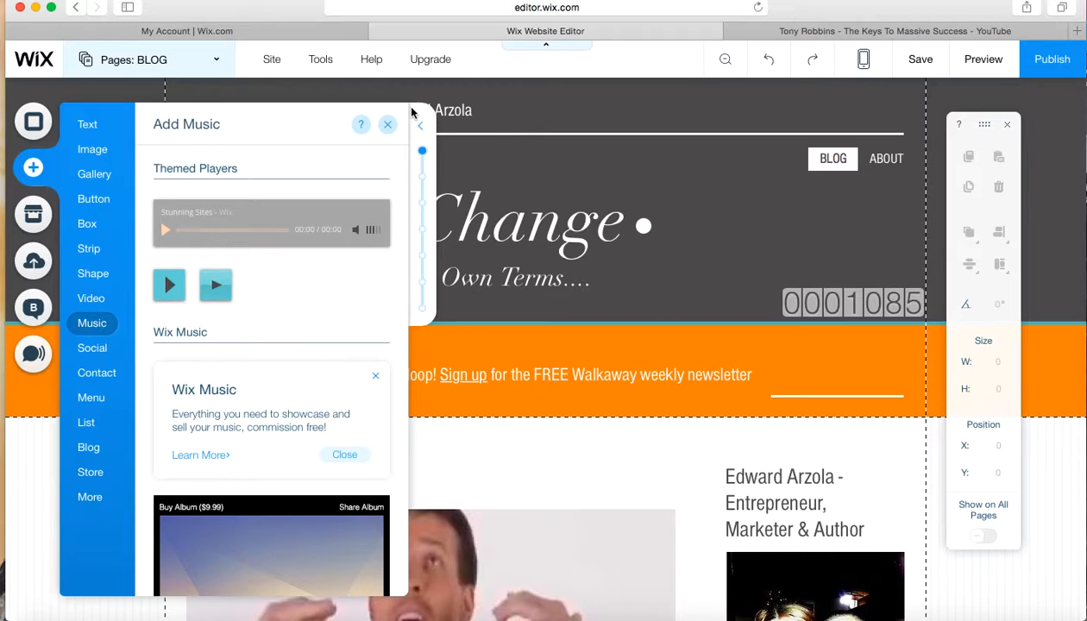
click(388, 125)
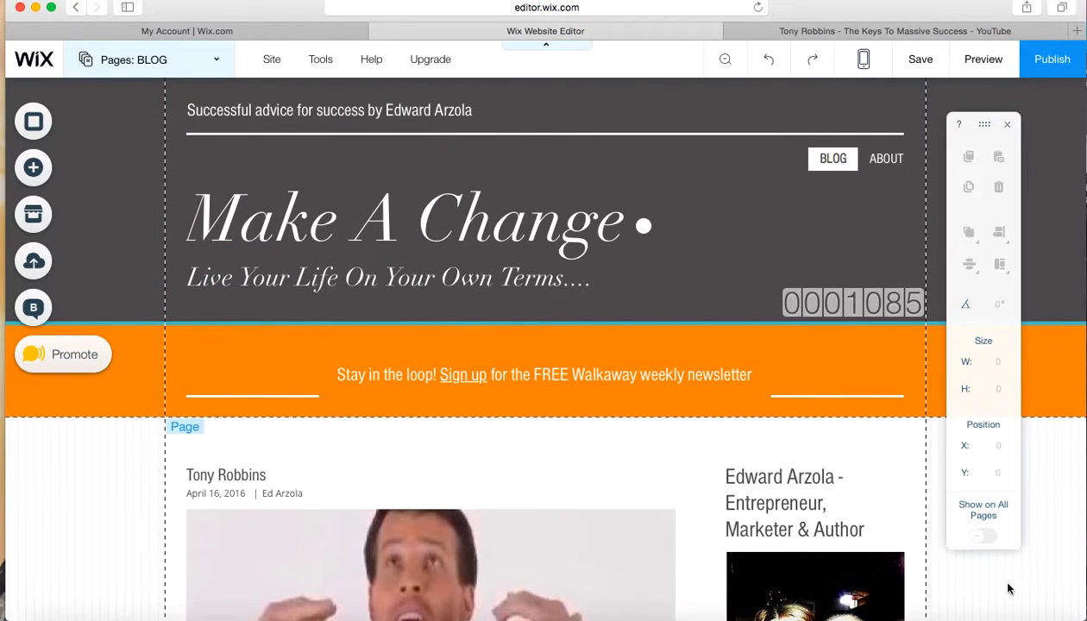
Preview the site and briefly play the forest stream video in the blog page's sidebar, pausing it again
scroll(1007, 592, down, 10)
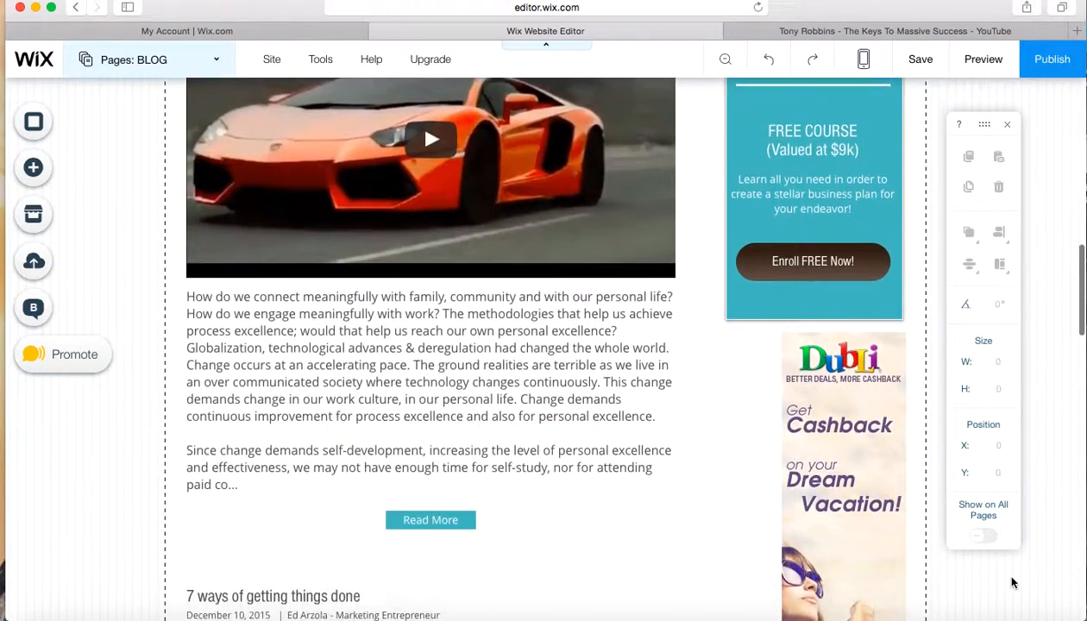
scroll(1012, 584, down, 7)
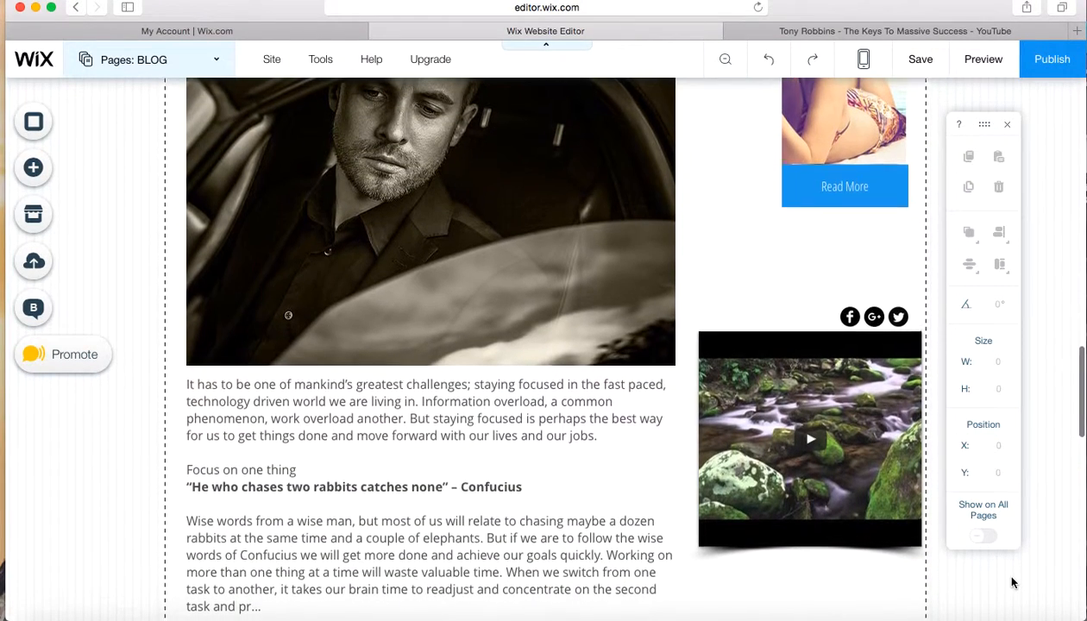
scroll(1012, 584, down, 2)
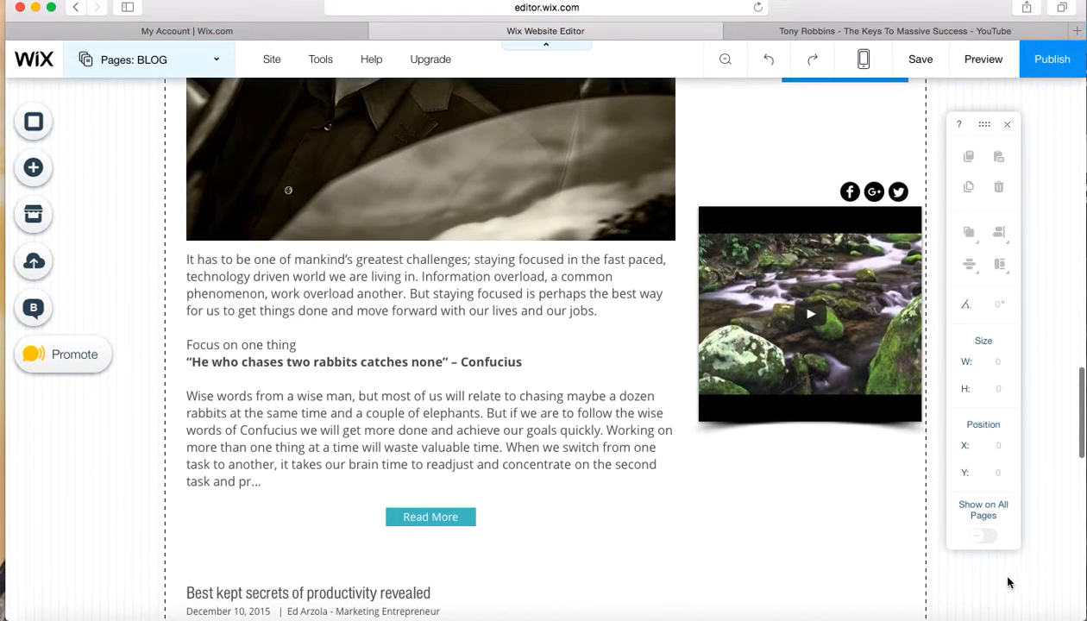
click(812, 316)
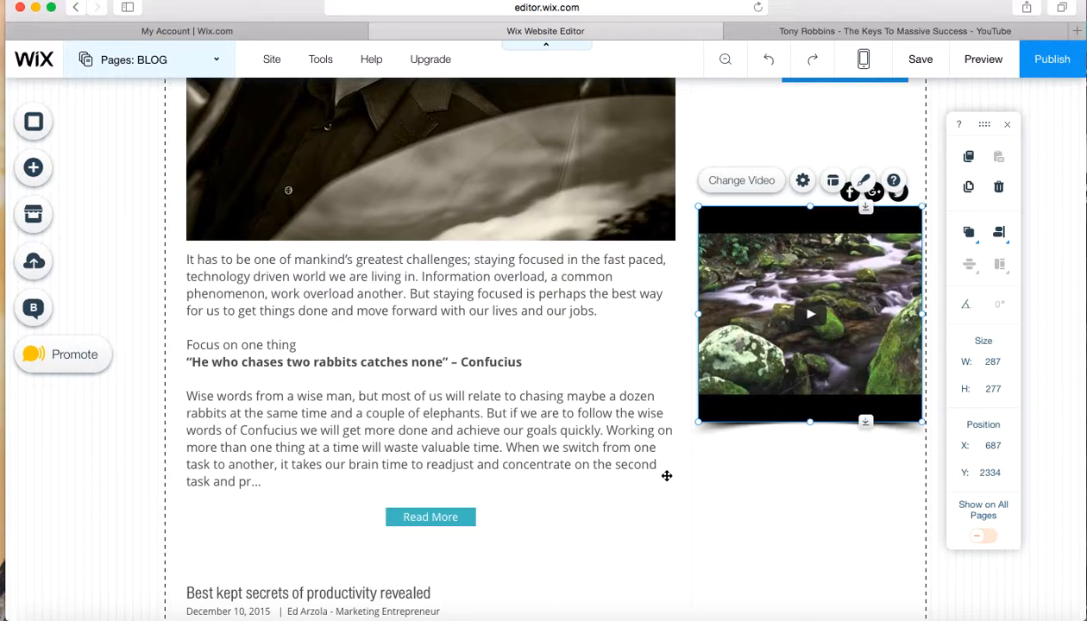
click(984, 59)
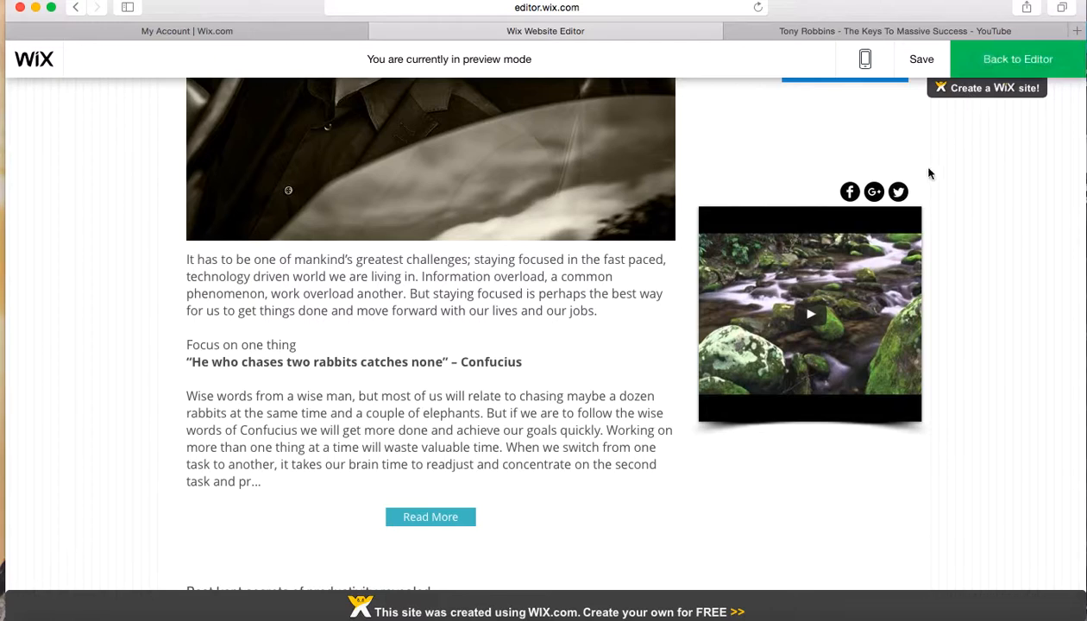
click(812, 320)
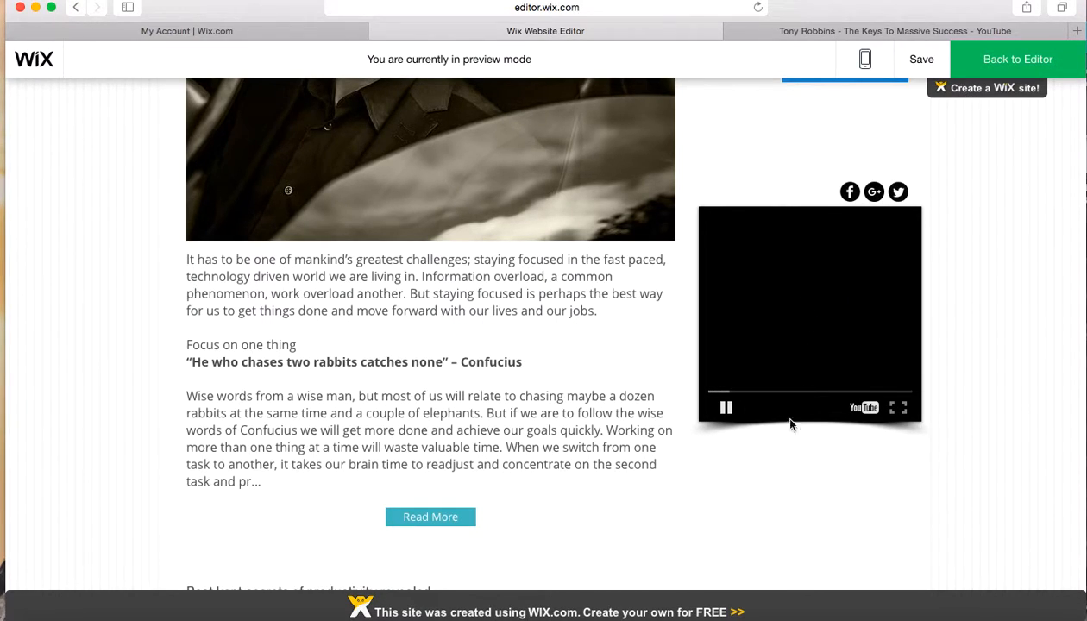
click(726, 408)
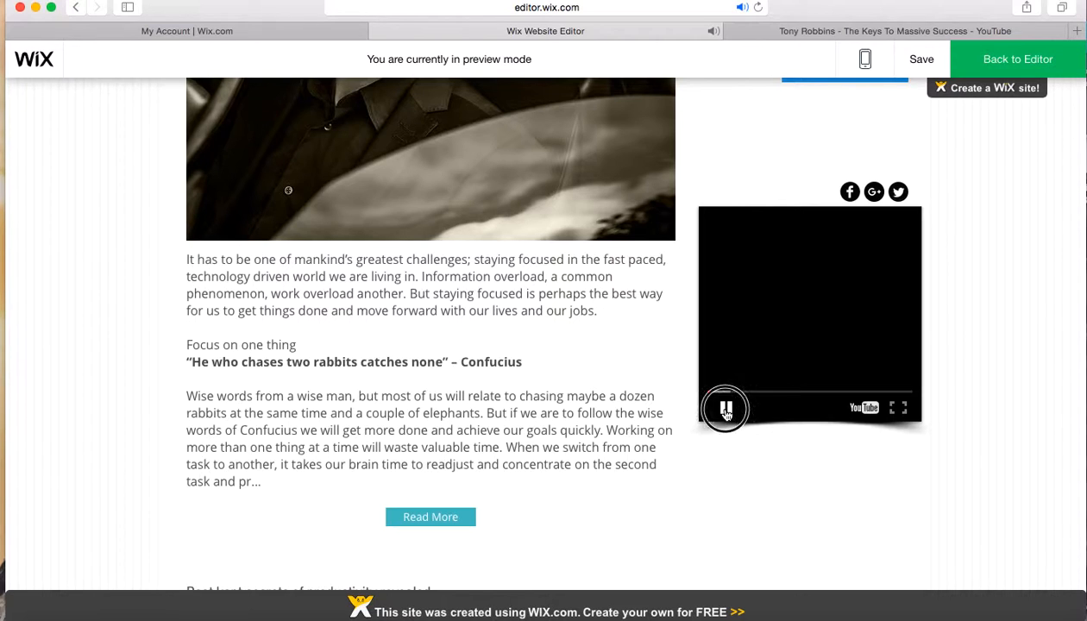
Play the embedded video in the new "Tony Robbins" post in the preview and pause it after a few seconds
scroll(569, 373, up, 15)
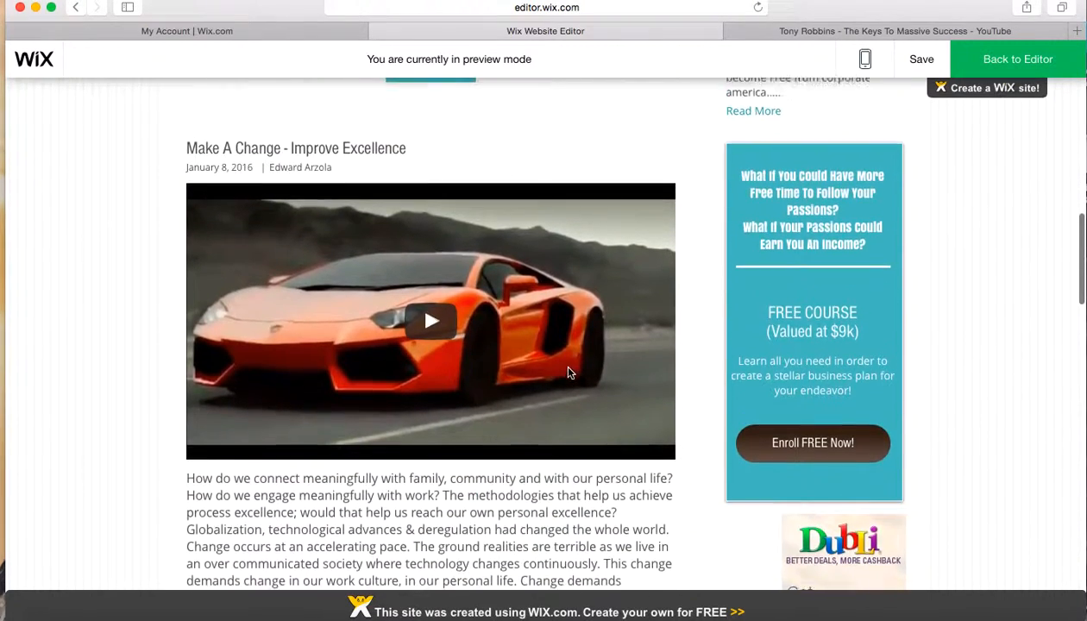
scroll(570, 373, up, 1)
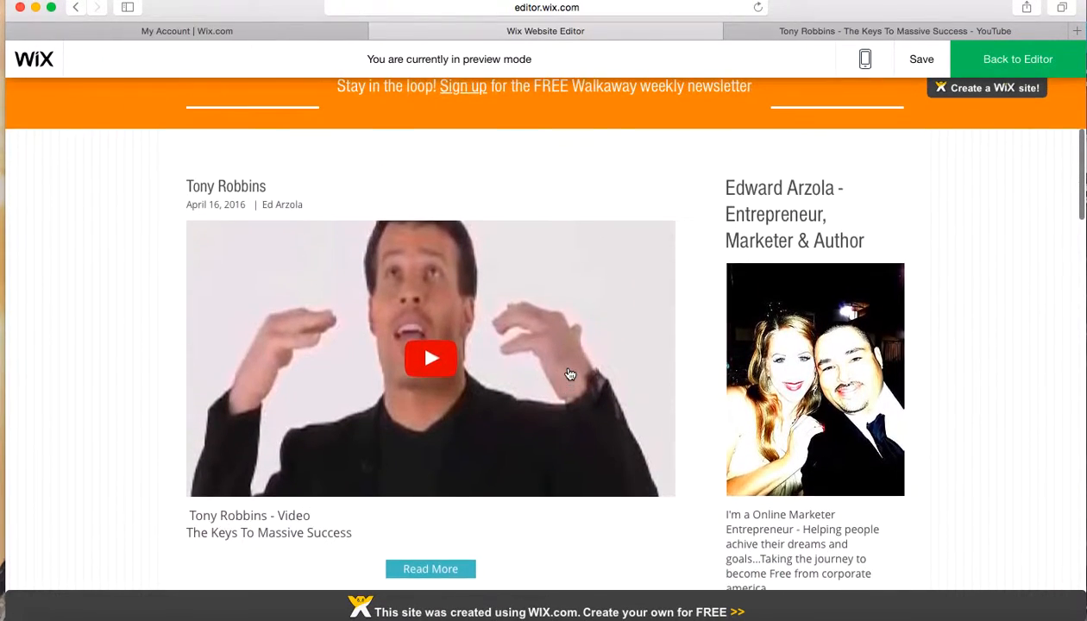
click(435, 364)
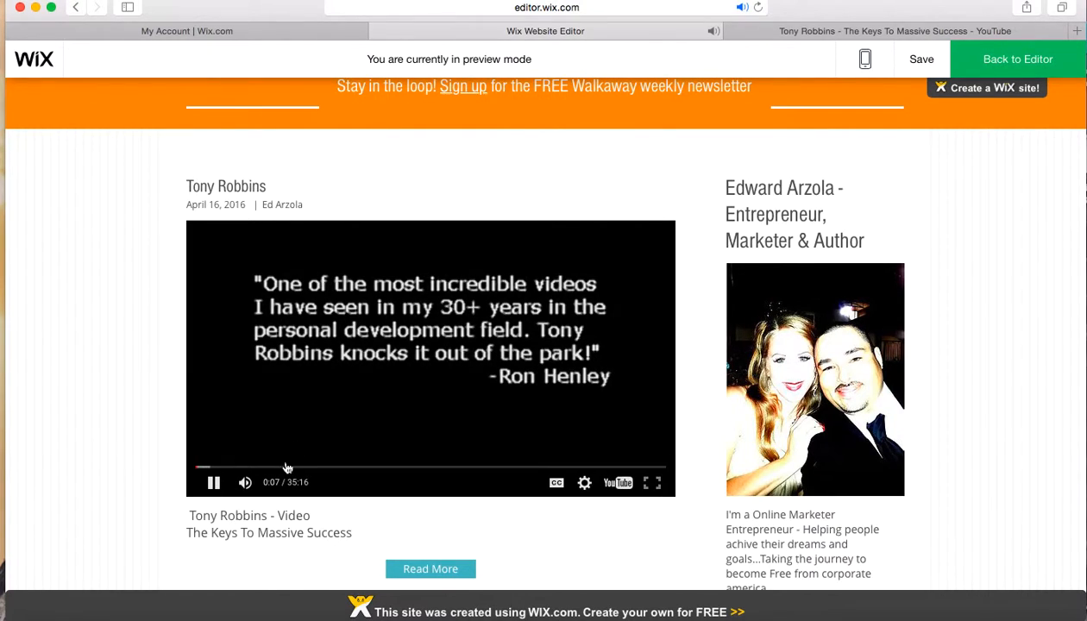
click(214, 484)
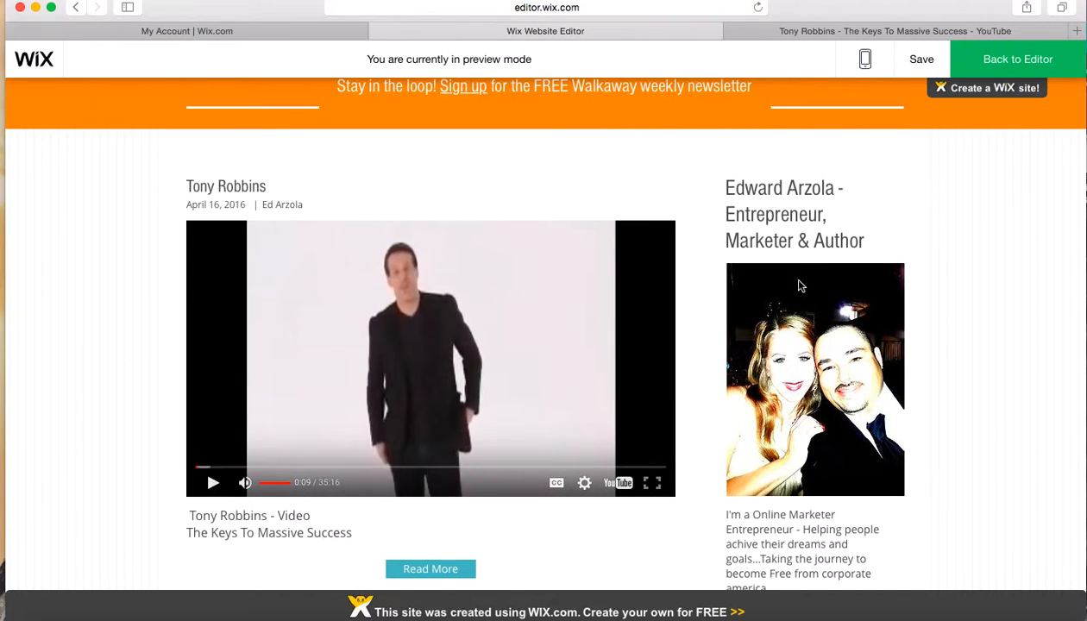
Open the ABOUT page in the preview and review its text sections, newsletter sign-up form and footer banner
scroll(512, 444, down, 5)
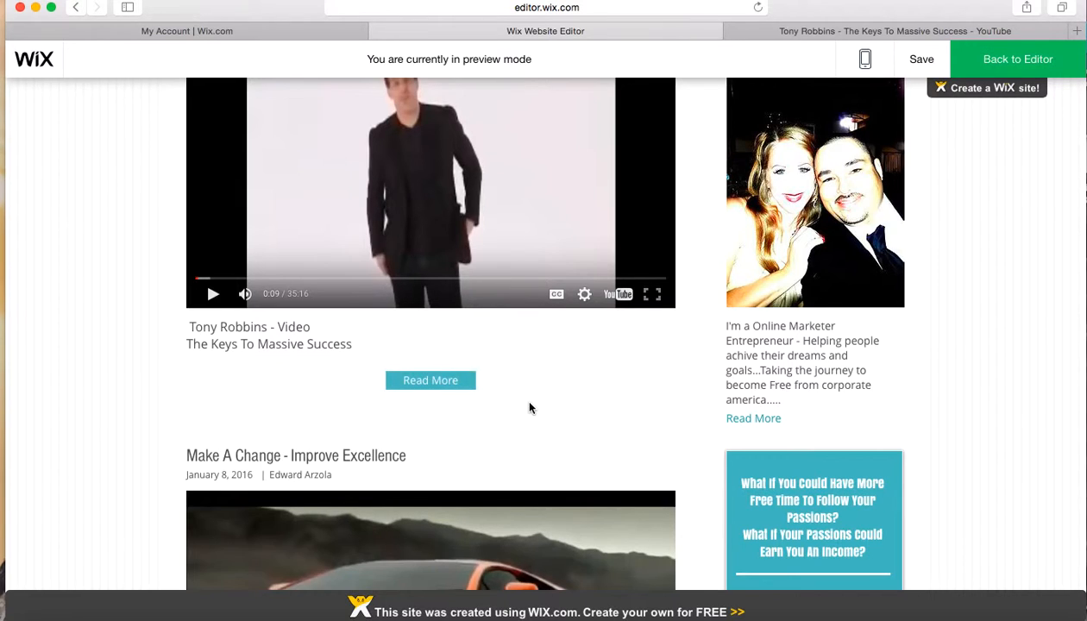
scroll(530, 408, up, 7)
scroll(530, 408, up, 5)
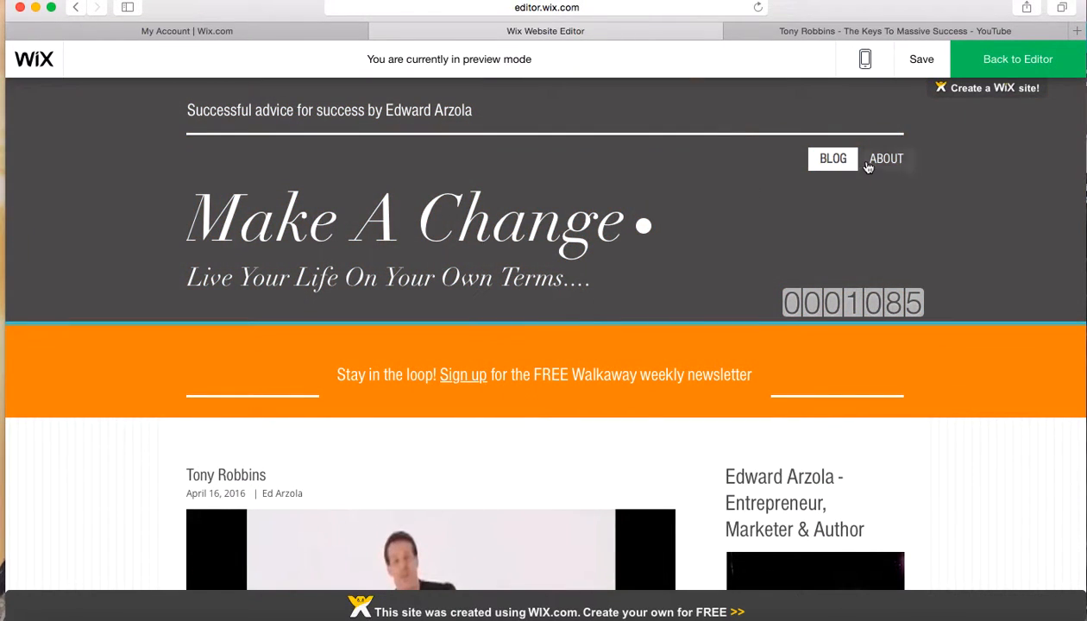
click(882, 162)
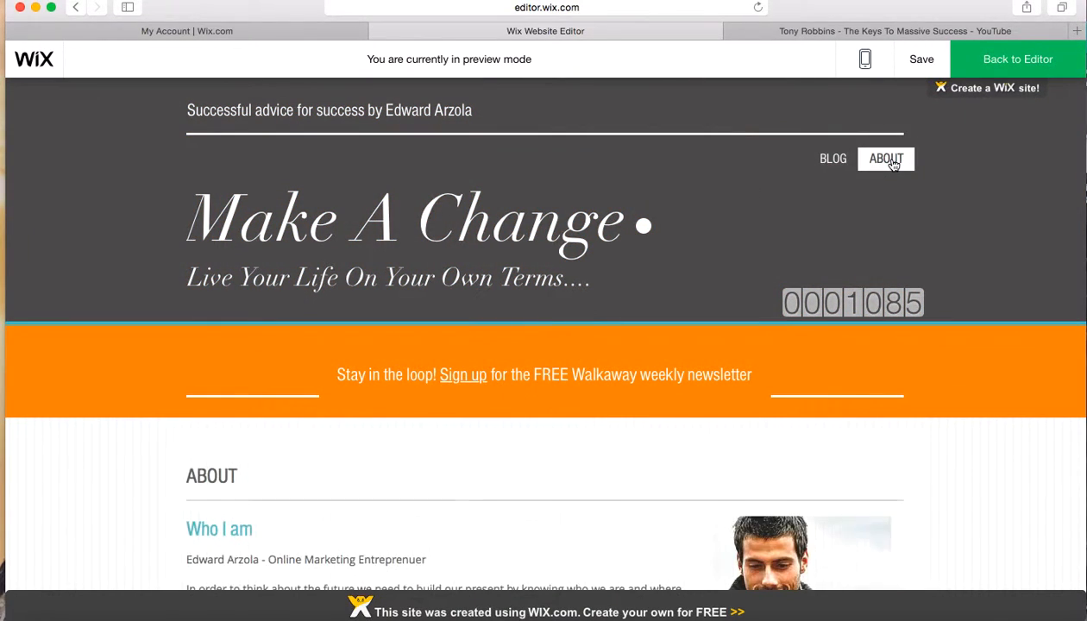
scroll(651, 439, down, 18)
scroll(650, 440, up, 7)
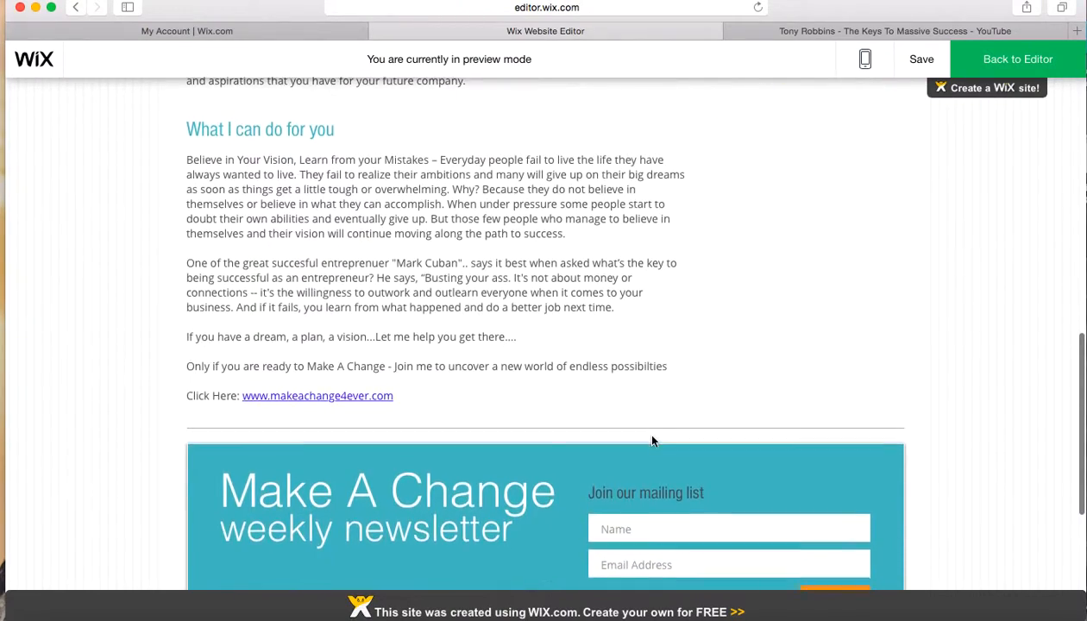
scroll(653, 440, up, 3)
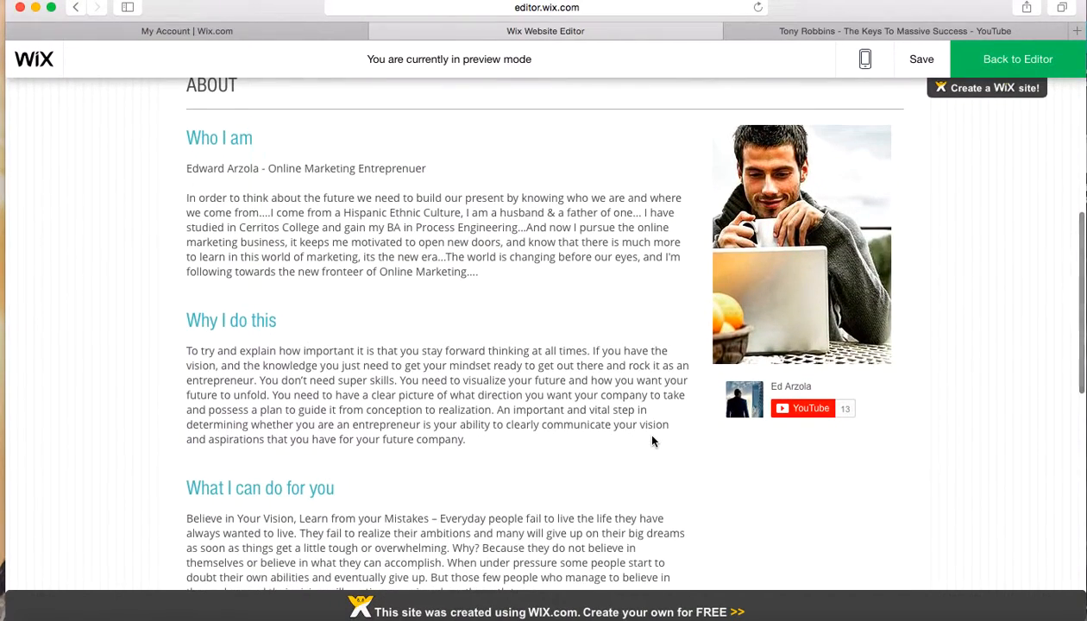
scroll(652, 442, up, 2)
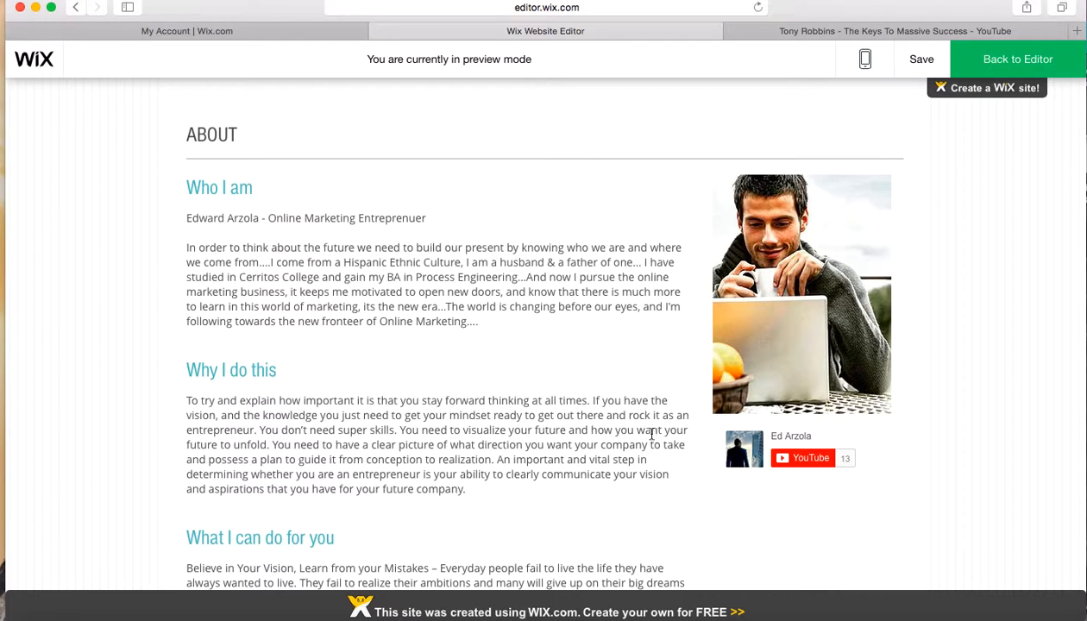
scroll(571, 364, down, 7)
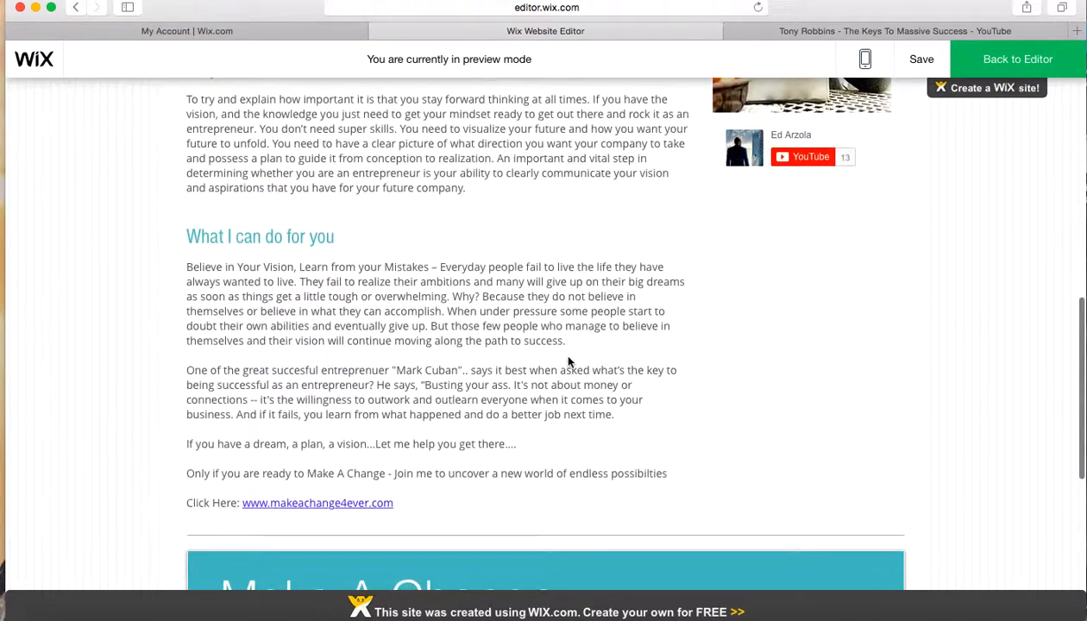
scroll(569, 362, down, 5)
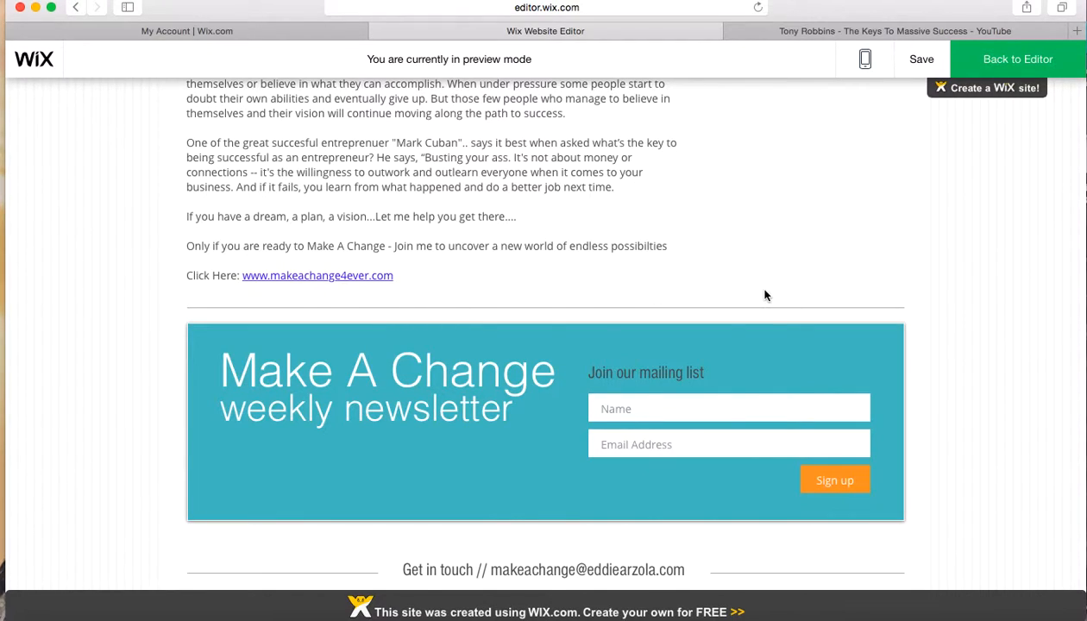
scroll(767, 290, down, 4)
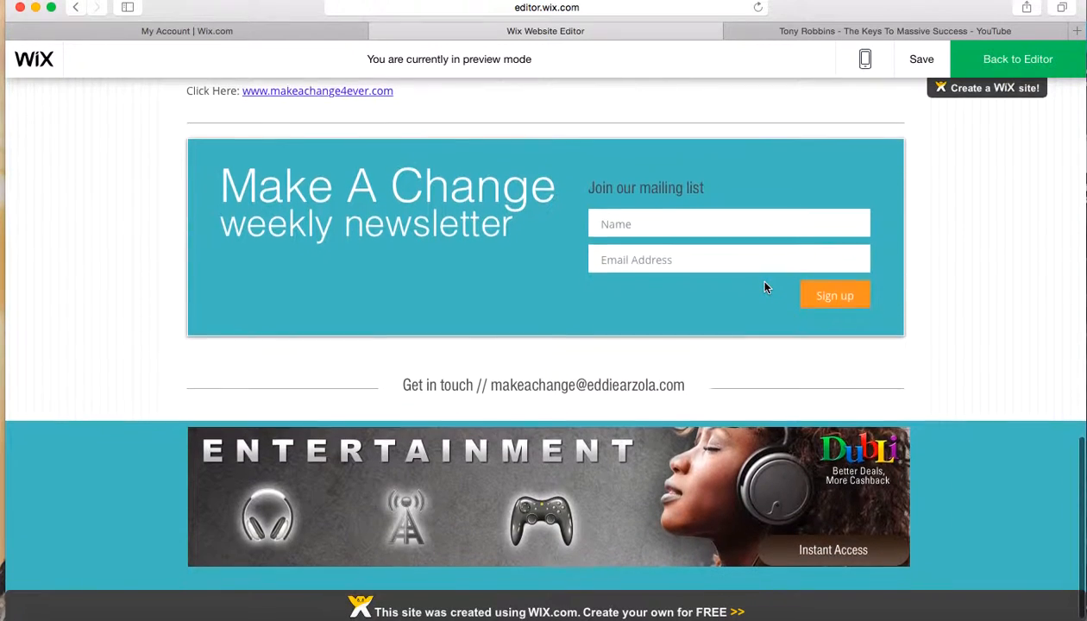
scroll(765, 288, up, 10)
scroll(765, 288, up, 6)
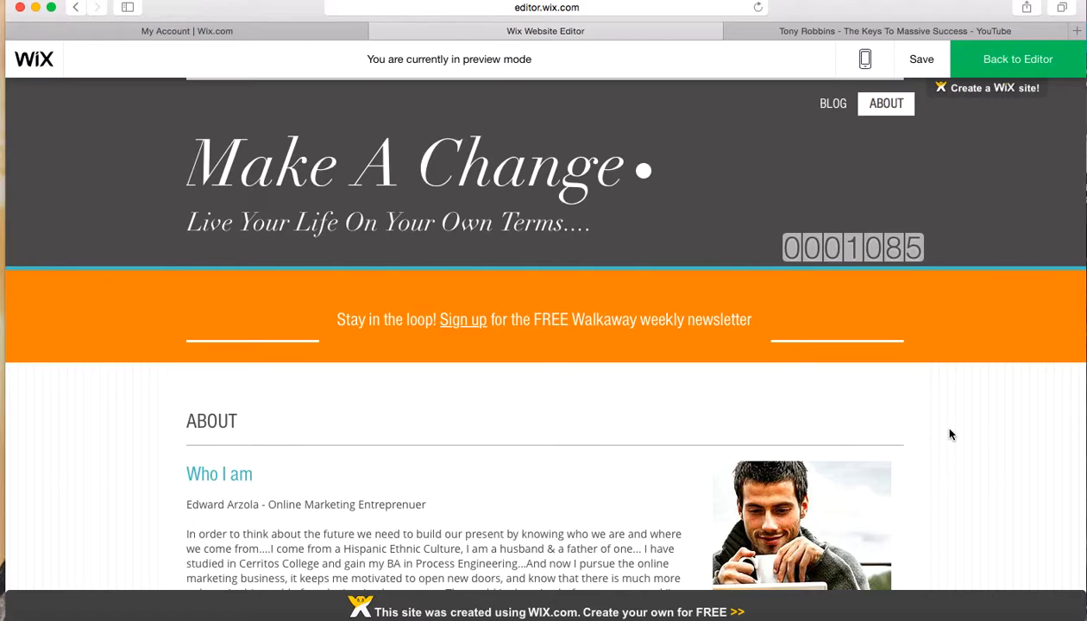
Return to the BLOG page in the preview and look through its list of posts and sidebar content
click(832, 105)
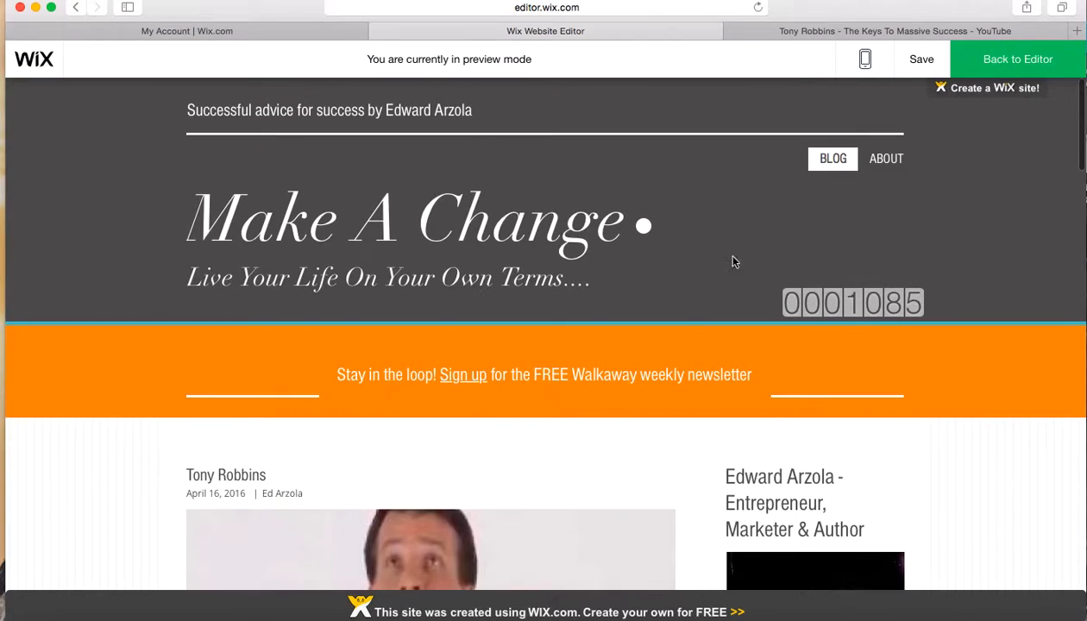
scroll(651, 369, down, 5)
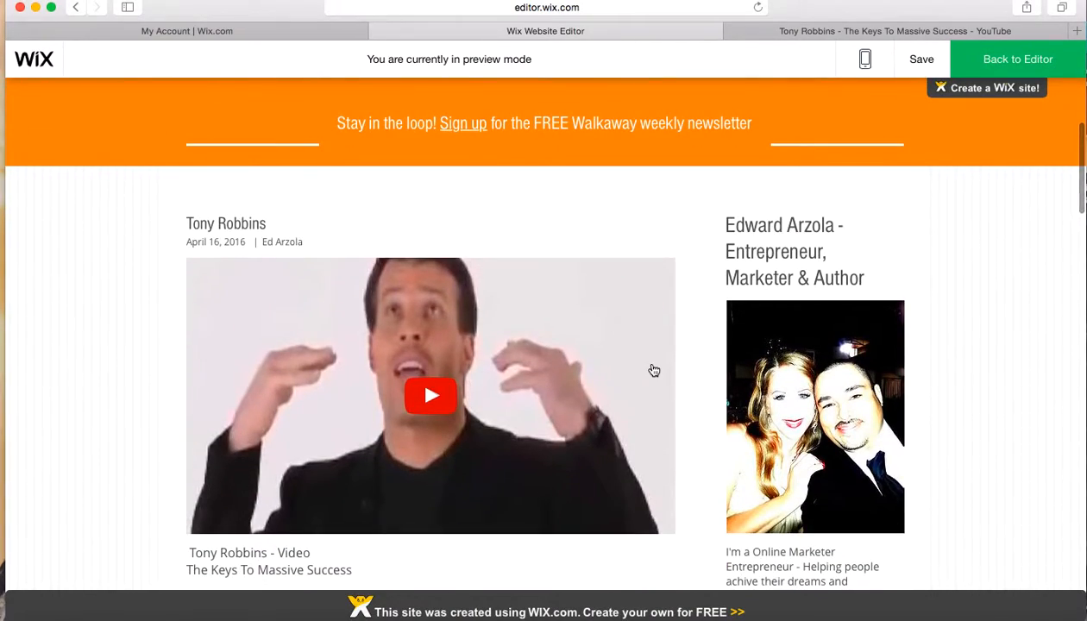
scroll(655, 371, down, 15)
scroll(654, 372, up, 20)
scroll(654, 371, down, 13)
scroll(654, 372, down, 8)
scroll(654, 371, up, 17)
scroll(654, 369, down, 13)
scroll(654, 367, down, 12)
scroll(654, 367, down, 3)
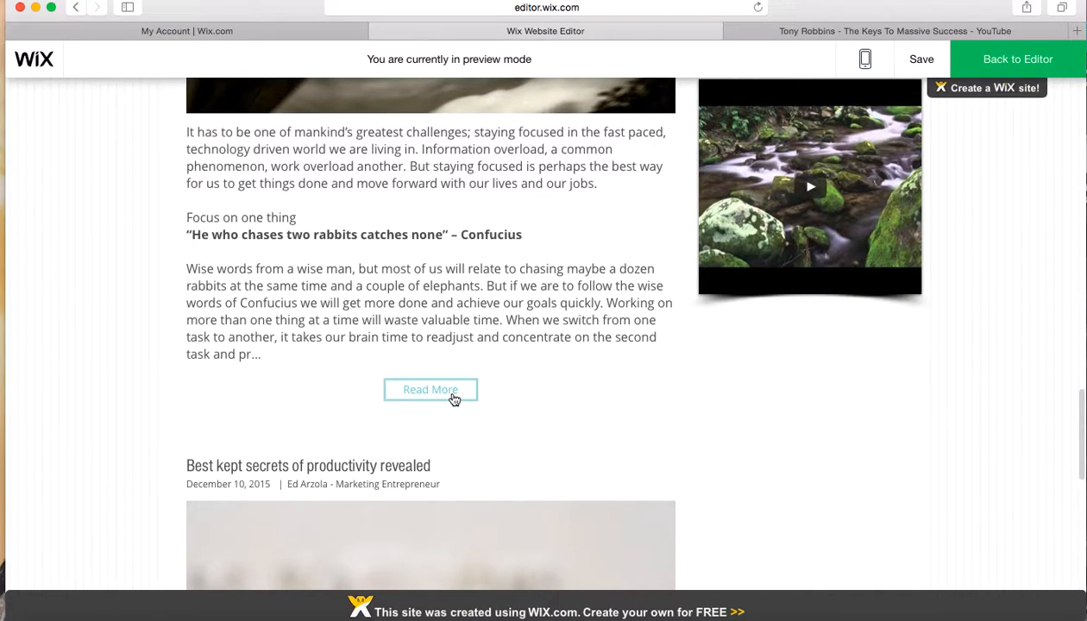
Open the full "7 ways of getting things done" post and examine its article text and sidebar
click(454, 398)
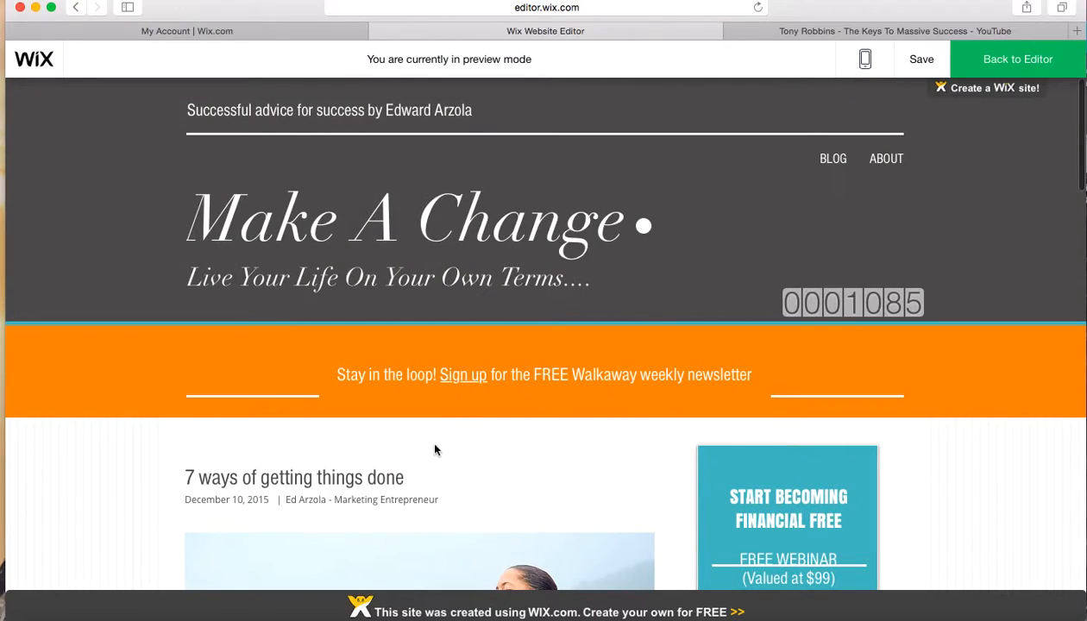
scroll(425, 449, down, 8)
scroll(540, 541, up, 3)
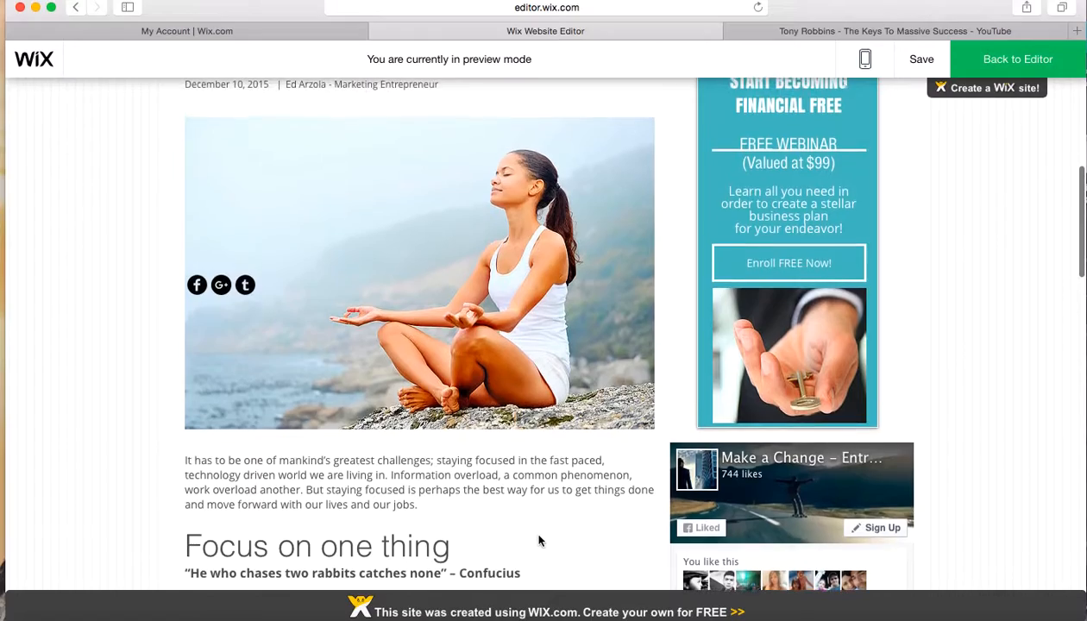
scroll(540, 539, down, 5)
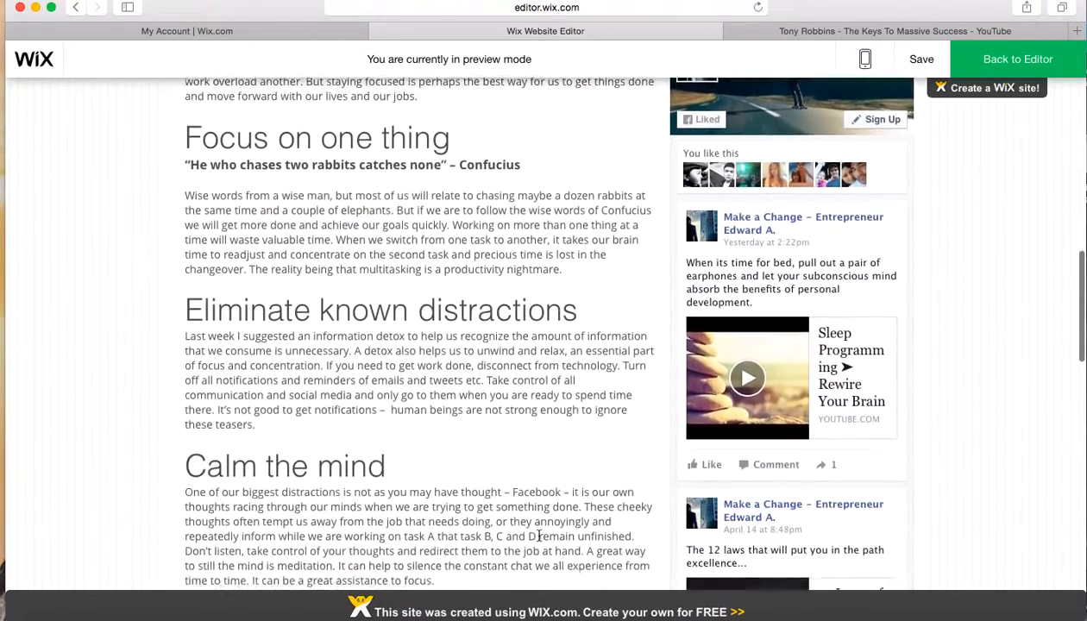
Review the "7 ways of getting things done" article from its opening image through to the tags and footer banner
scroll(539, 536, up, 10)
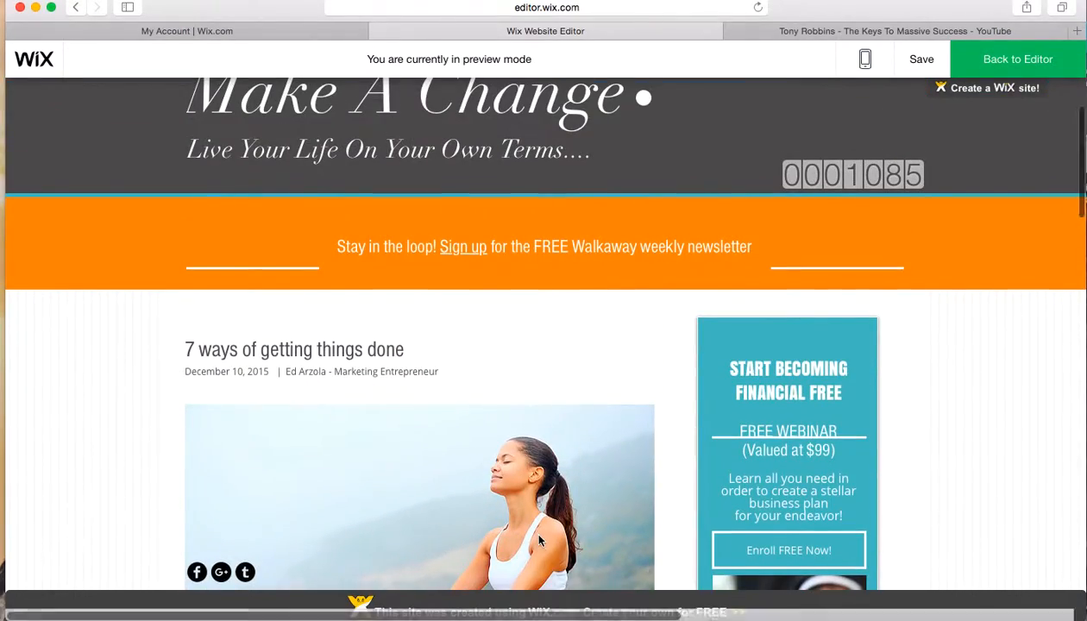
scroll(540, 541, down, 10)
scroll(540, 541, down, 10)
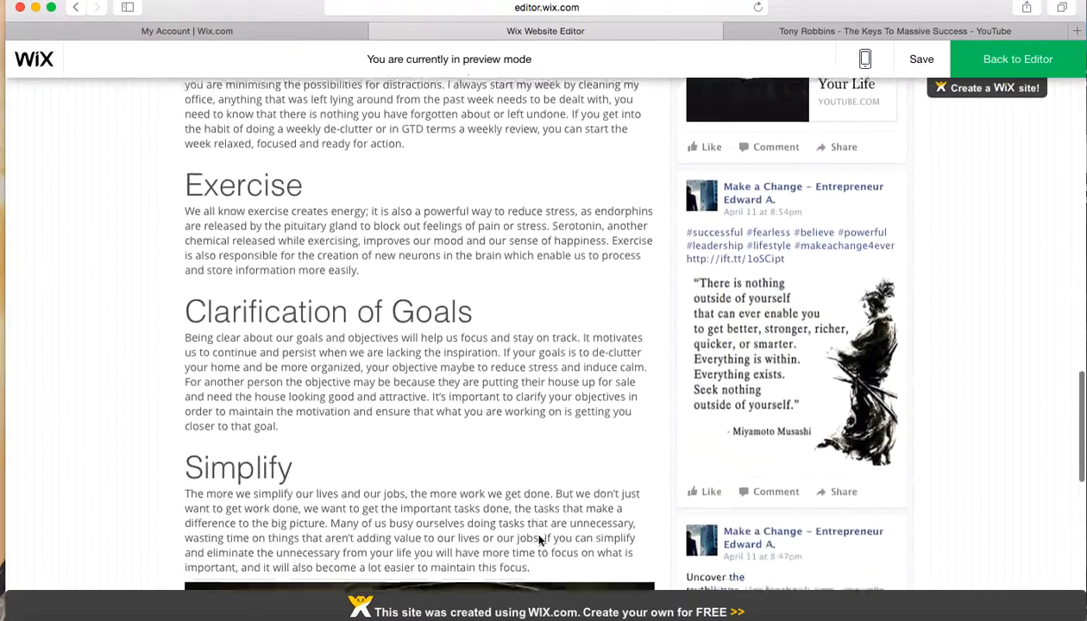
scroll(539, 541, up, 2)
scroll(540, 541, down, 5)
scroll(539, 542, down, 3)
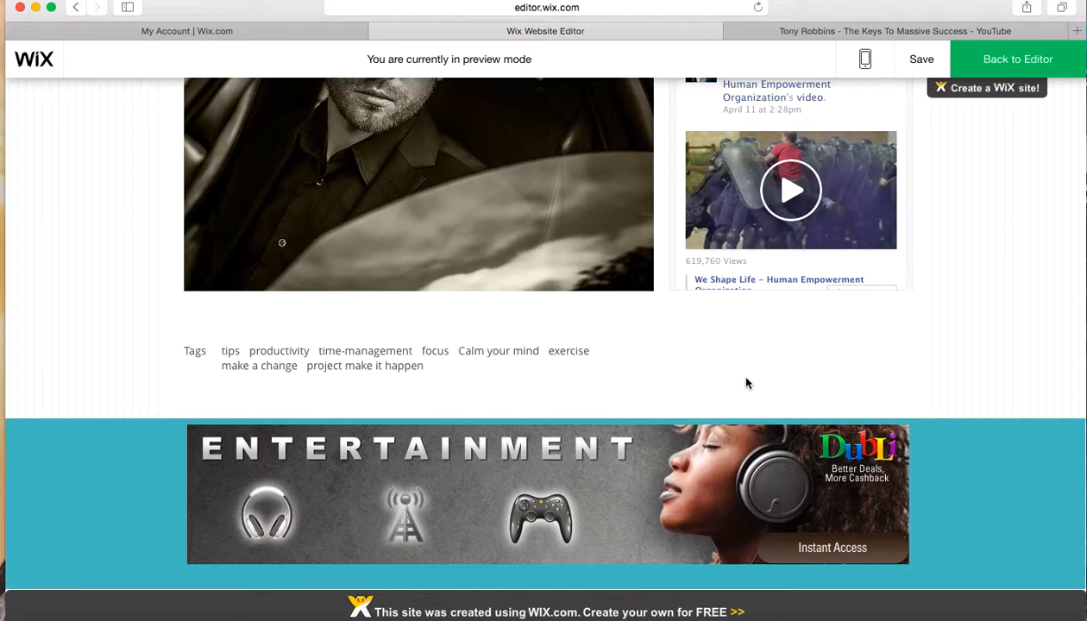
scroll(747, 383, up, 5)
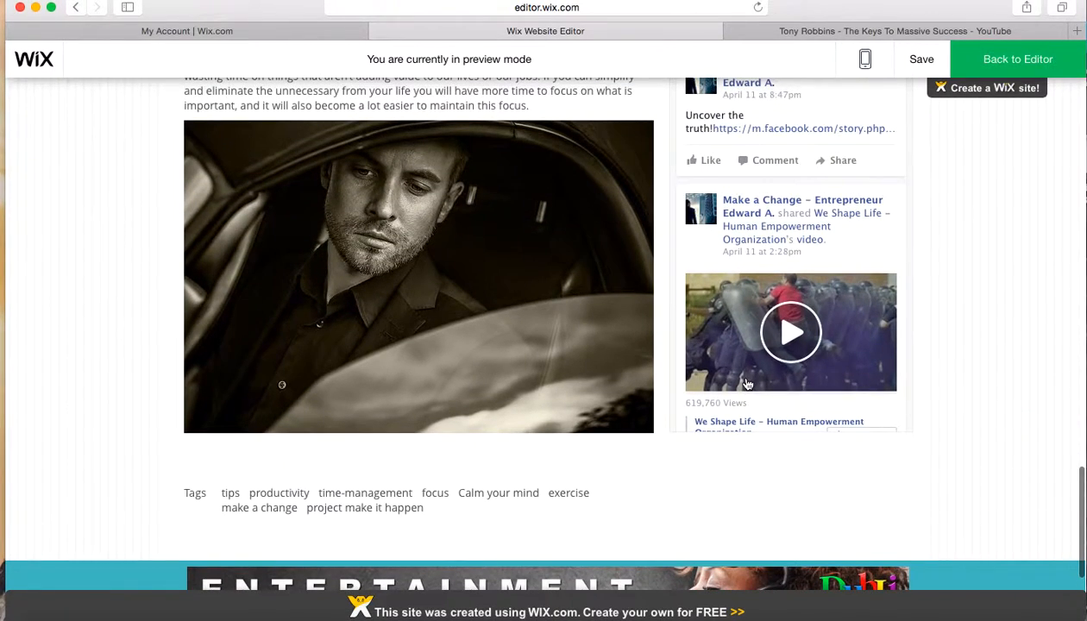
Examine the Facebook feed beside the article, including its shared videos, quote image and the last post in the feed
scroll(1021, 306, up, 2)
scroll(1021, 306, up, 3)
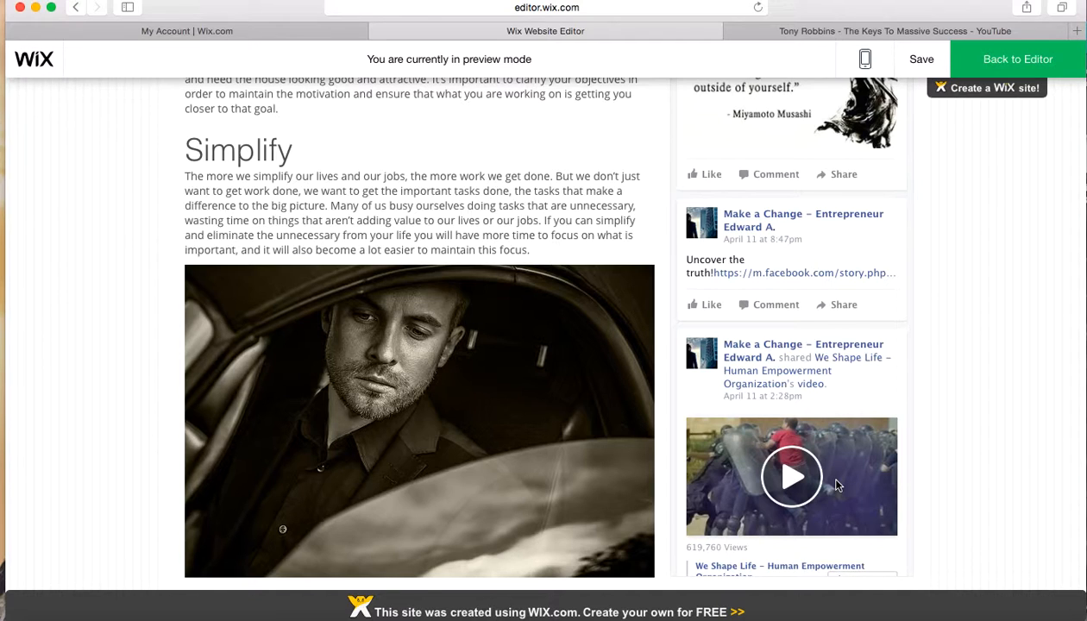
scroll(836, 485, up, 5)
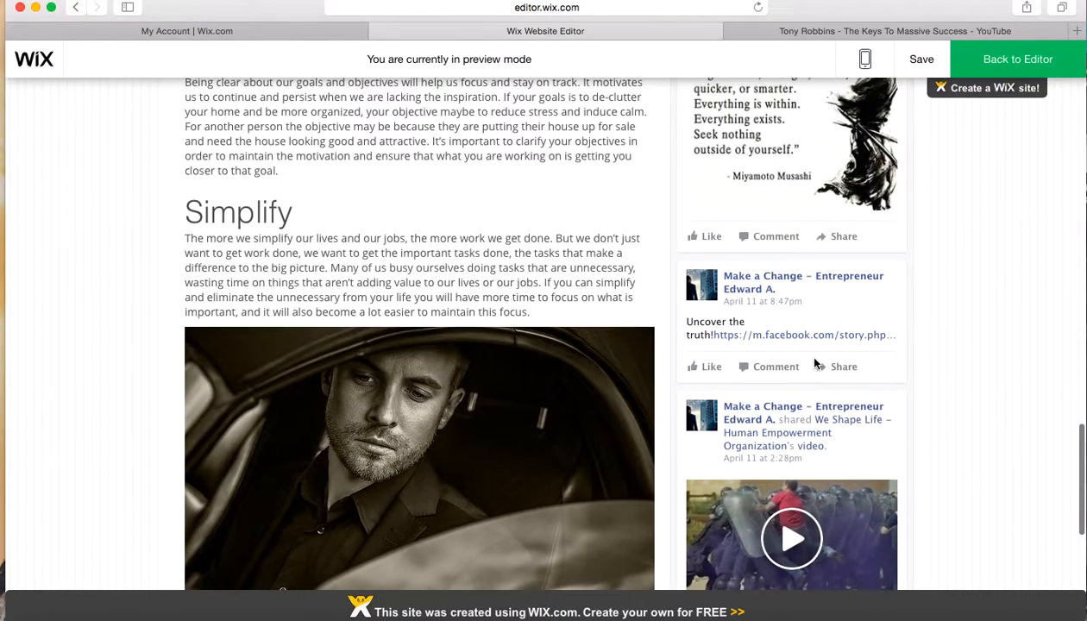
scroll(806, 422, up, 4)
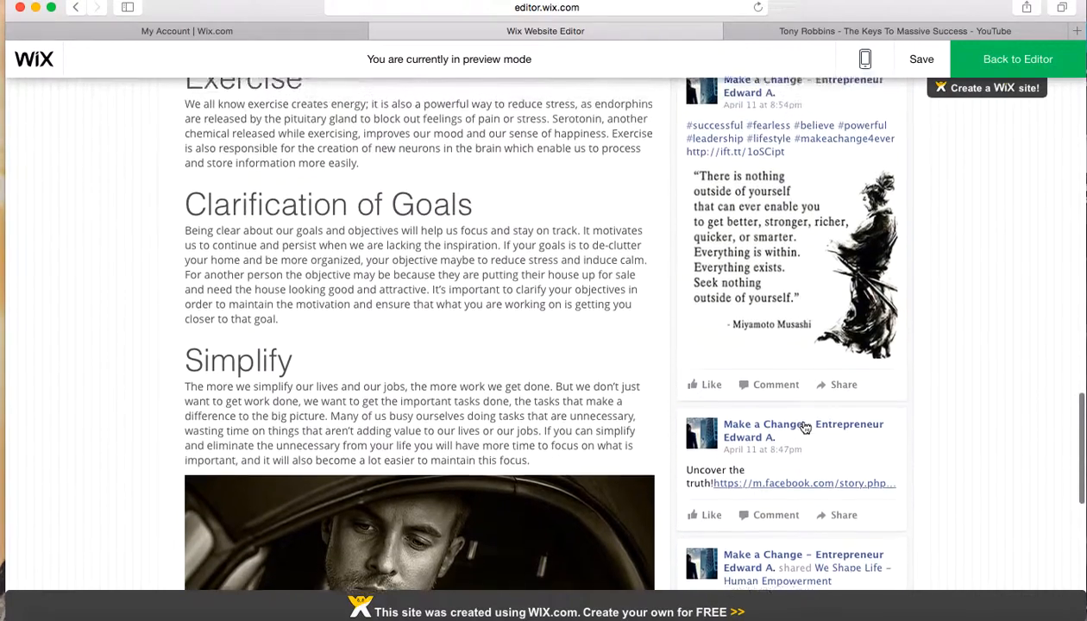
scroll(803, 415, up, 6)
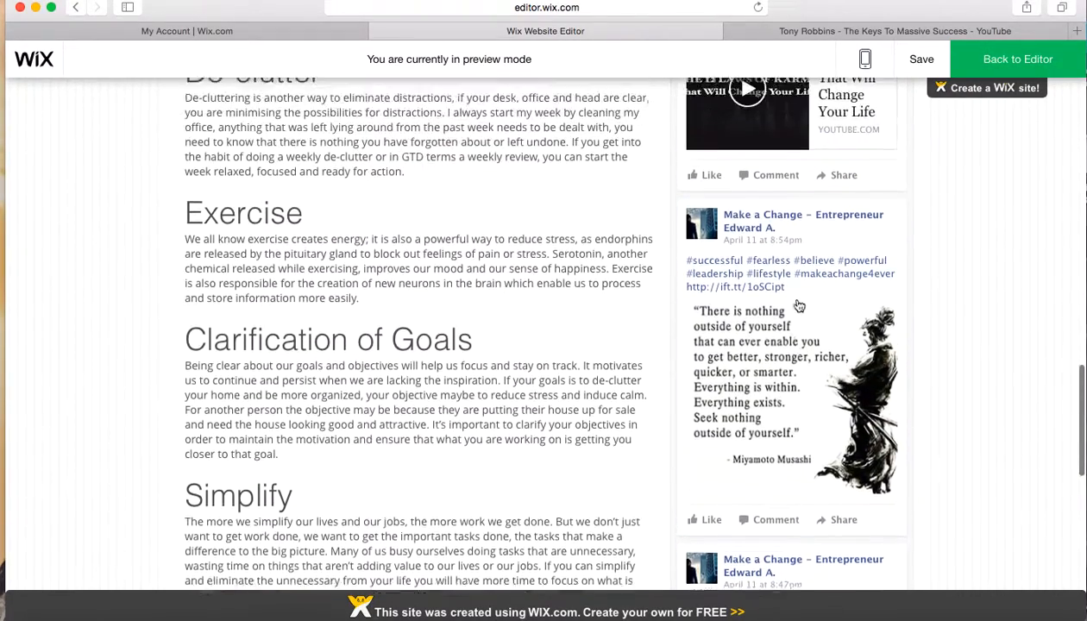
scroll(799, 305, up, 10)
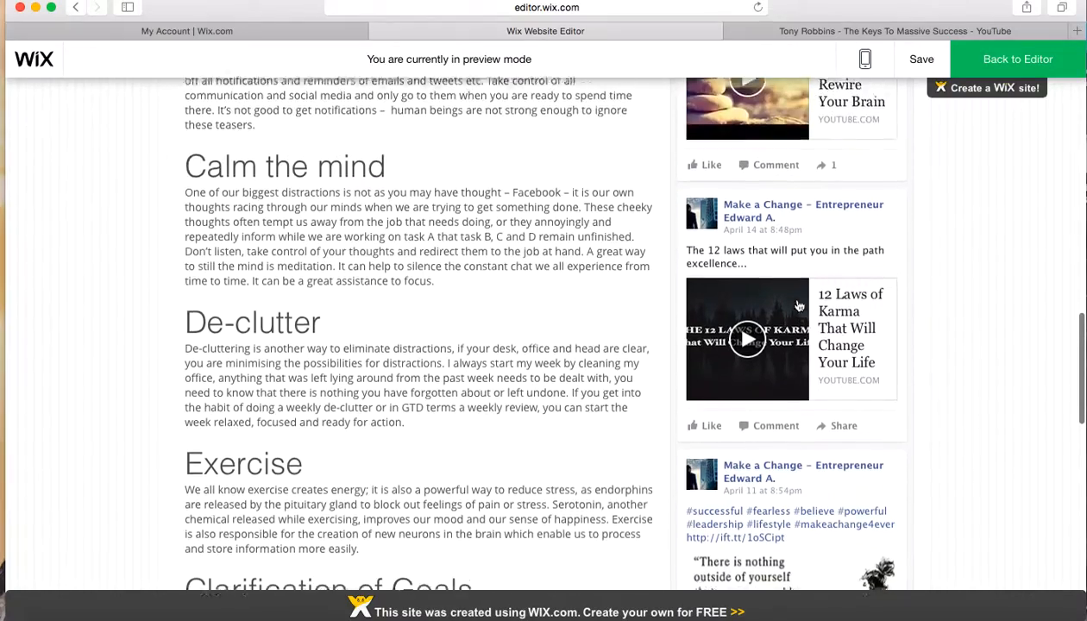
scroll(799, 306, up, 5)
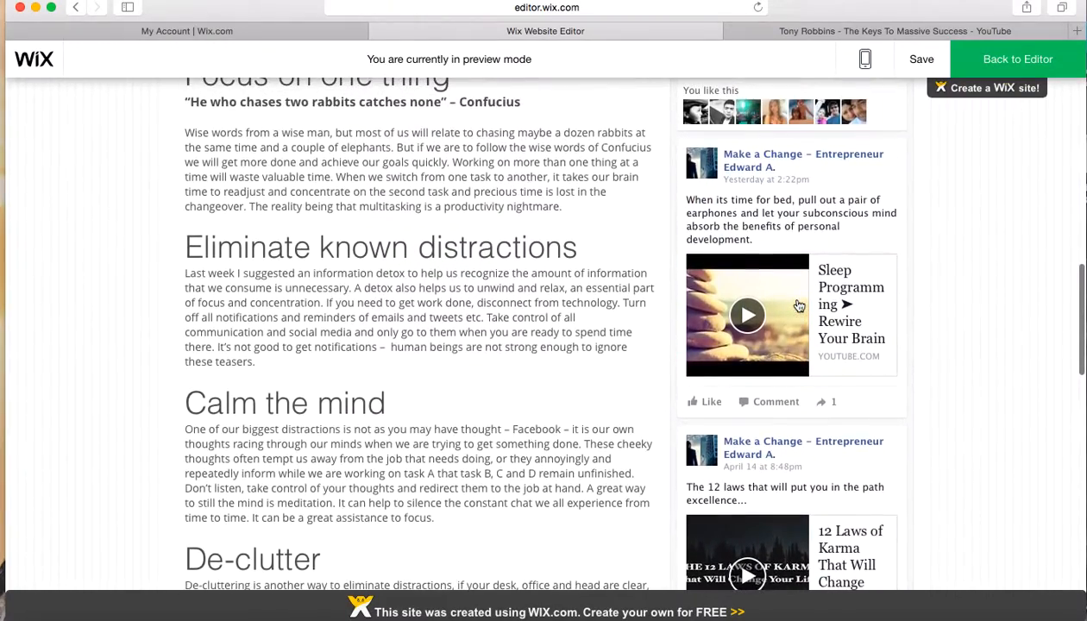
scroll(799, 306, up, 8)
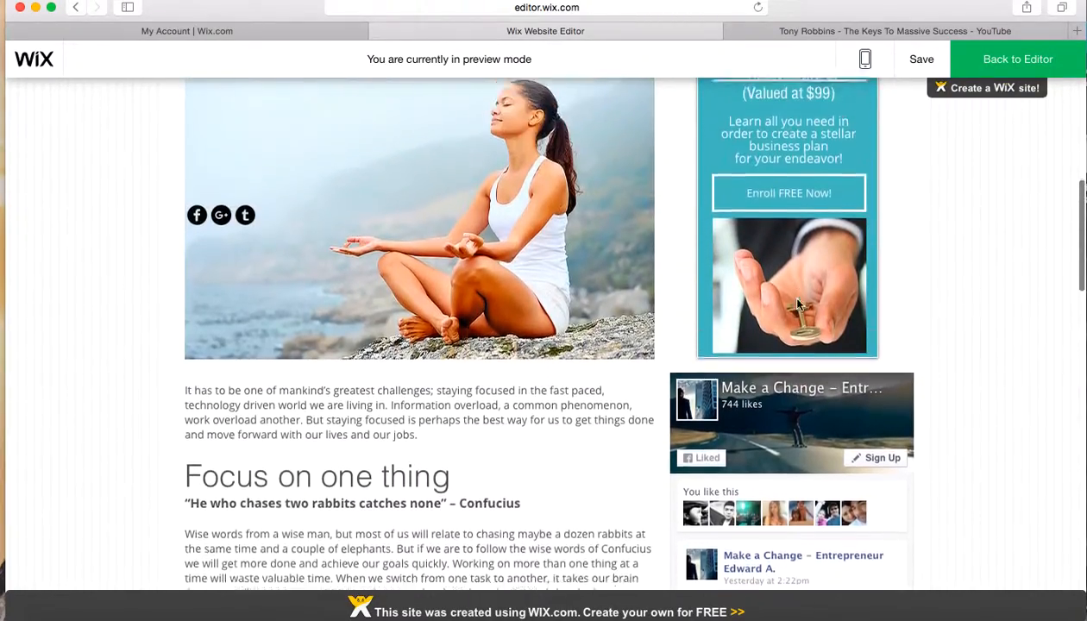
scroll(799, 304, down, 20)
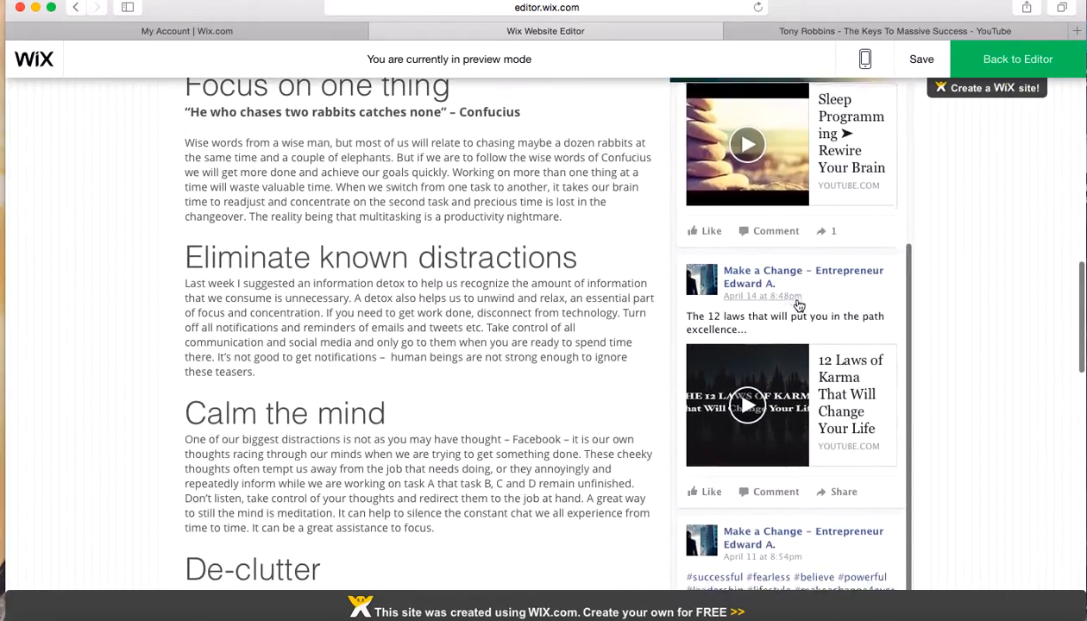
scroll(798, 304, down, 10)
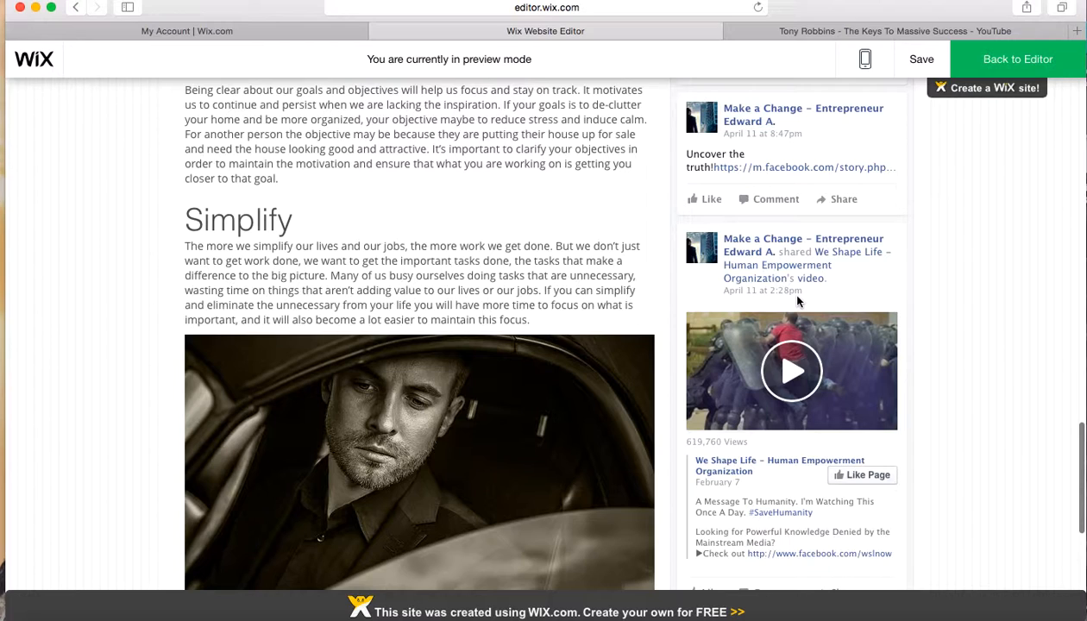
scroll(799, 300, down, 2)
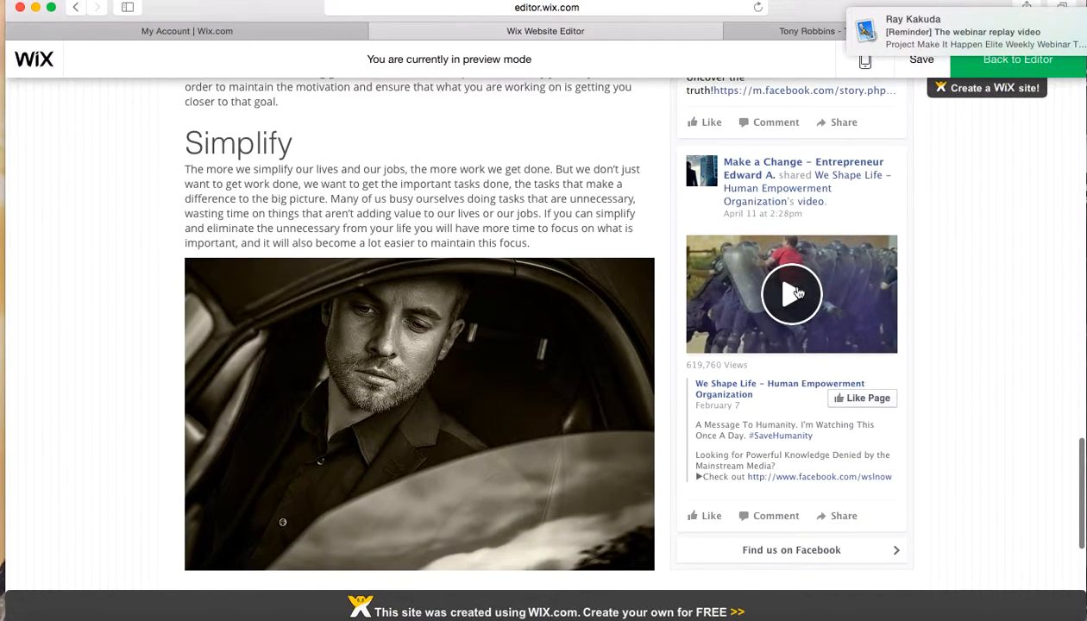
scroll(798, 300, down, 4)
scroll(797, 287, up, 10)
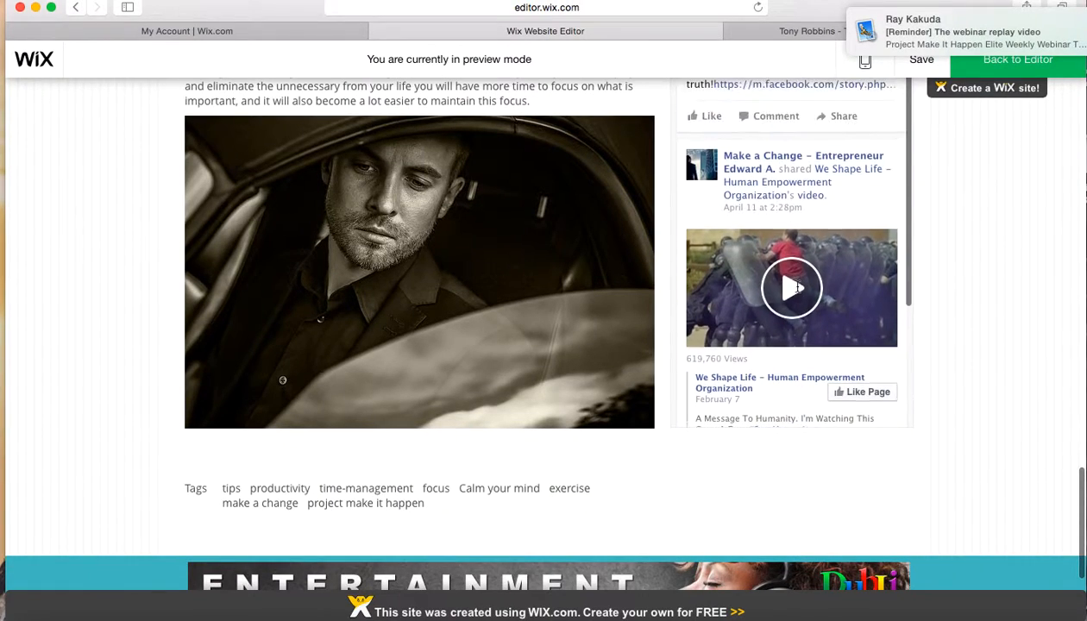
scroll(798, 292, up, 7)
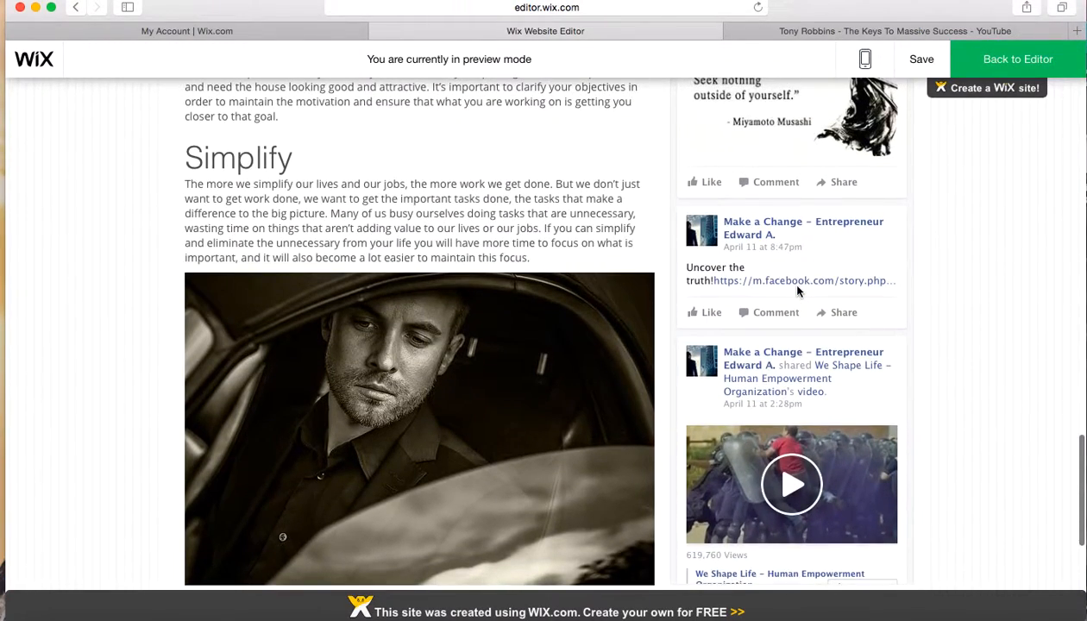
scroll(799, 293, up, 3)
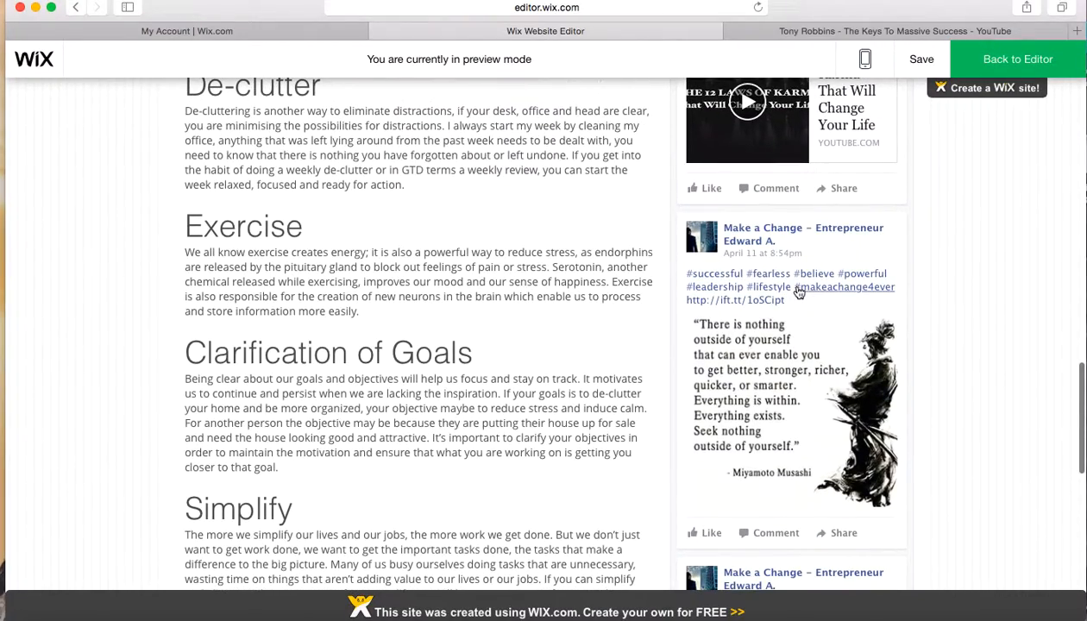
Return to the beginning of the post and look over the site header, visitor counter and newsletter sign-up banner
scroll(940, 301, up, 10)
scroll(1005, 298, up, 15)
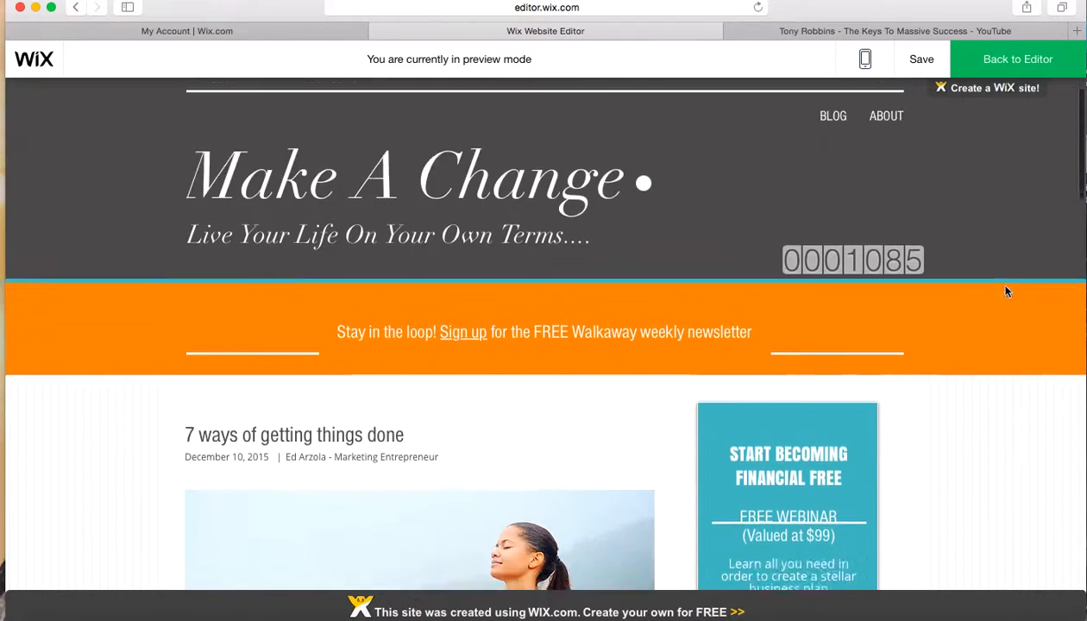
scroll(1006, 291, down, 3)
scroll(1006, 292, up, 4)
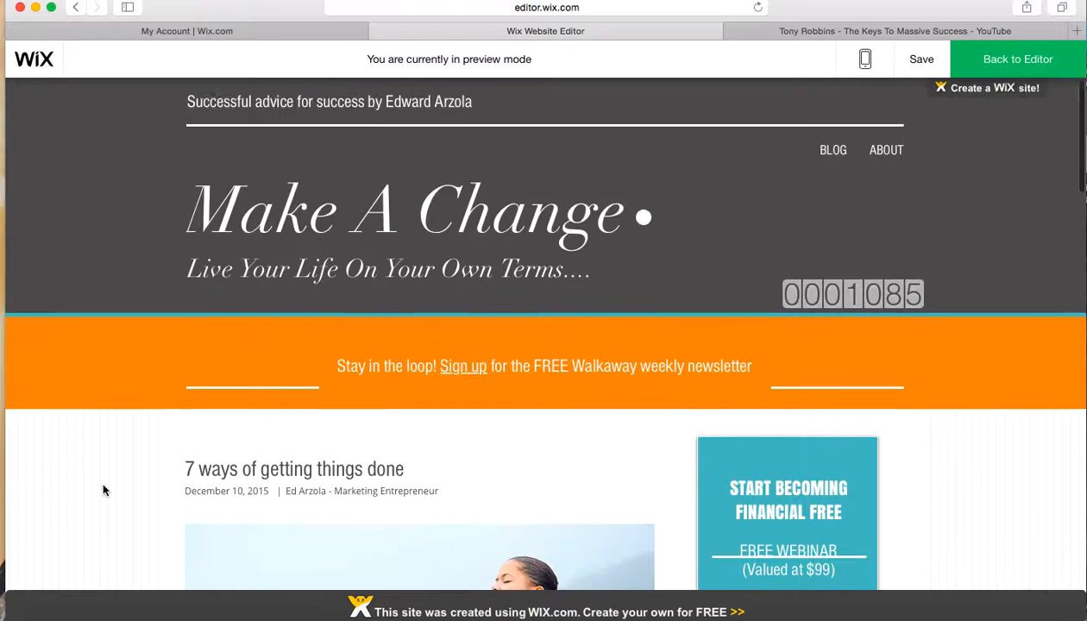
scroll(103, 490, down, 3)
scroll(102, 491, up, 3)
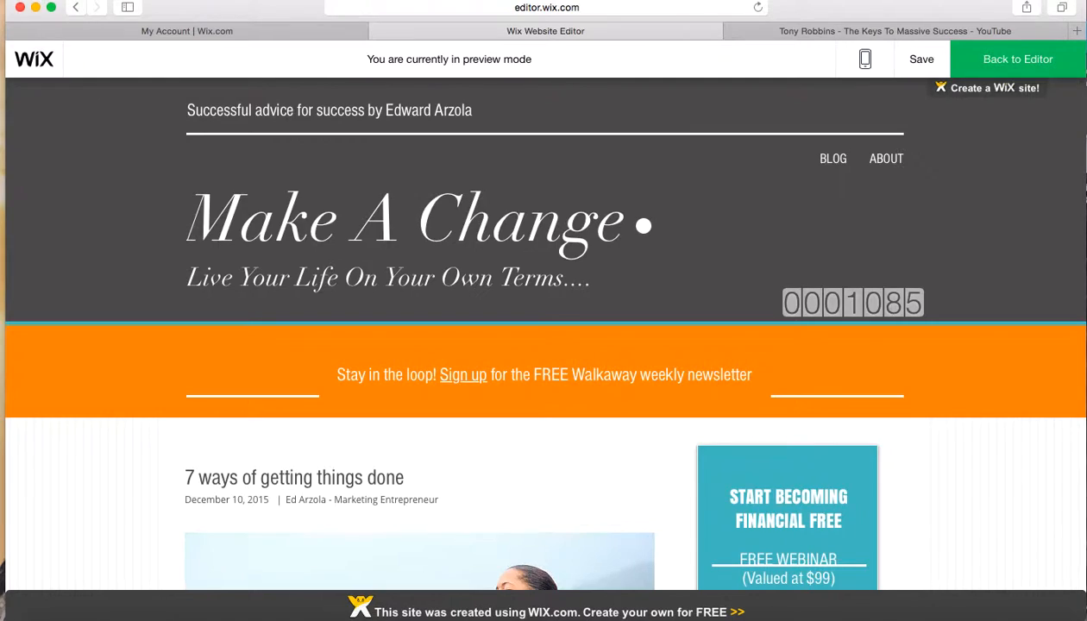
scroll(544, 345, down, 5)
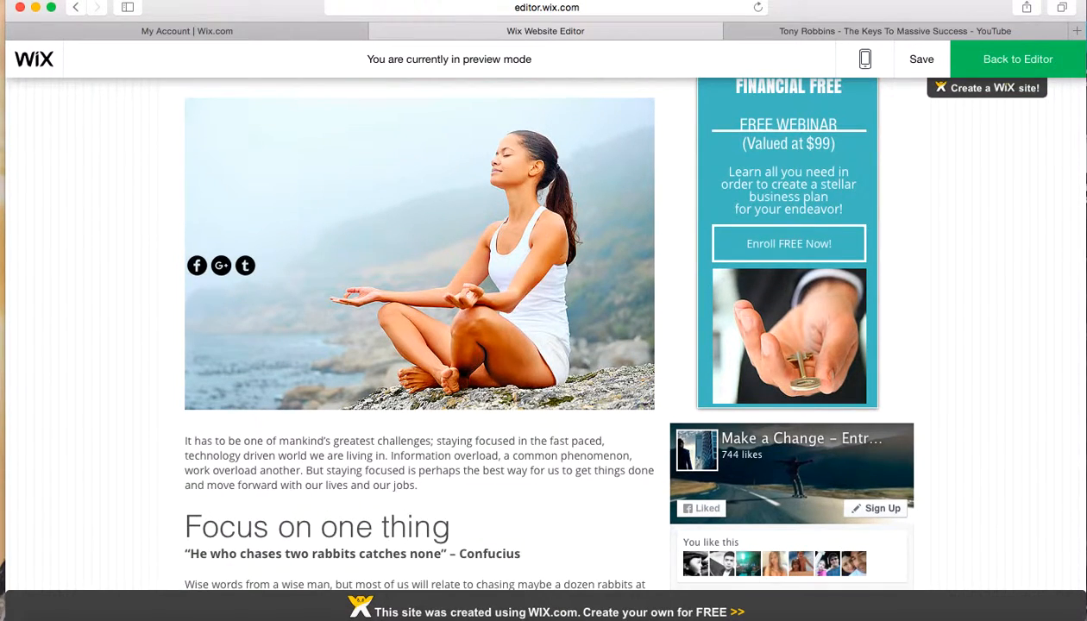
key(super+space)
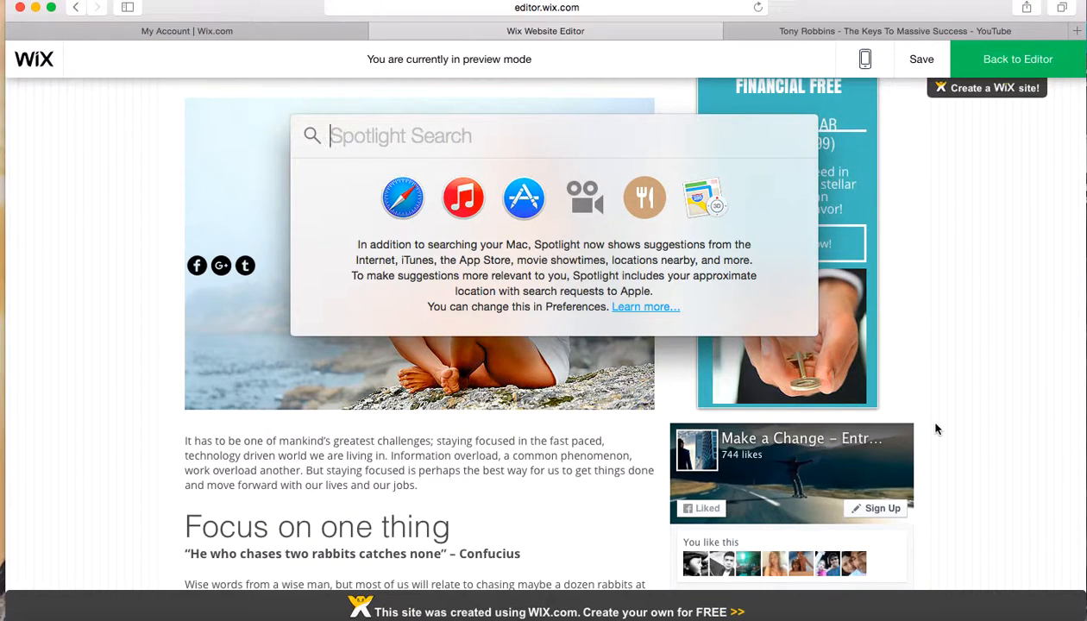
key(Escape)
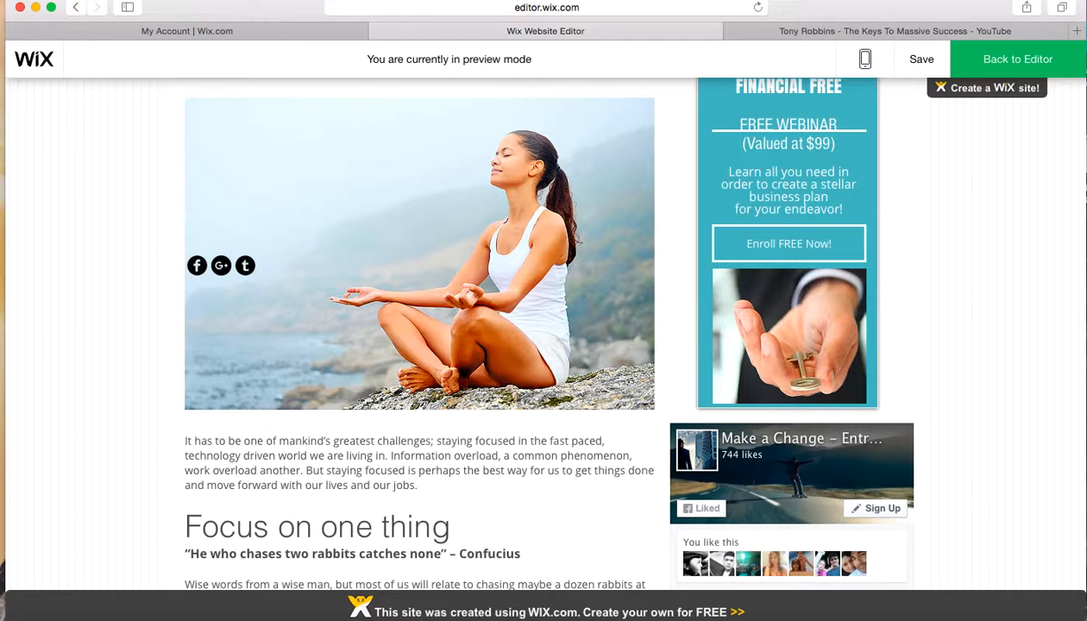
scroll(544, 336, down, 10)
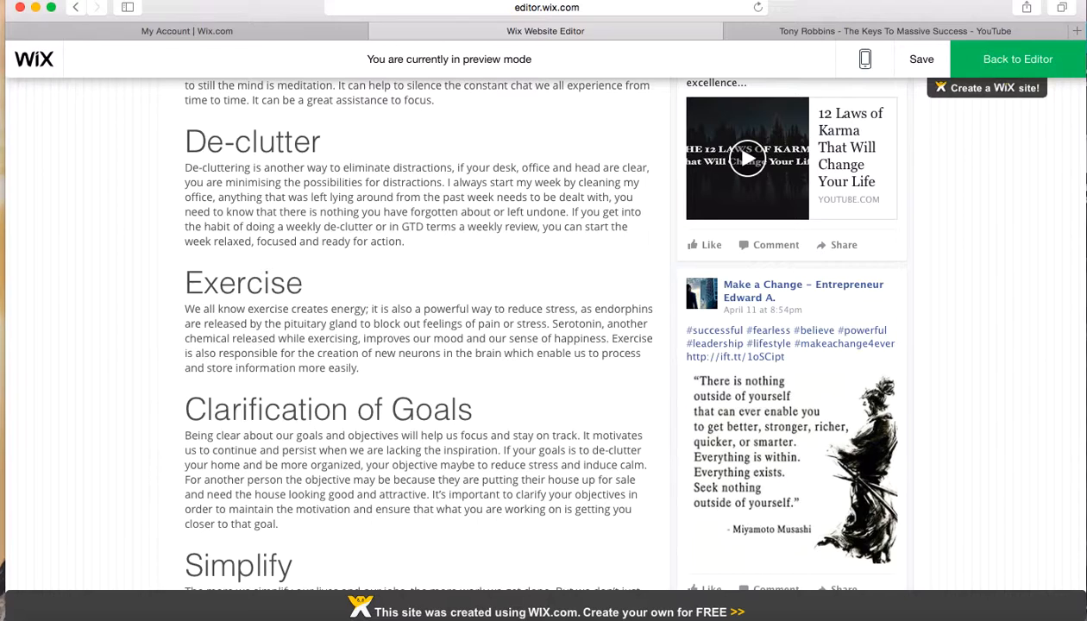
key(super+space)
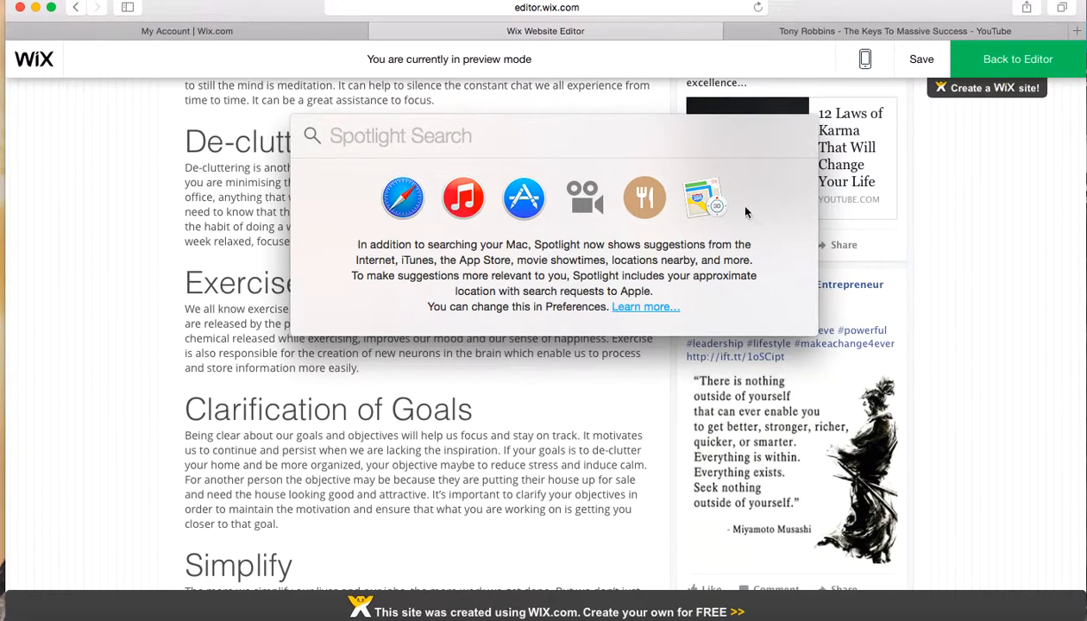
click(582, 207)
click(107, 247)
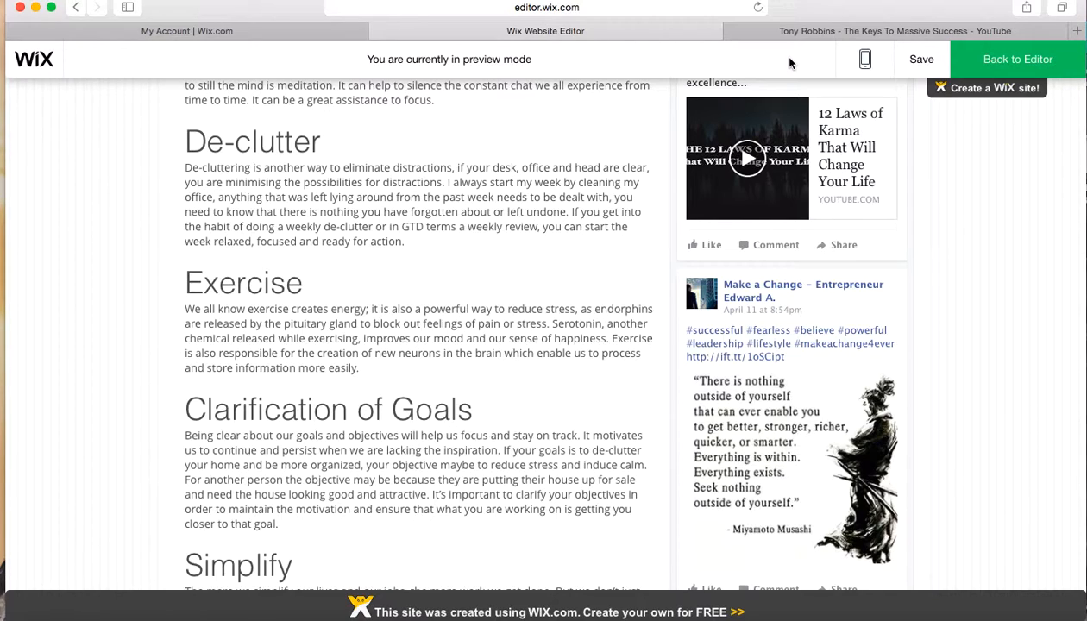
click(876, 0)
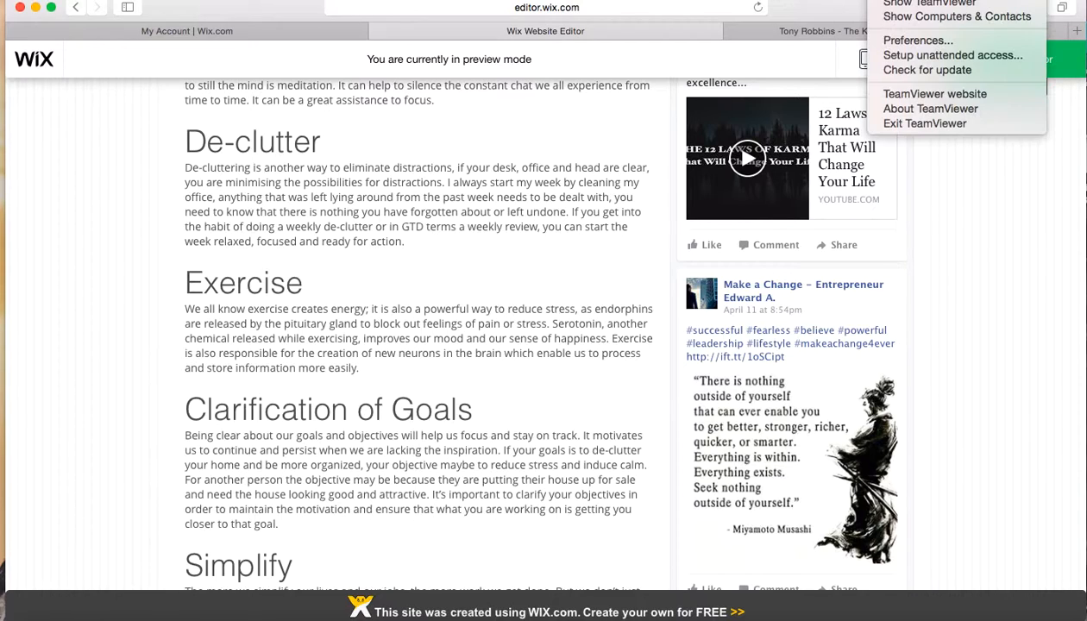